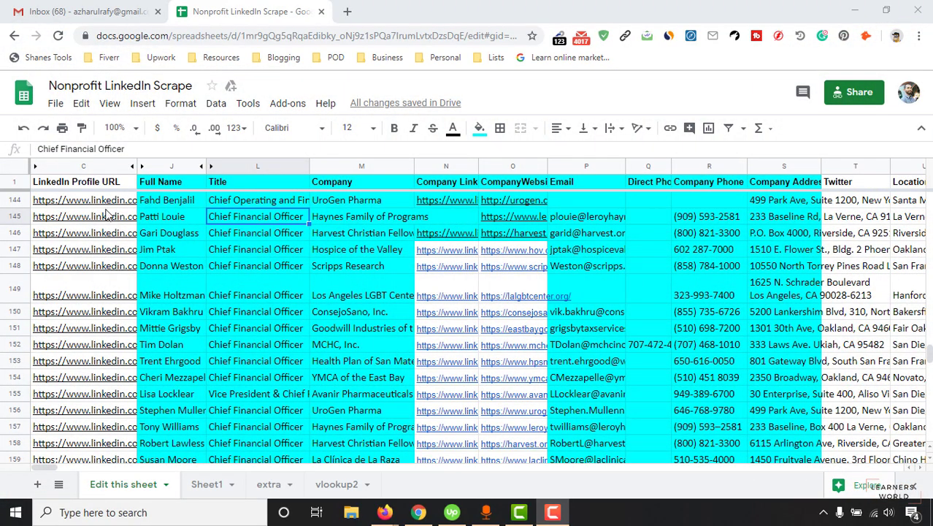
Review row 145's name, title, company, link, website, email, phones and address.
left_click(183, 218)
left_click(234, 217)
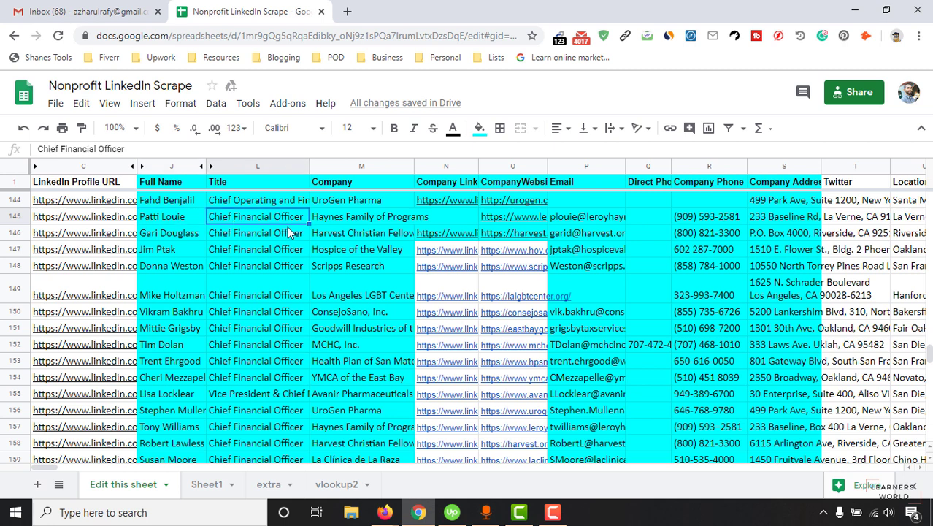
left_click(328, 222)
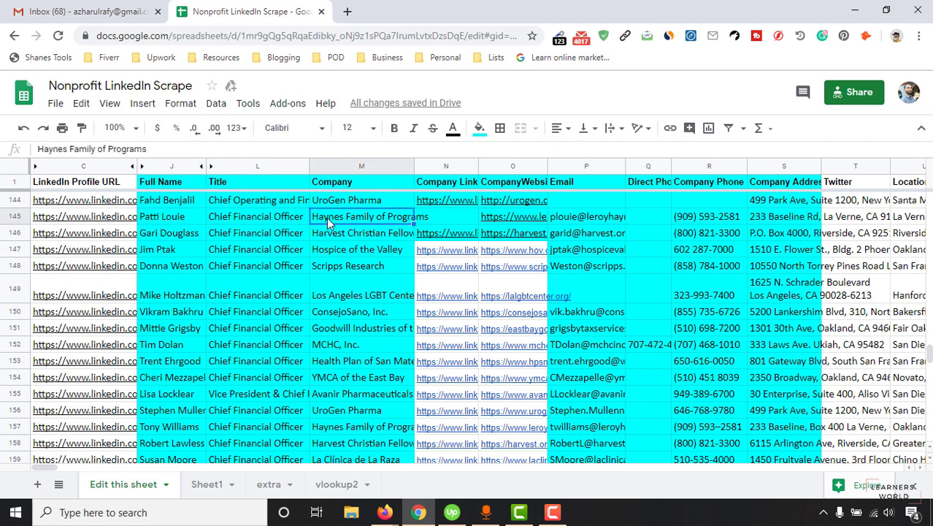
left_click(436, 220)
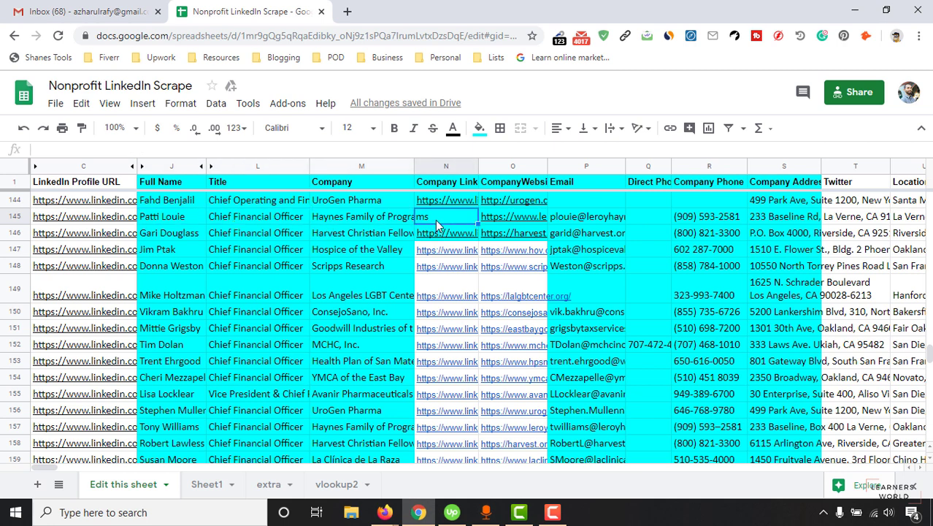
left_click(521, 224)
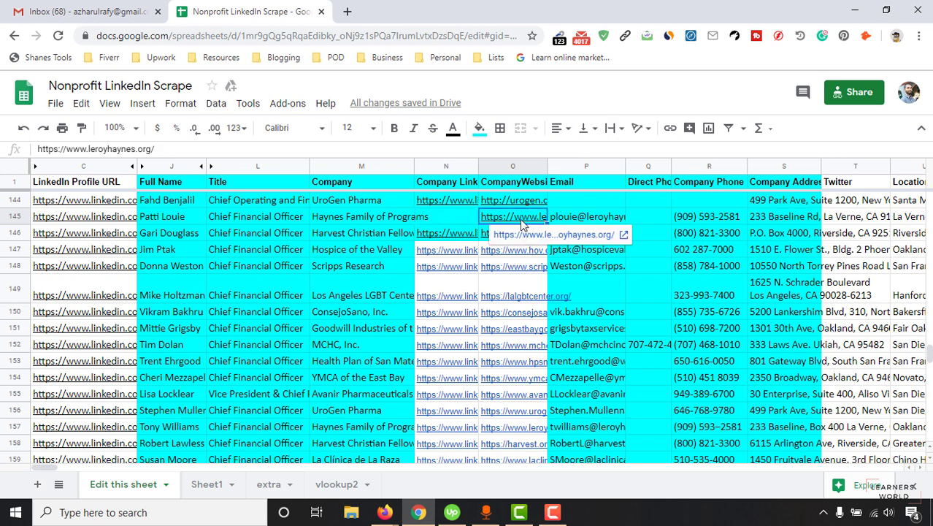
left_click(592, 220)
left_click(663, 221)
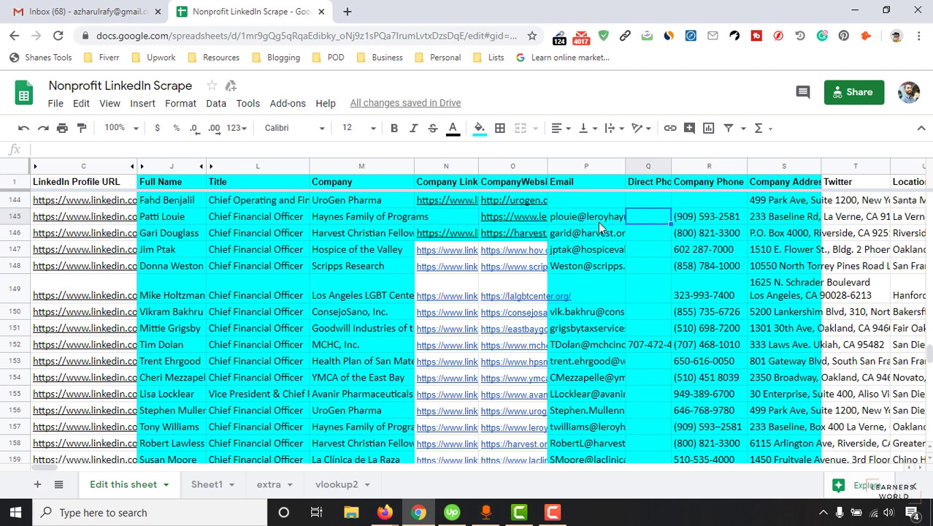
left_click(567, 223)
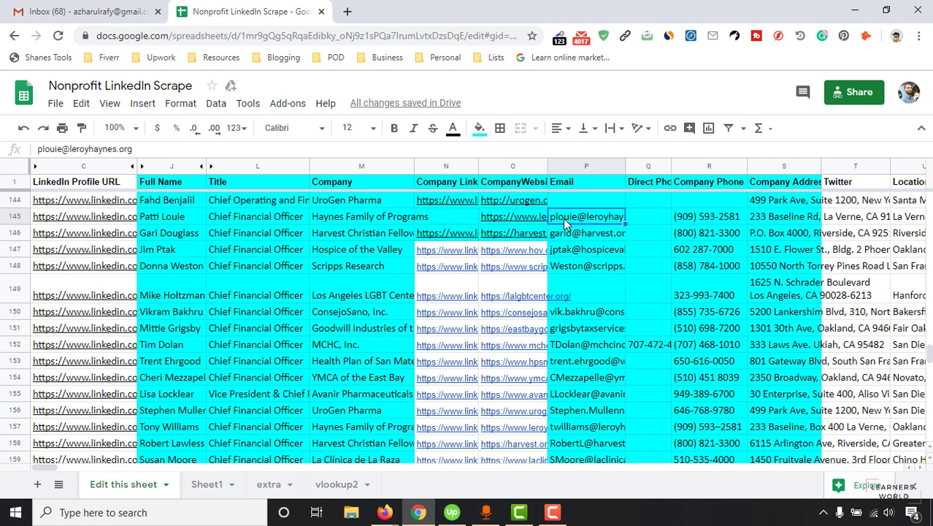
left_click(152, 222)
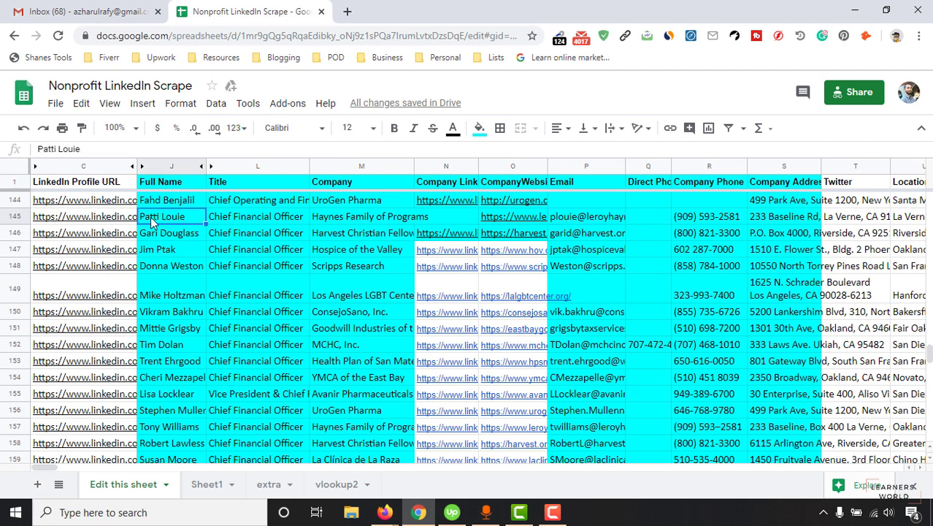
left_click(712, 219)
left_click(788, 220)
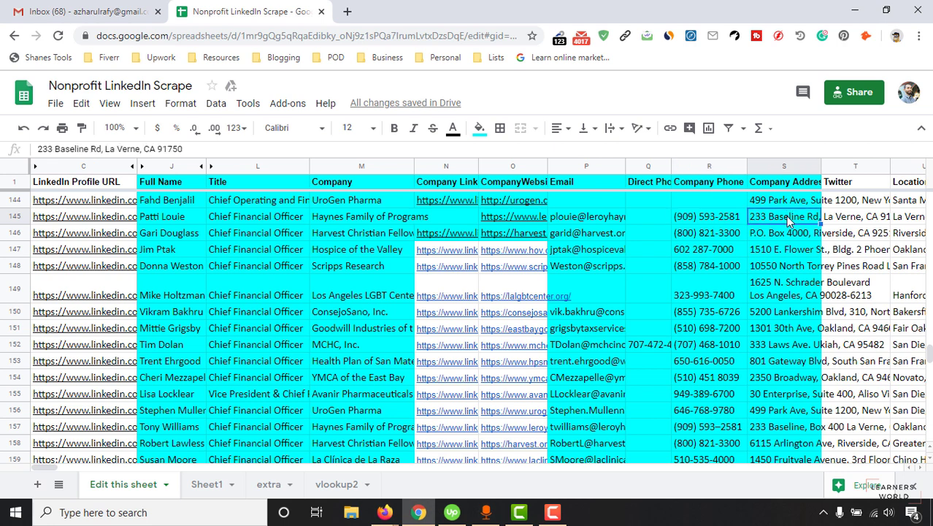
left_click(578, 219)
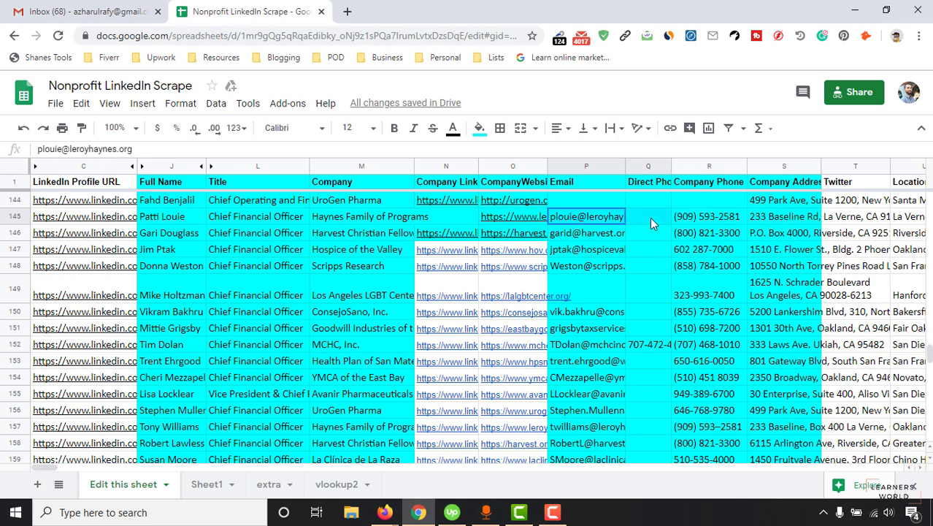
Scroll the list and check the empty email cell in row 149.
scroll(682, 301, "up", 1)
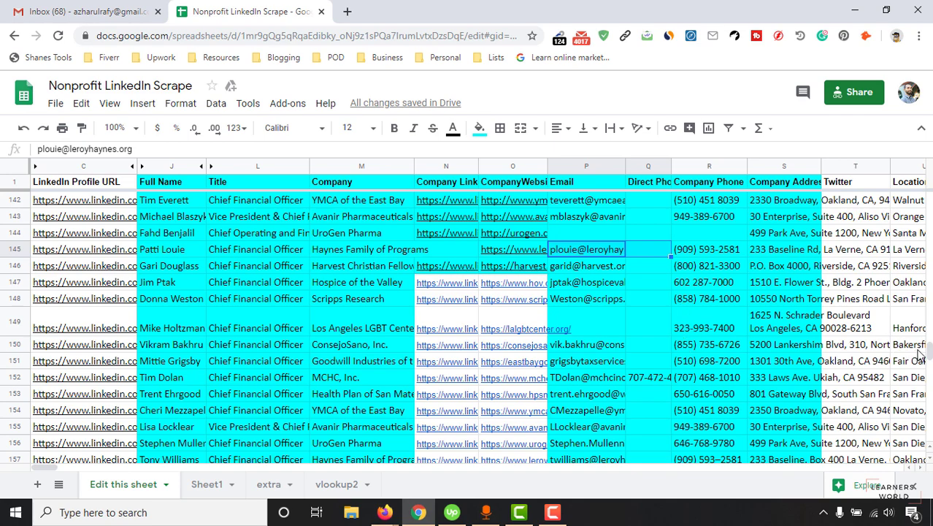
scroll(467, 321, "down", 15)
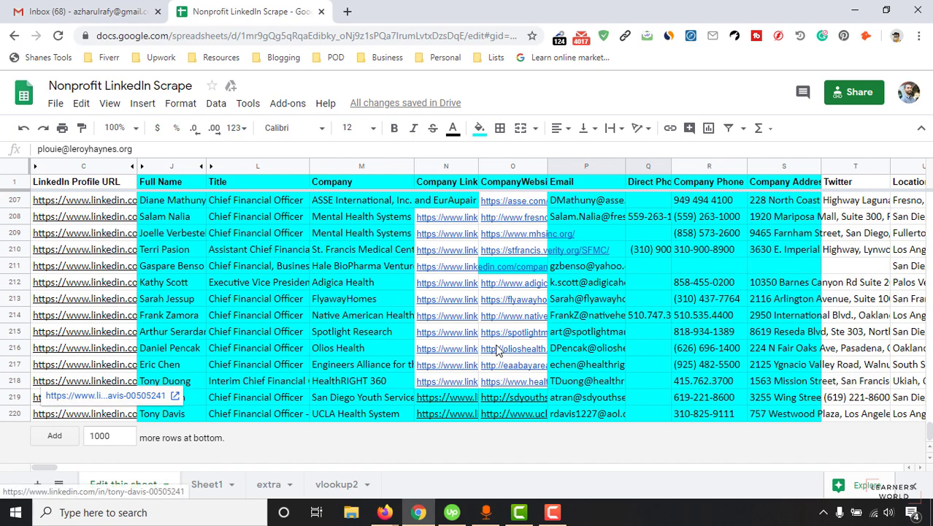
scroll(504, 346, "up", 8)
scroll(504, 347, "up", 14)
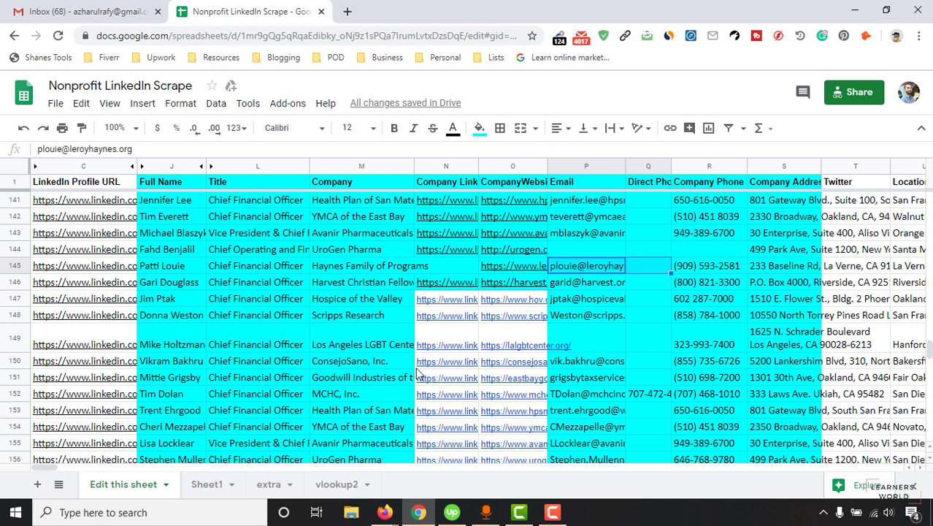
scroll(511, 365, "up", 1)
left_click(591, 358)
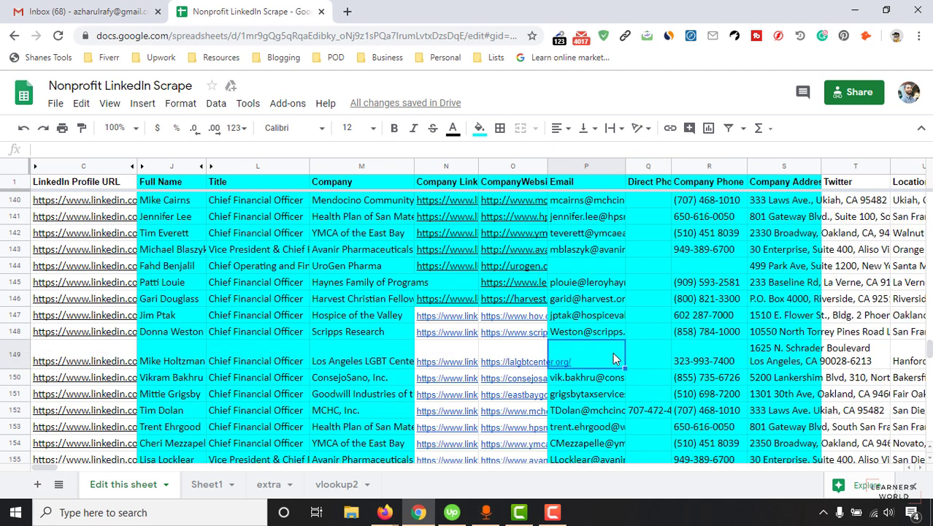
Inspect the company link and website cells of rows 212–220.
scroll(511, 329, "down", 20)
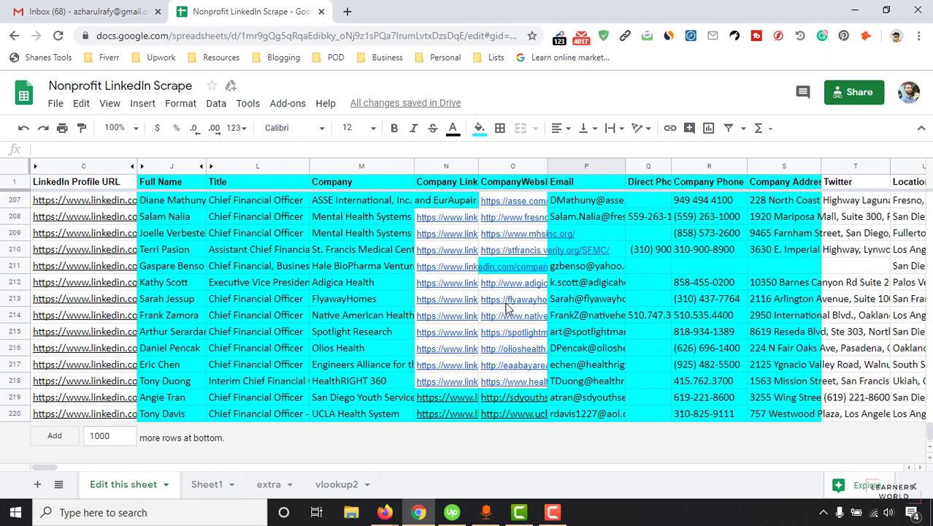
scroll(515, 325, "up", 3)
scroll(541, 294, "up", 5)
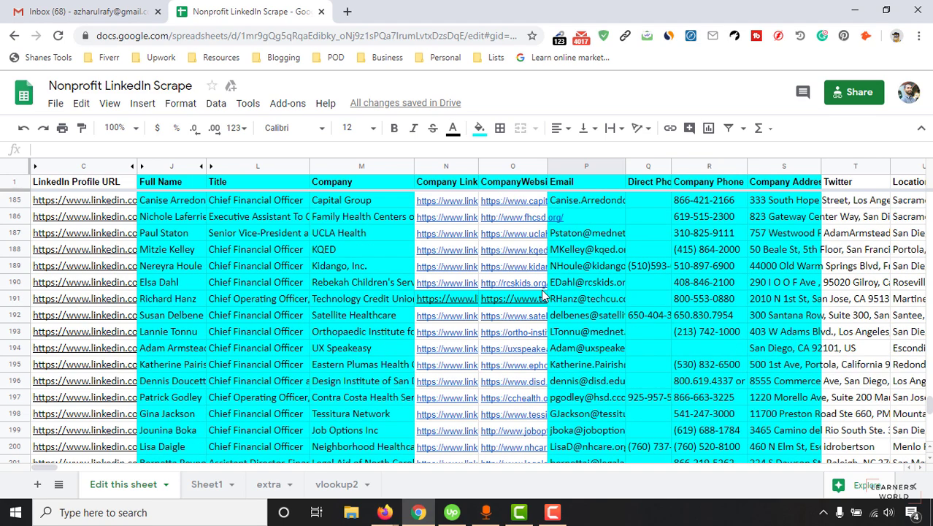
scroll(525, 321, "up", 2)
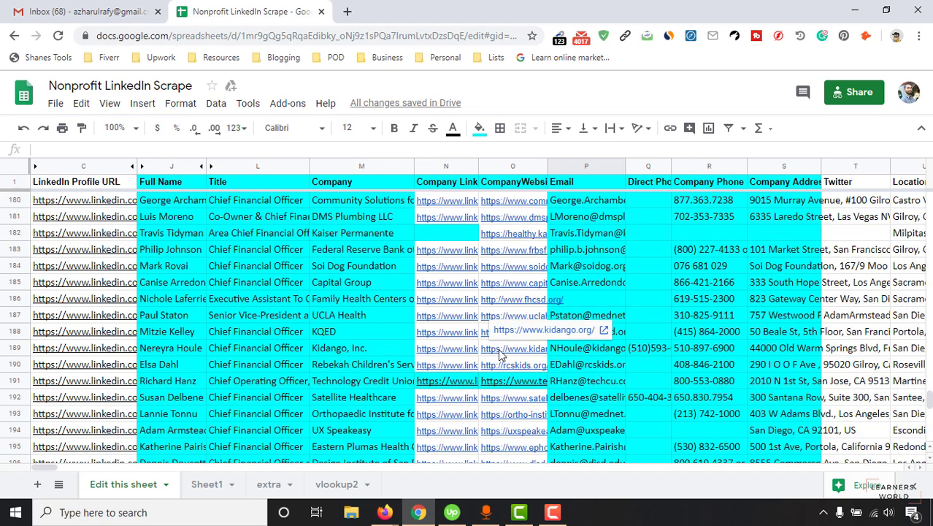
scroll(500, 358, "up", 2)
scroll(493, 373, "up", 1)
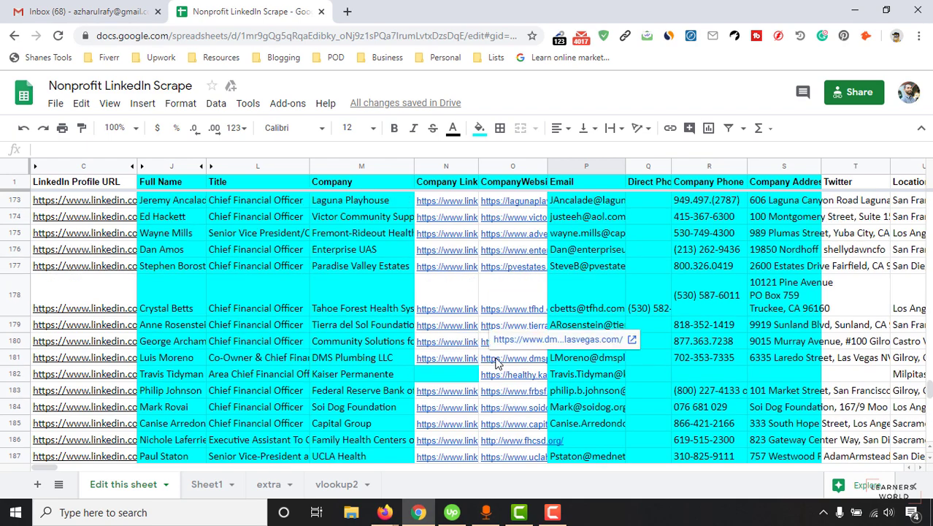
scroll(515, 387, "down", 5)
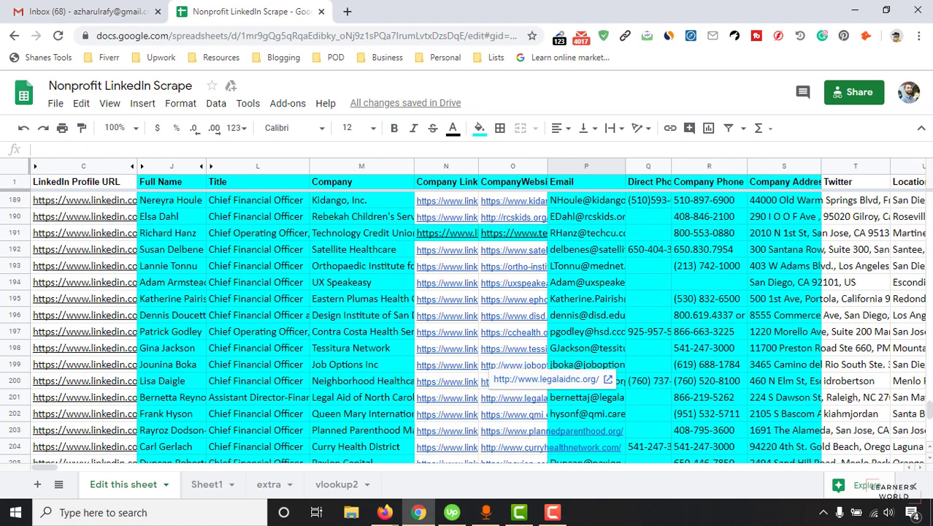
scroll(511, 387, "down", 6)
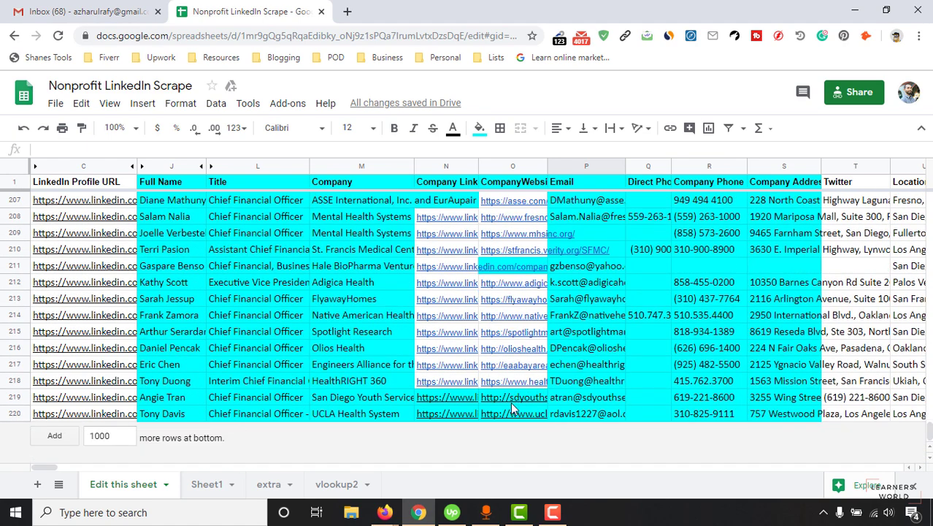
left_click(510, 400)
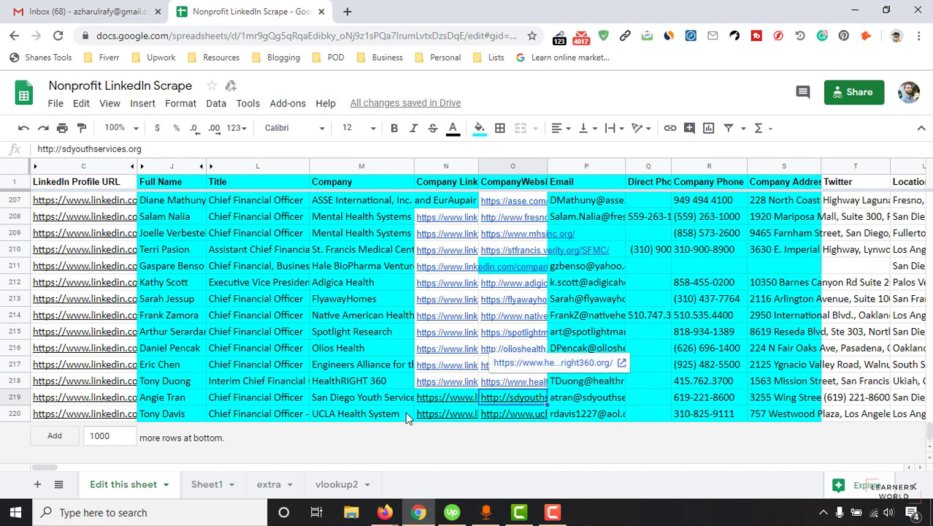
left_click_drag(459, 402, 510, 419)
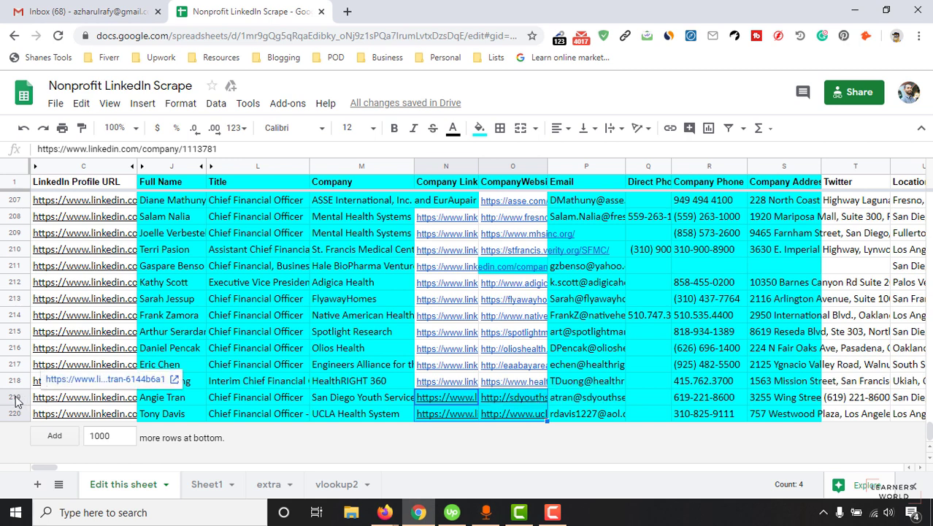
left_click_drag(20, 397, 21, 413)
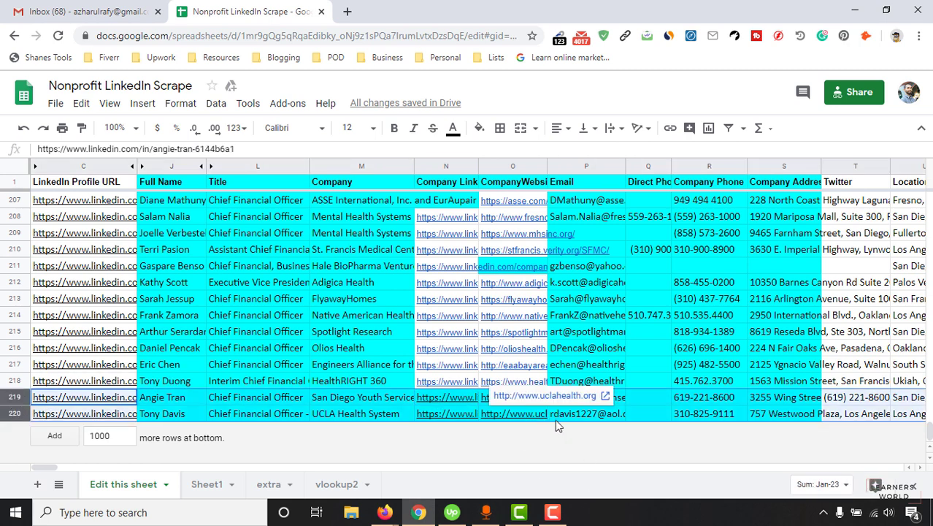
left_click(450, 285)
left_click_drag(448, 285, 527, 384)
Scroll up past the company links in rows 191 and 182 until row 141 is on top.
scroll(471, 301, "up", 5)
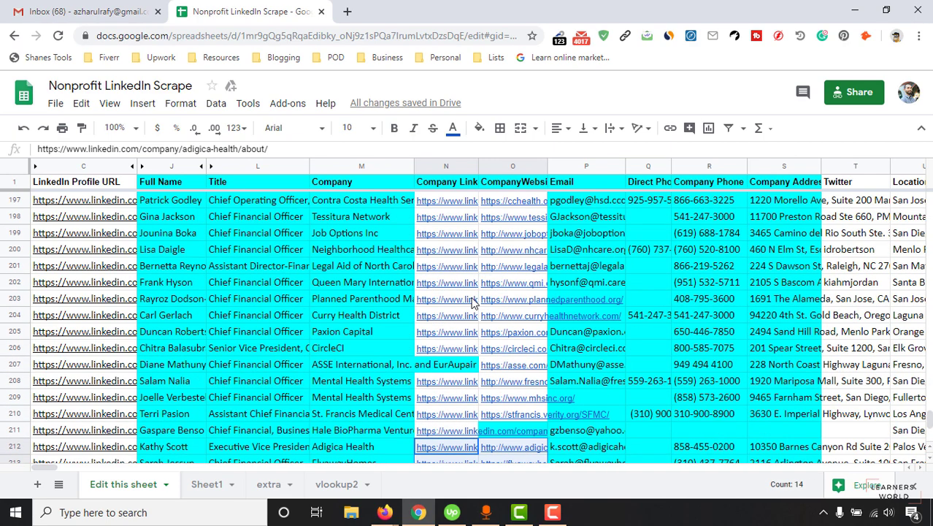
scroll(472, 301, "up", 3)
left_click(447, 348)
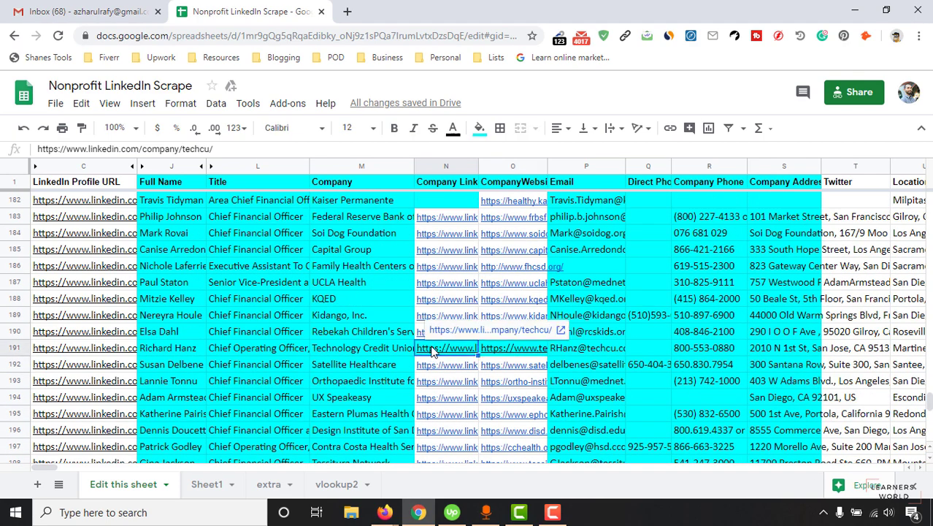
scroll(473, 343, "up", 2)
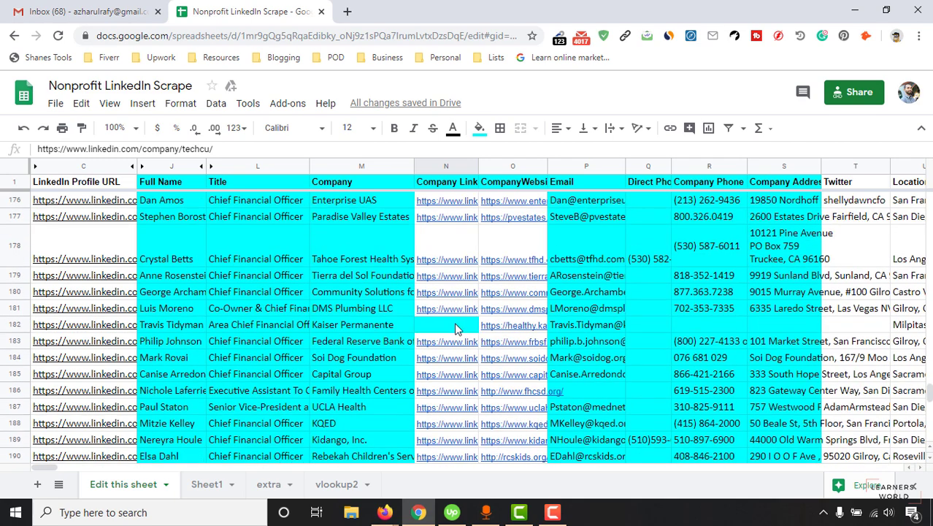
left_click(455, 326)
scroll(467, 307, "up", 8)
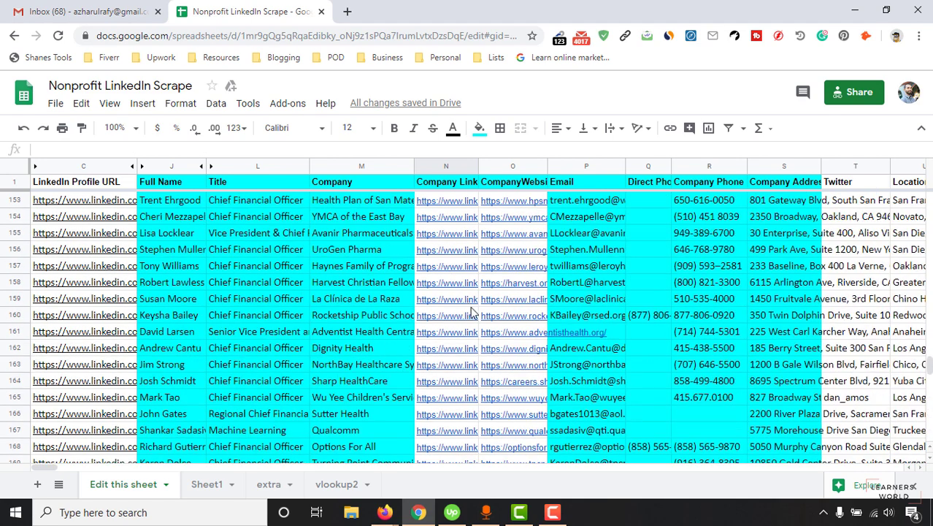
scroll(472, 312, "up", 4)
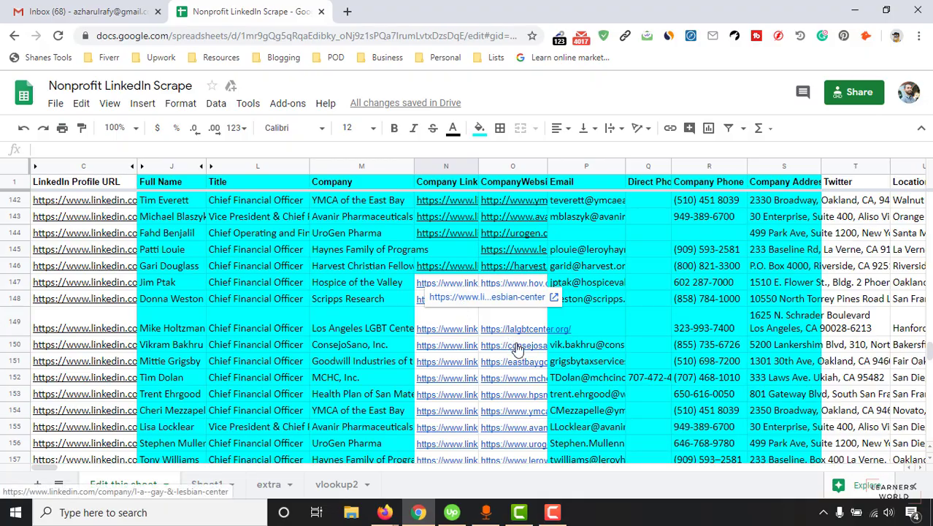
scroll(517, 349, "down", 20)
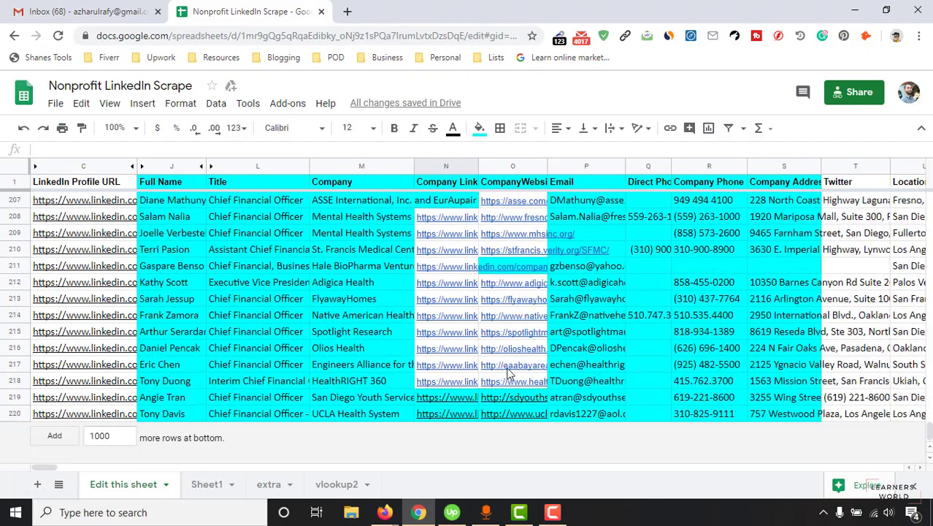
scroll(509, 374, "up", 2)
scroll(509, 373, "down", 2)
scroll(509, 374, "up", 12)
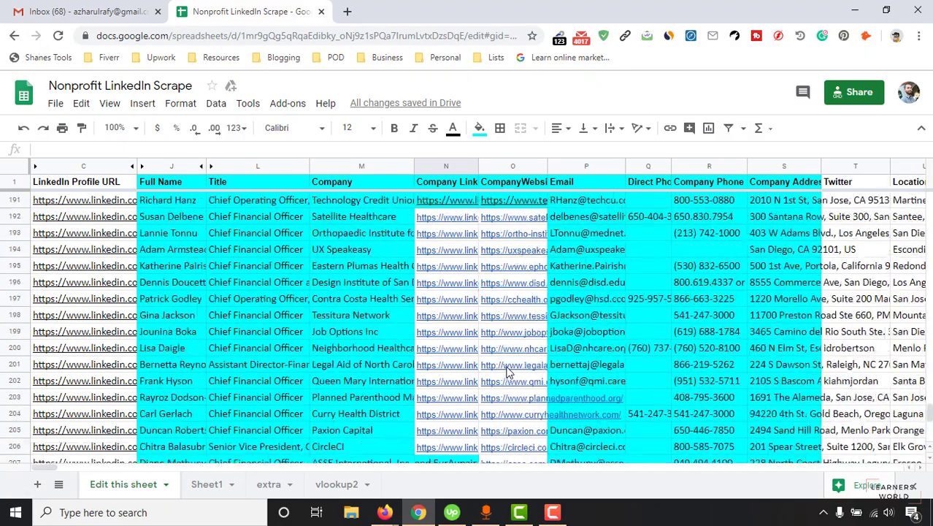
scroll(509, 372, "up", 1)
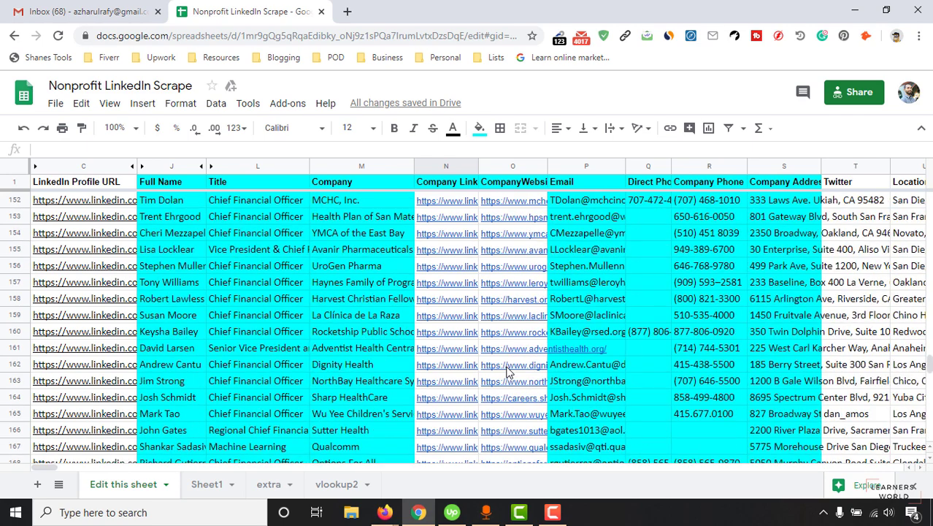
scroll(509, 372, "up", 3)
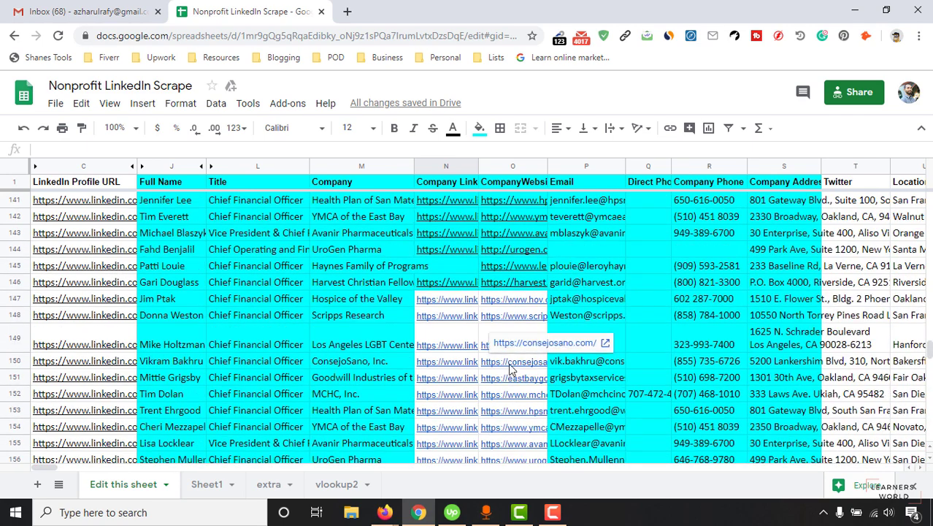
Check row 146's company website, full name, job title and LinkedIn profile link.
left_click(511, 287)
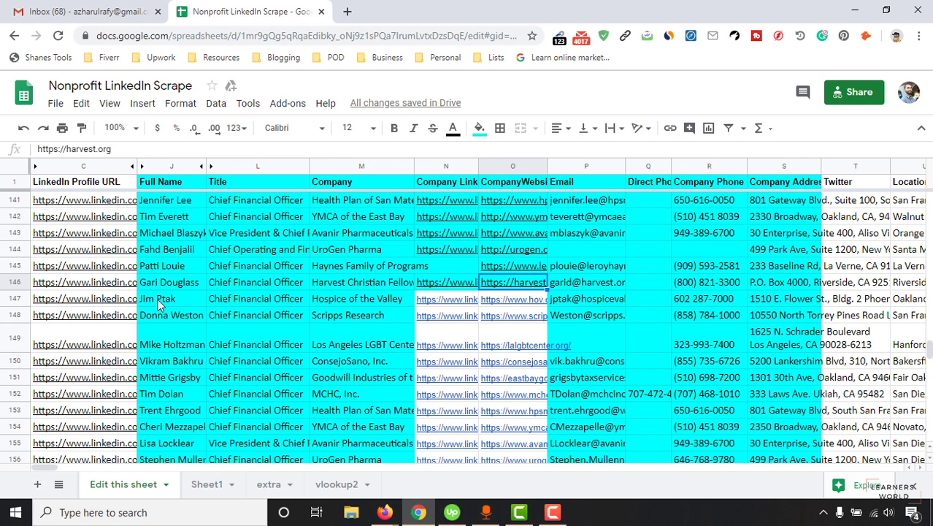
left_click(177, 282)
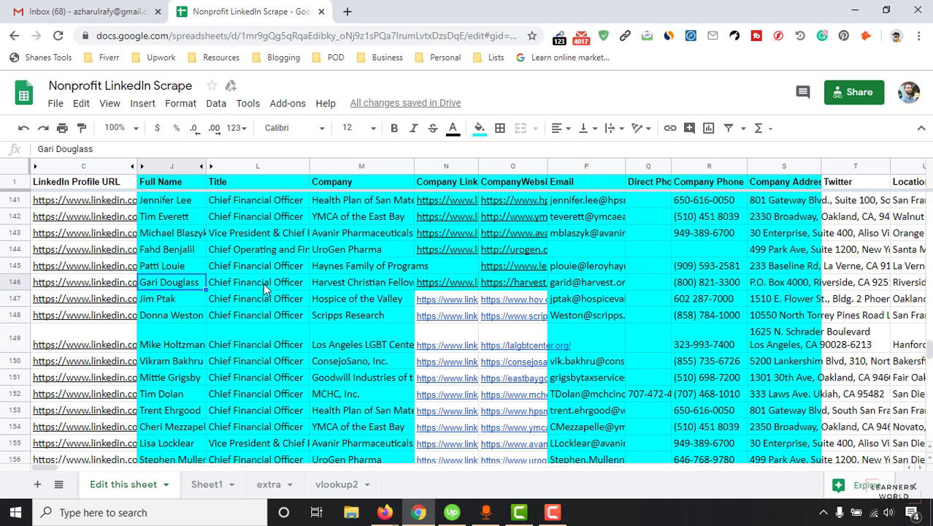
left_click(261, 283)
left_click(100, 283)
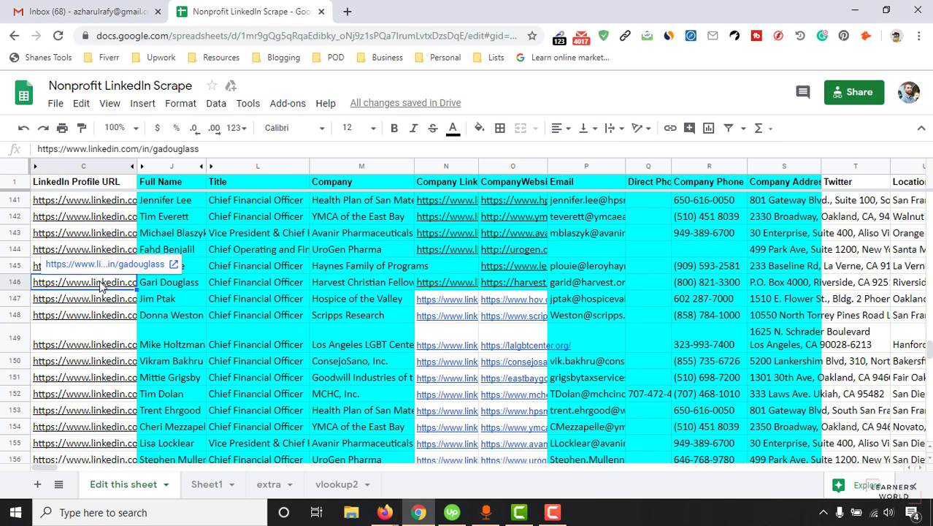
key("Right")
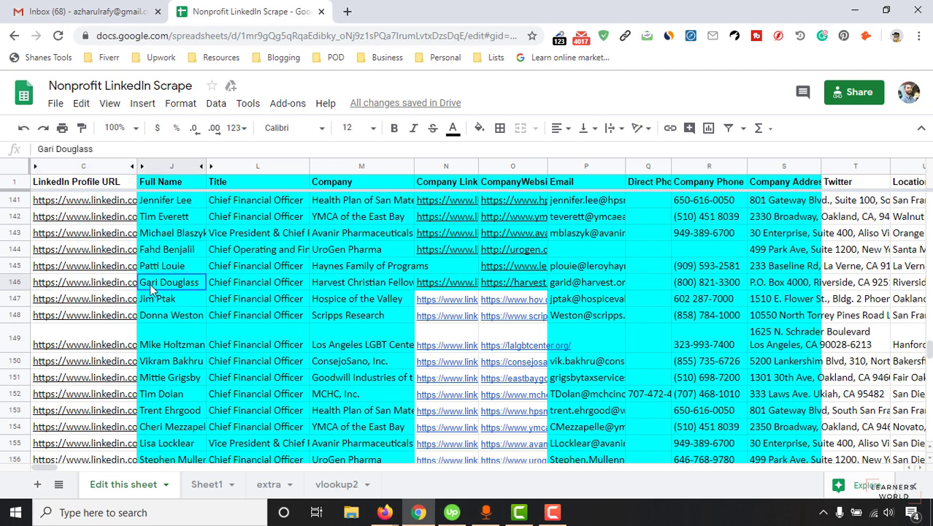
Open row 146's LinkedIn profile in a new tab and display it.
left_click(124, 287)
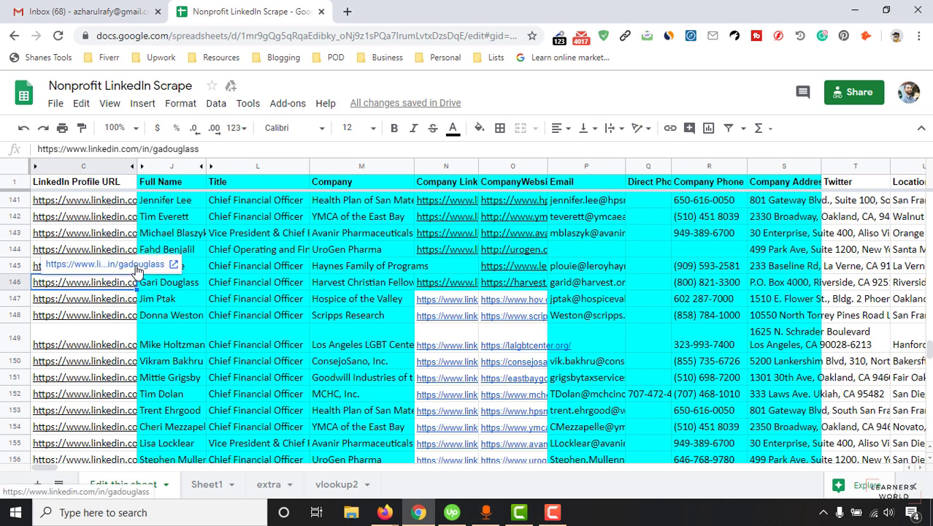
left_click(138, 264)
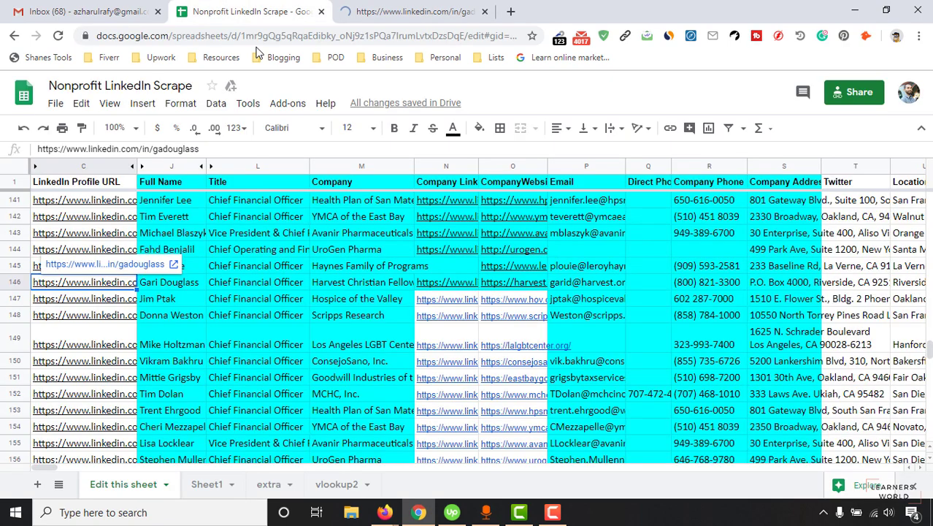
left_click(186, 287)
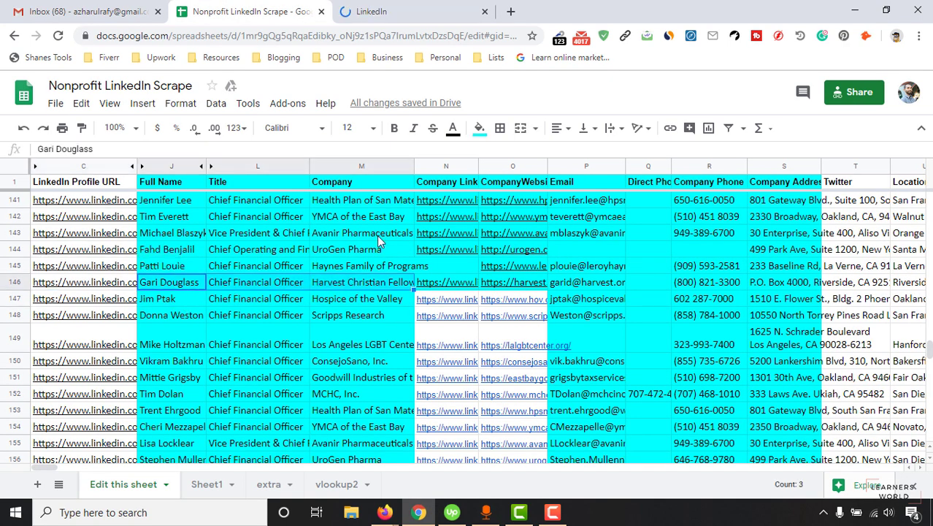
left_click(434, 9)
left_click(292, 11)
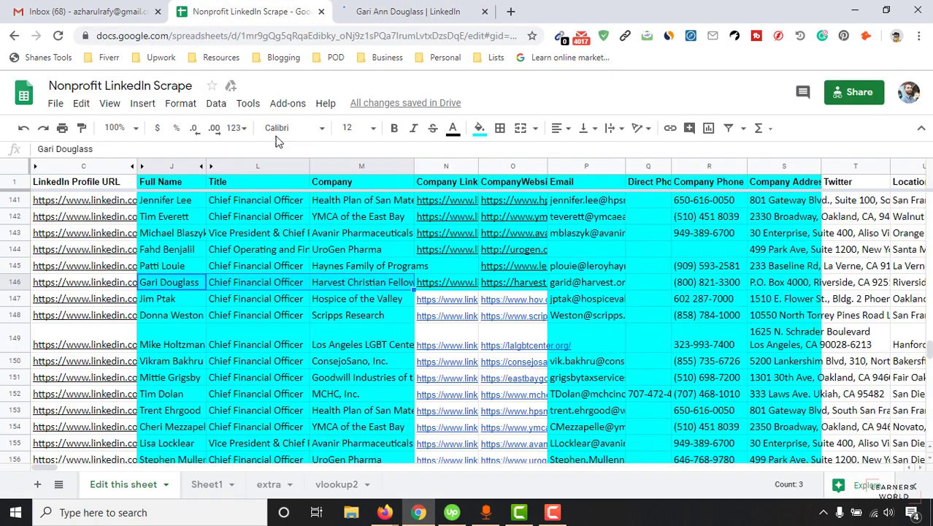
left_click(169, 285)
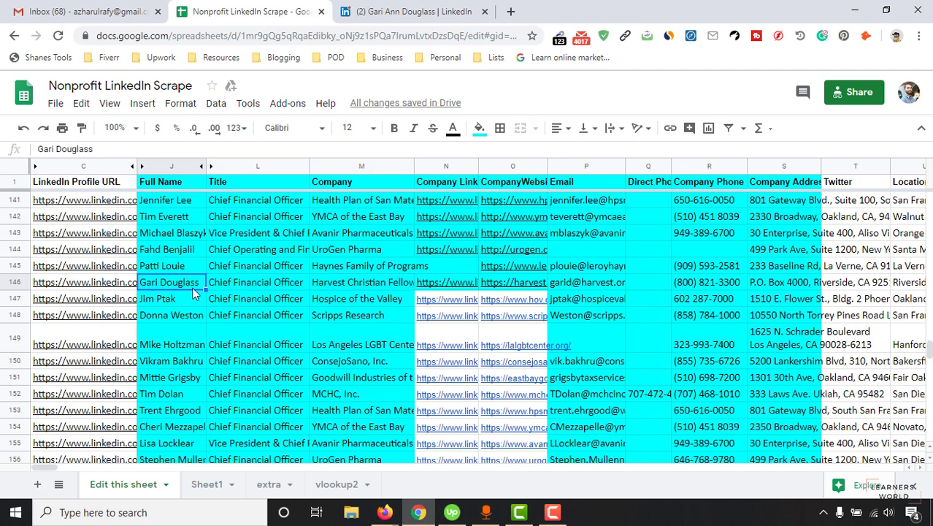
left_click(239, 286)
left_click(400, 11)
Compare the profile's name and 'Chief Financial Officer' title with row 146's company entry.
double_click(139, 310)
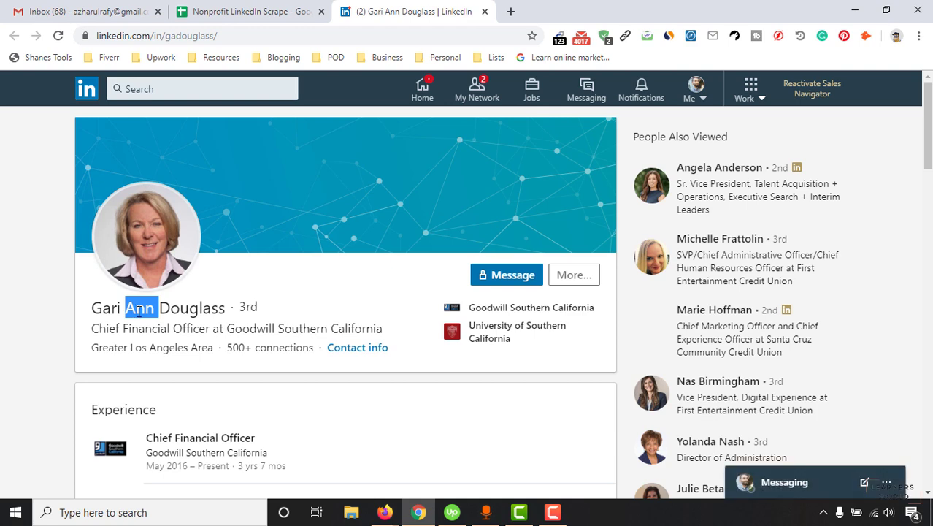
left_click(252, 12)
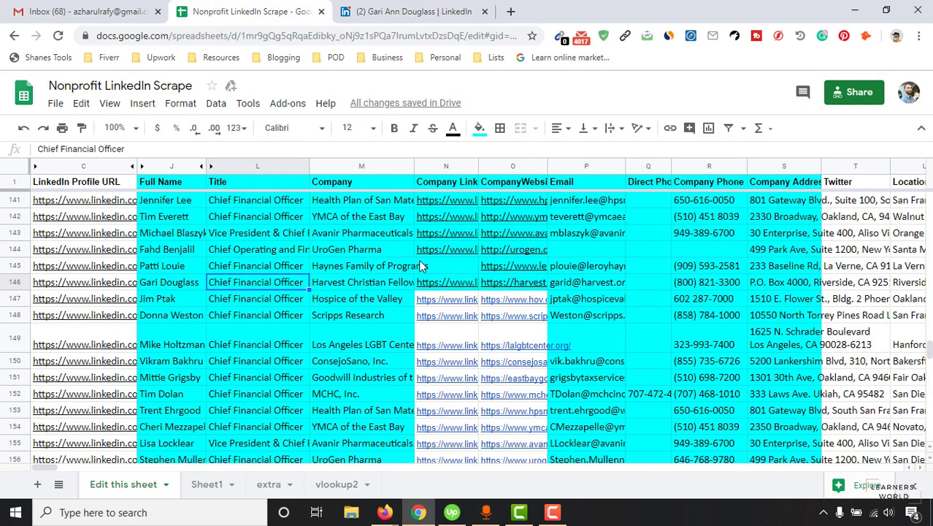
left_click(351, 286)
left_click(438, 7)
left_click_drag(92, 329, 211, 329)
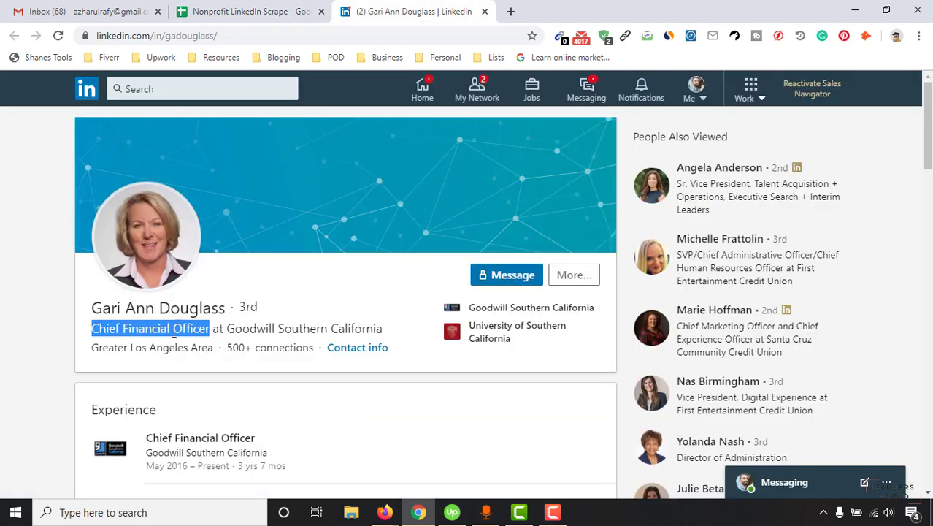
left_click(233, 9)
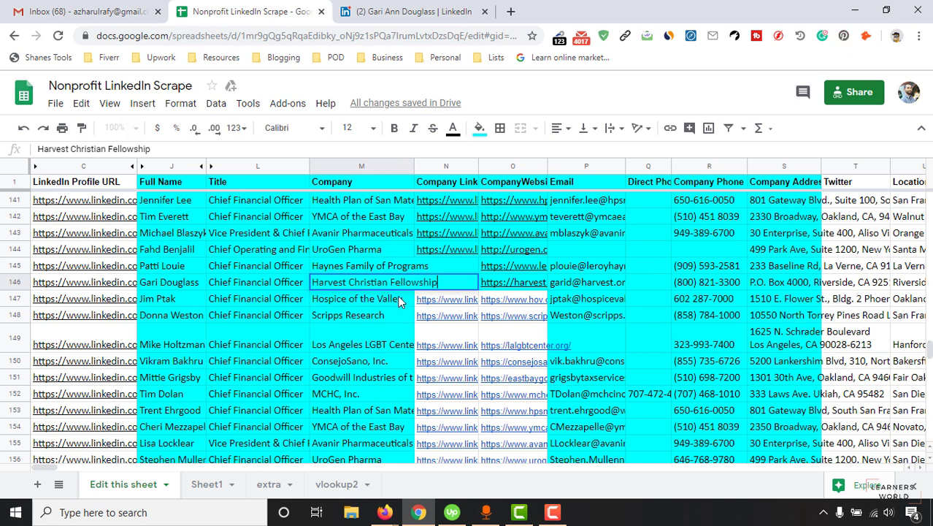
left_click(395, 10)
Read through the profile's Experience section, then return to the spreadsheet.
scroll(1, 377, "down", 5)
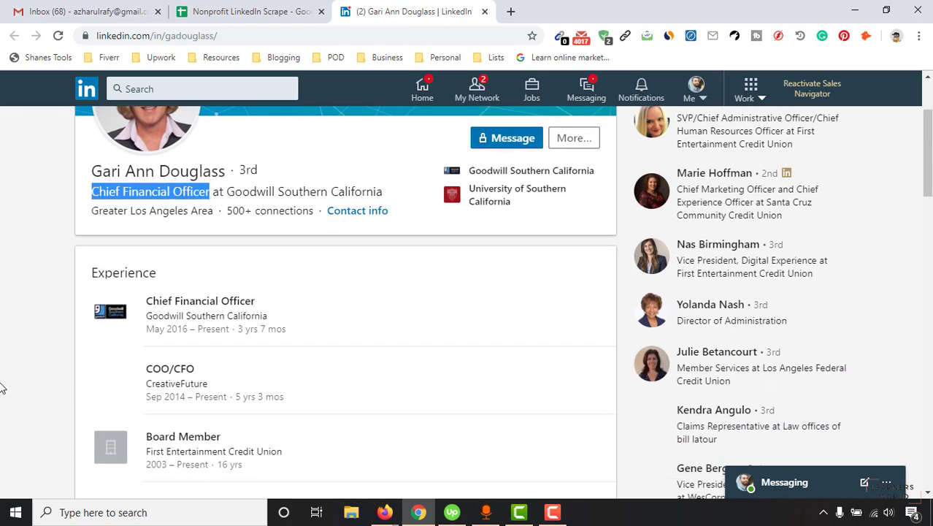
scroll(12, 365, "down", 2)
scroll(10, 363, "up", 7)
left_click(232, 9)
key("ctrl+Tab")
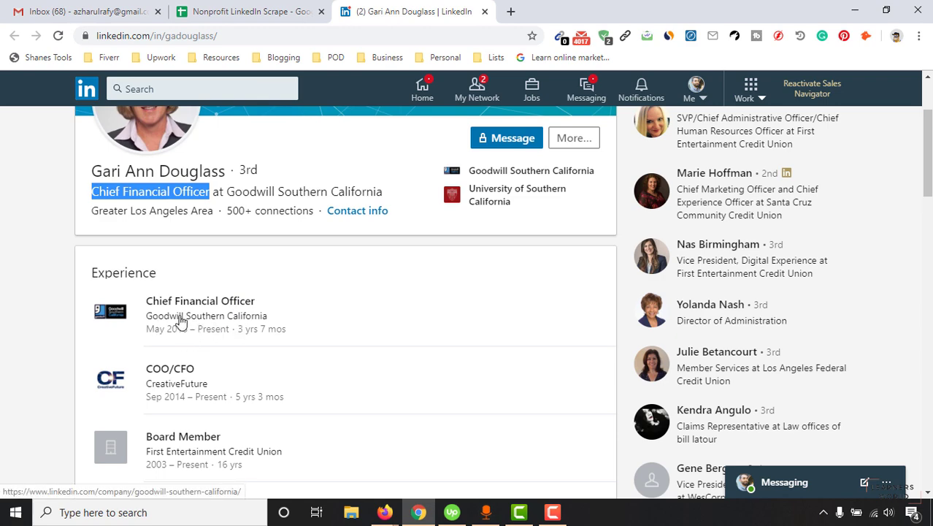
scroll(127, 356, "down", 1)
scroll(161, 335, "down", 3)
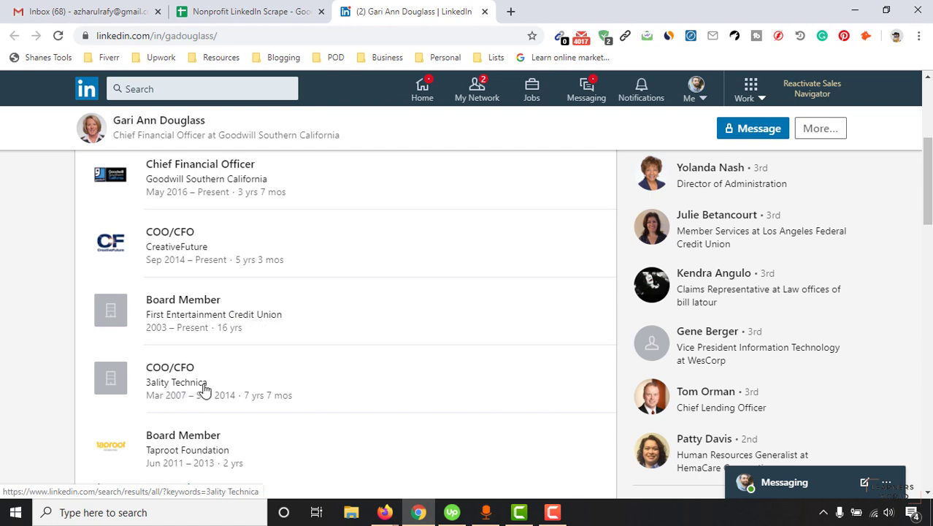
scroll(162, 382, "down", 1)
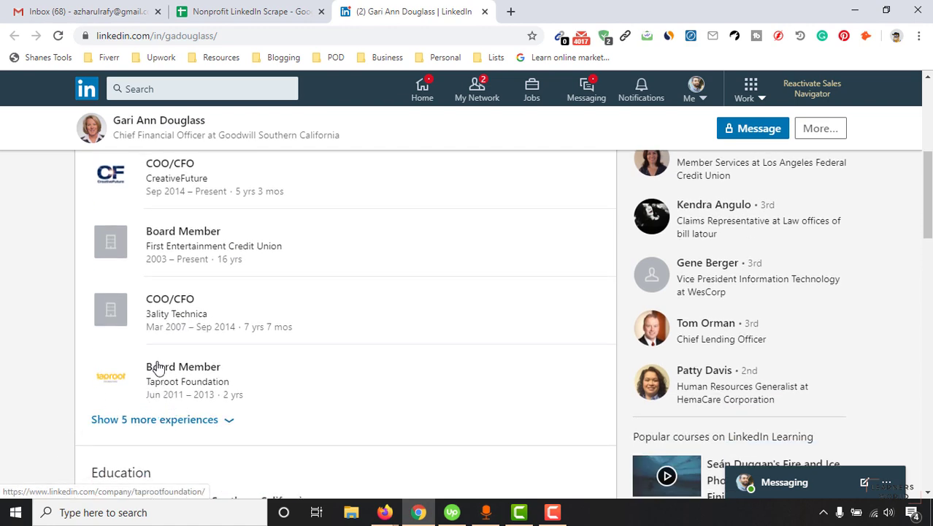
scroll(157, 365, "up", 2)
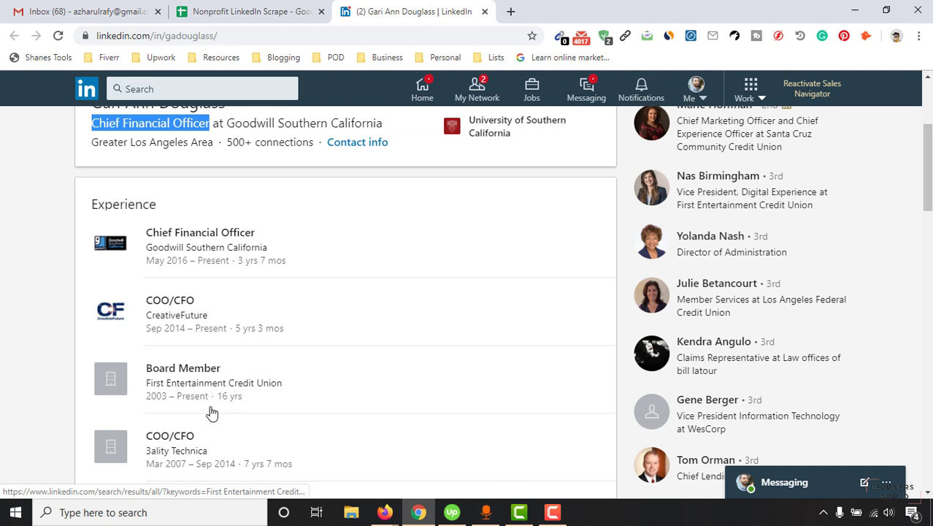
scroll(160, 409, "down", 1)
scroll(157, 346, "up", 1)
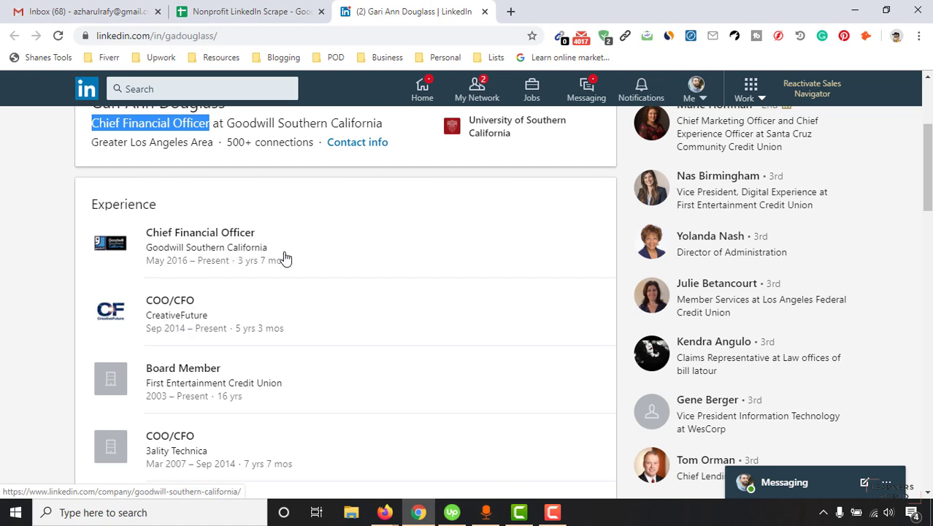
scroll(281, 274, "up", 1)
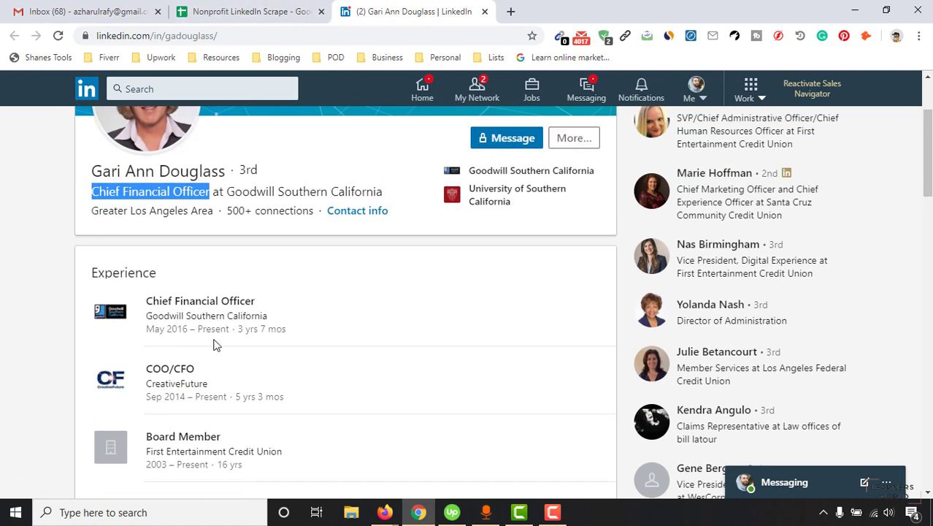
key("ctrl+shift+Tab")
Delete the outdated company name 'Harvest Christian Fellowship' from M146.
key("Escape")
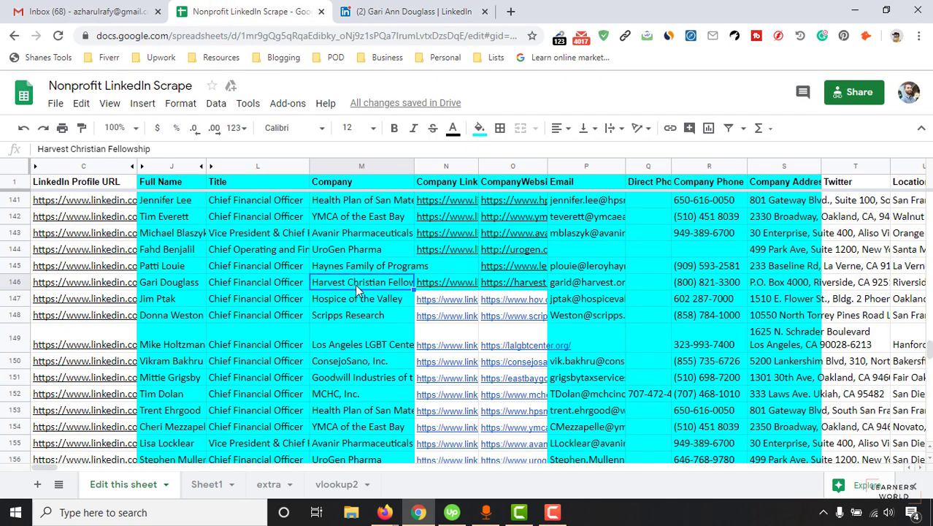
double_click(349, 286)
left_click_drag(348, 285, 405, 285)
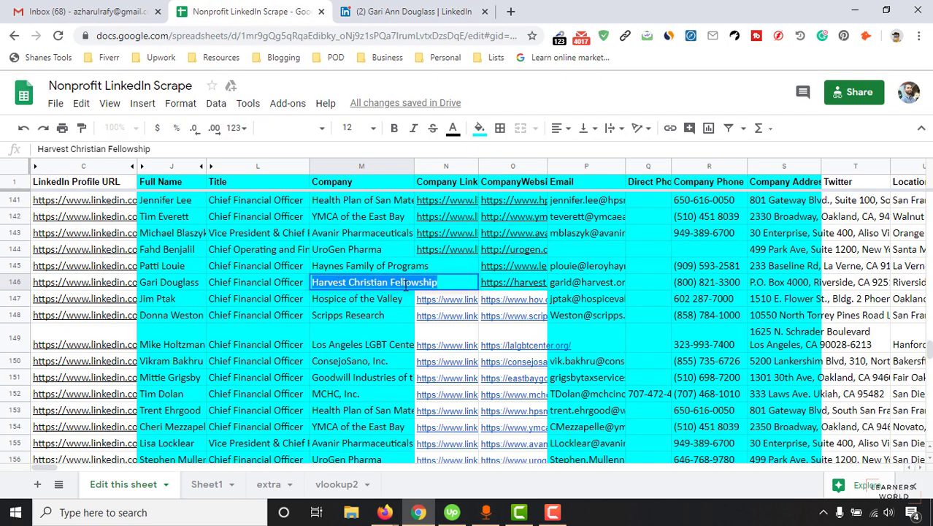
key("BackSpace")
left_click(363, 287)
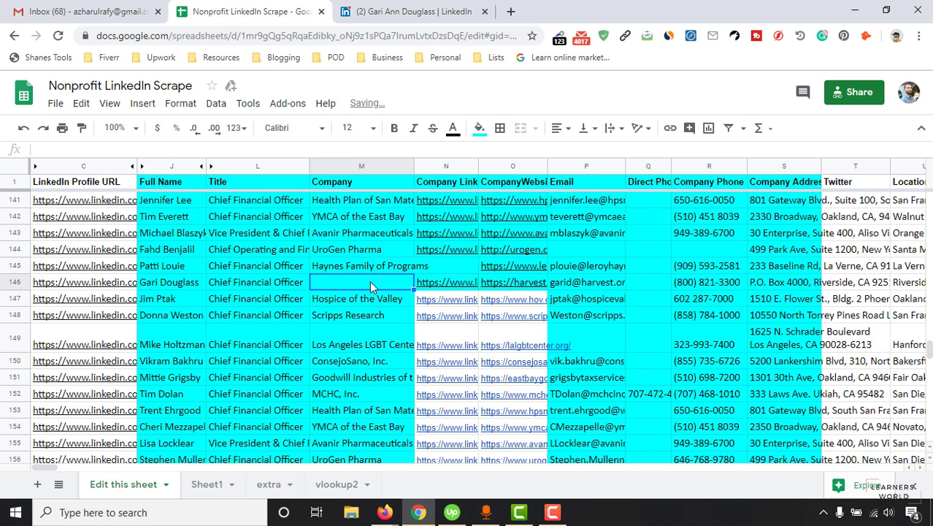
Copy 'Goodwill Southern California' from the LinkedIn profile and paste it into M146.
left_click(386, 11)
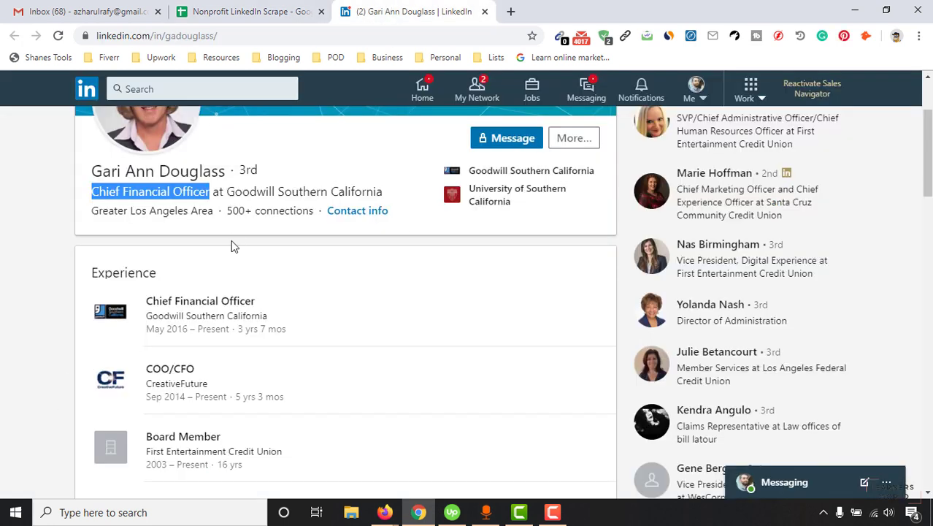
left_click_drag(249, 195, 340, 184)
key("ctrl+c")
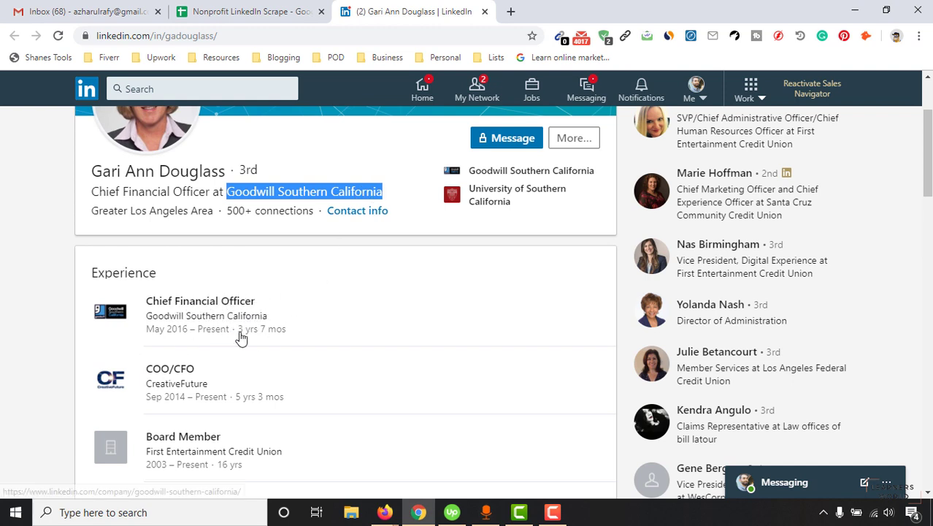
key("ctrl+shift+Tab")
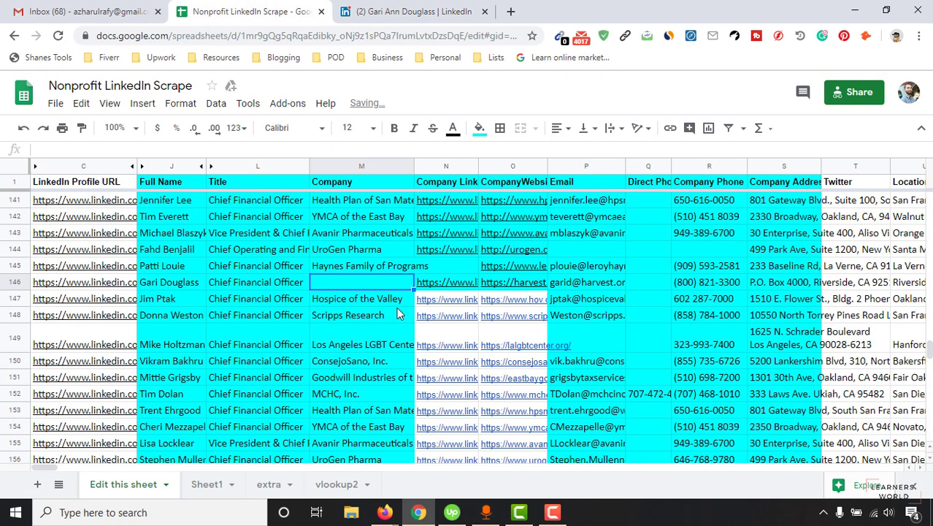
right_click(336, 282)
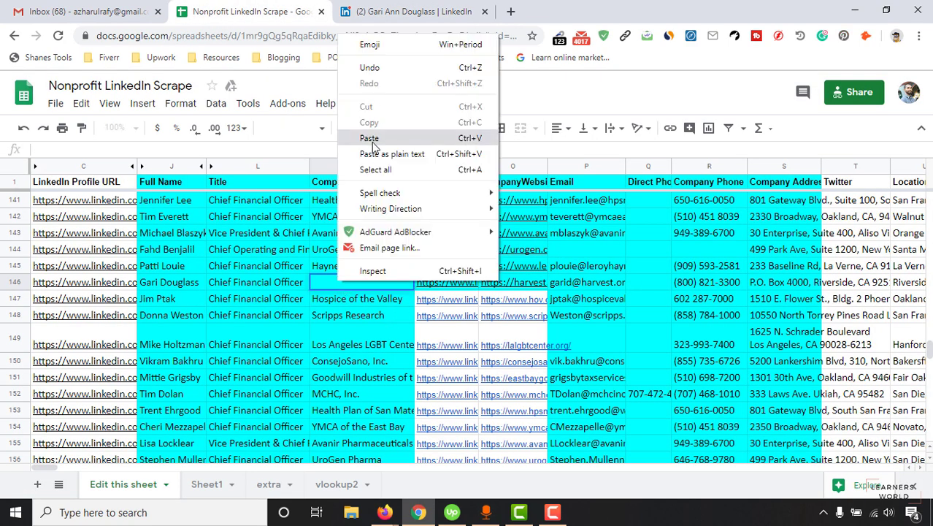
left_click(373, 137)
left_click(444, 286)
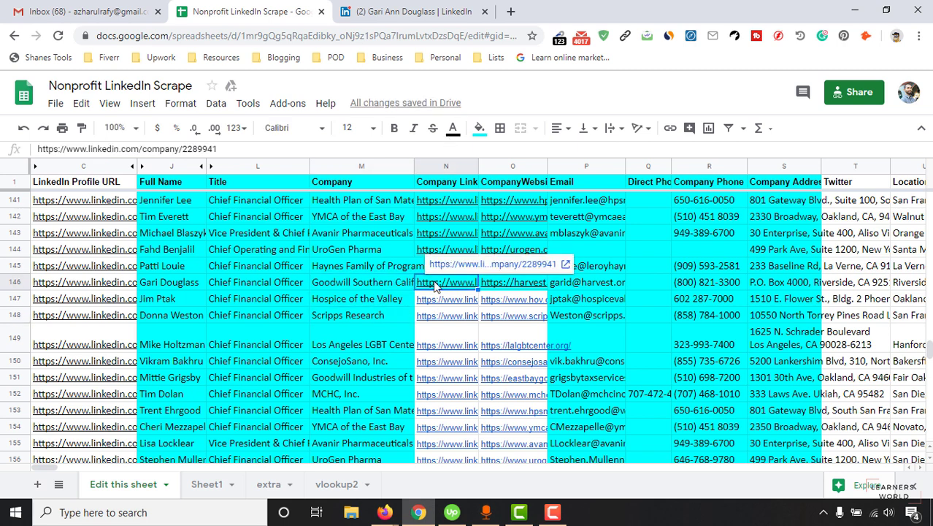
left_click(402, 11)
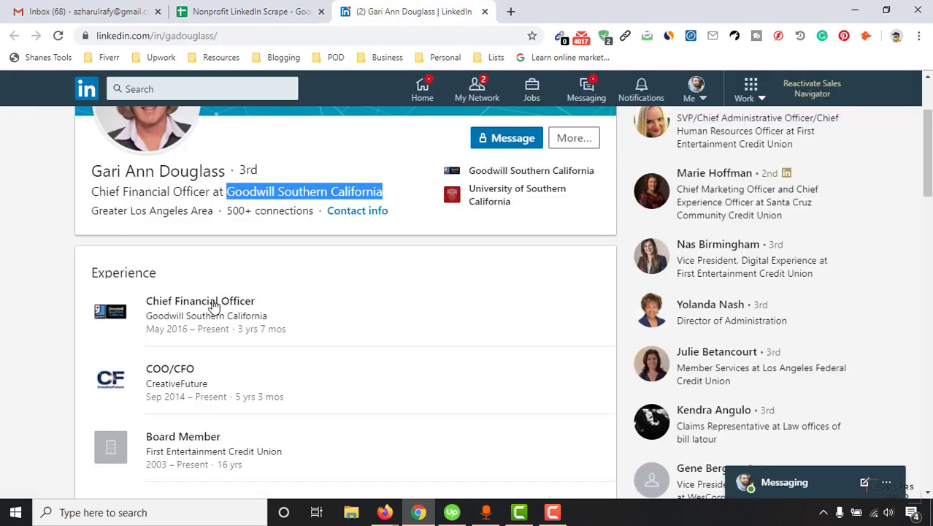
Copy the Goodwill Southern California LinkedIn company page URL and paste it into N146.
right_click(179, 319)
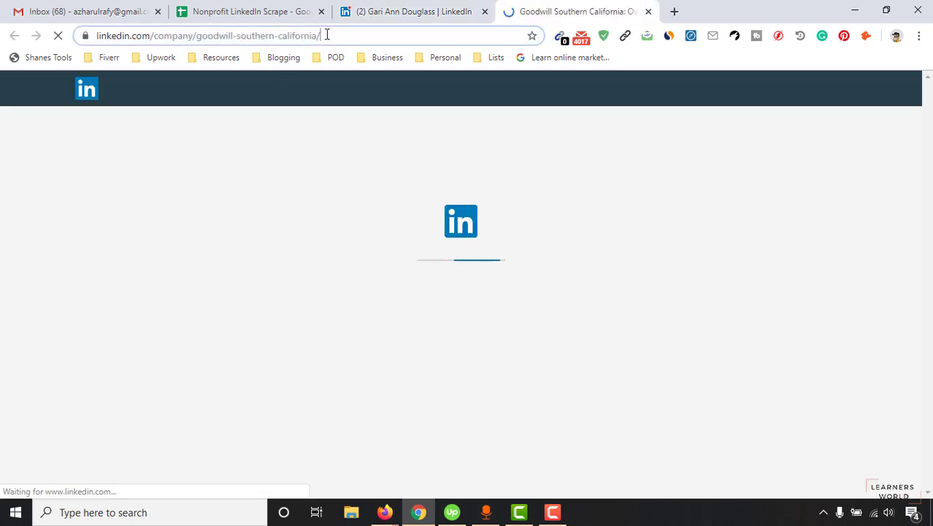
left_click(326, 34)
right_click(327, 34)
left_click(369, 108)
left_click(252, 11)
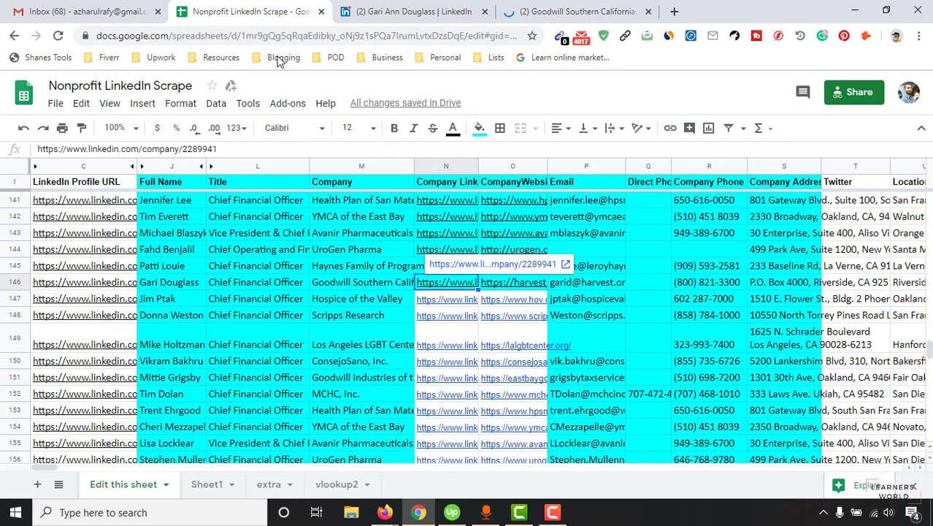
right_click(439, 287)
left_click(474, 165)
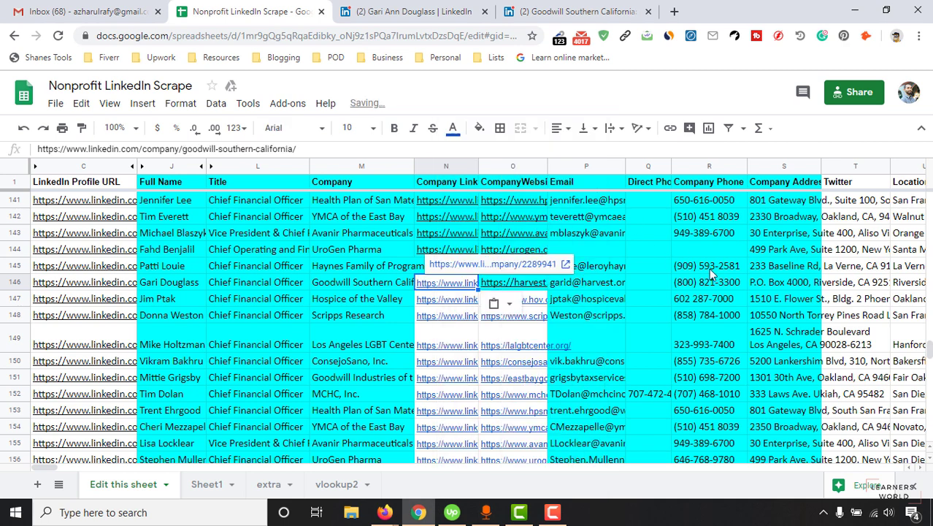
left_click(488, 284)
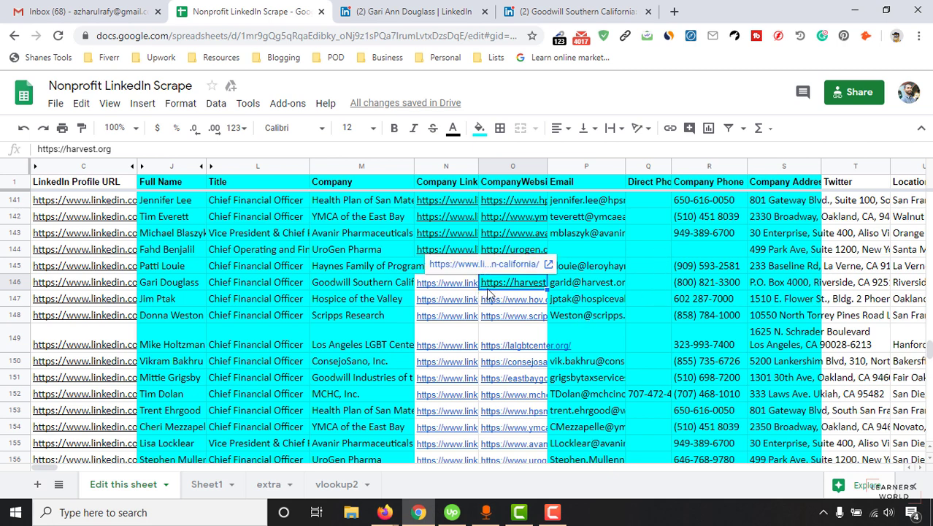
key("ctrl+4")
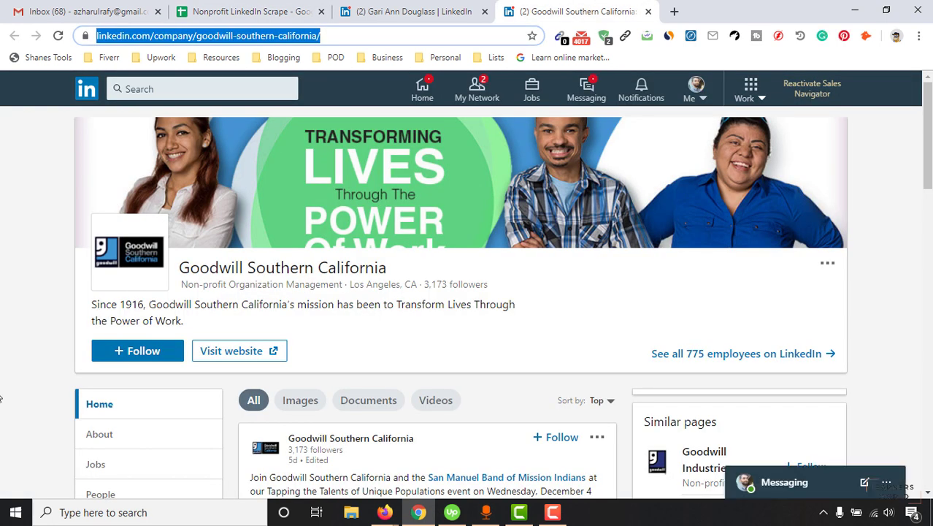
left_click(152, 442)
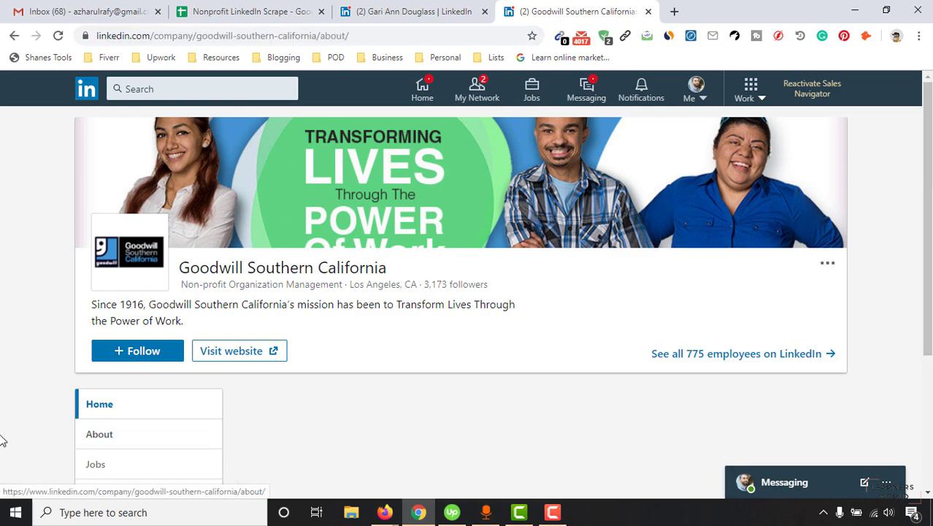
scroll(406, 300, "down", 4)
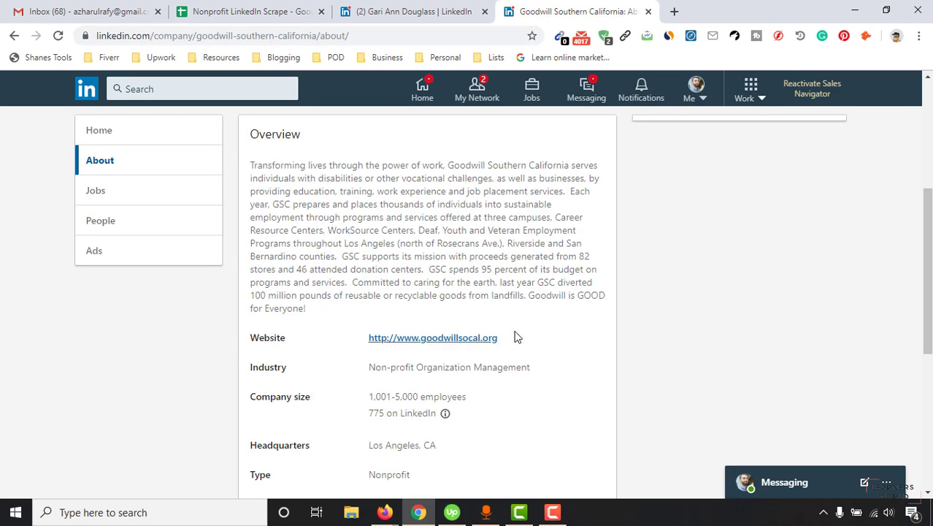
left_click(252, 11)
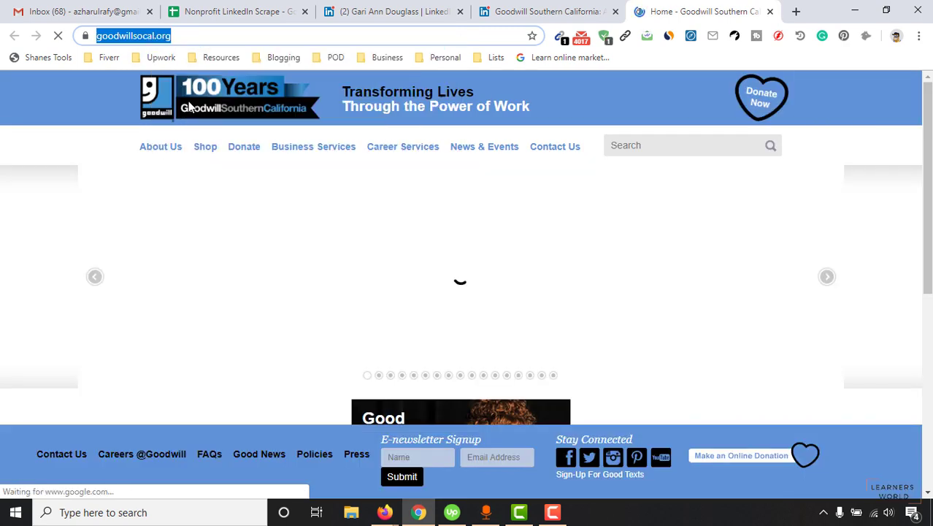
left_click(209, 18)
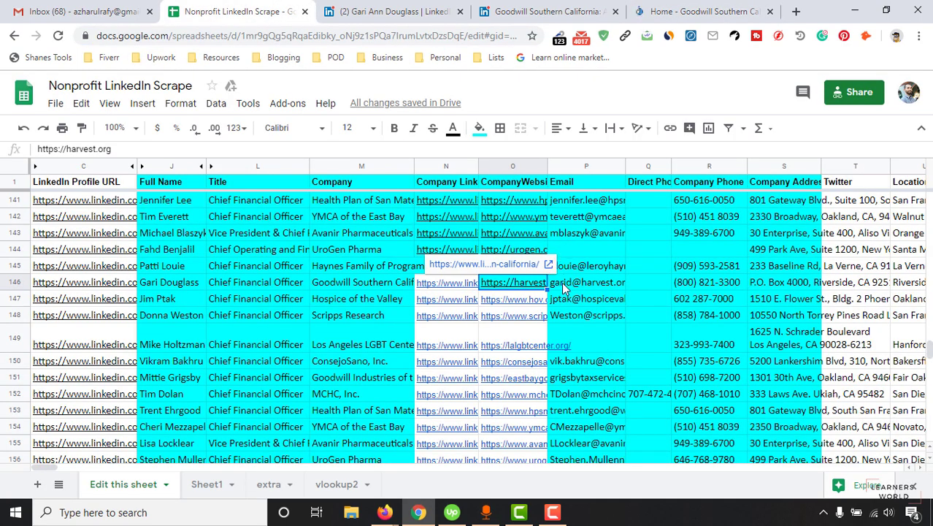
right_click(529, 284)
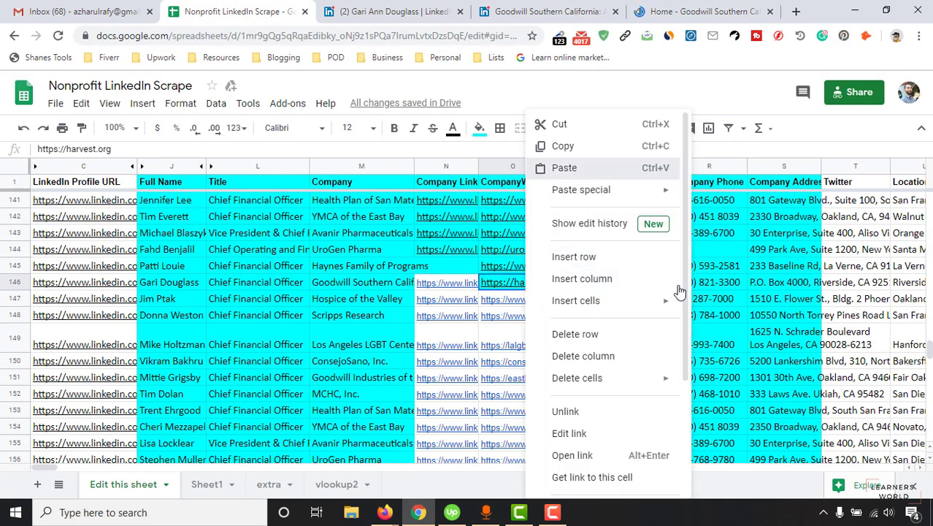
key("ctrl+v")
left_click(595, 284)
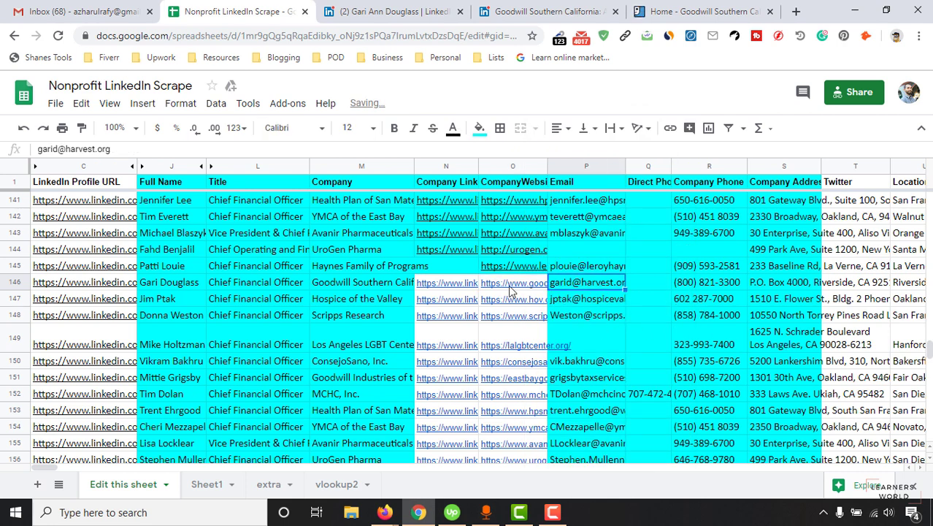
Compare the goodwillsocal.org domain with P146's email and select the email-through-address cells.
double_click(510, 285)
left_click_drag(552, 285, 590, 284)
left_click(588, 316)
left_click(588, 285)
double_click(602, 287)
left_click_drag(625, 286, 582, 286)
key("Escape")
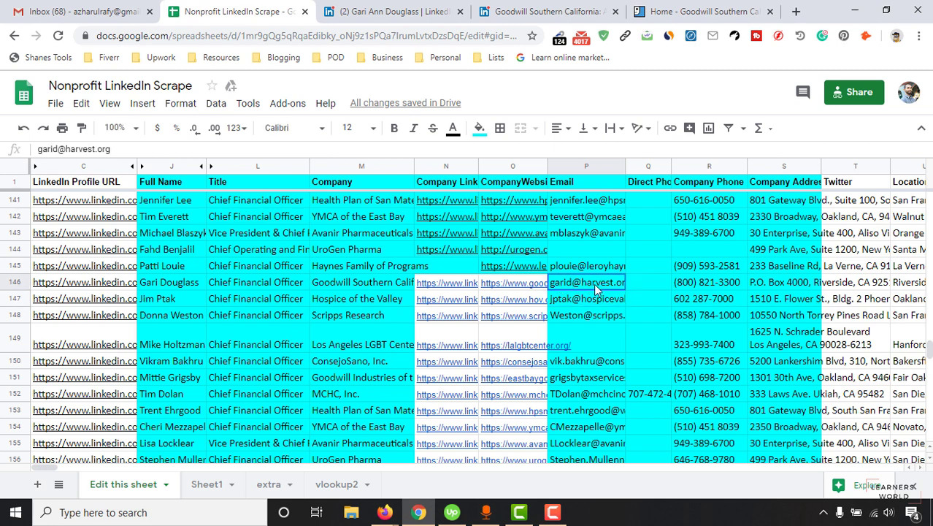
left_click(784, 283, "shift")
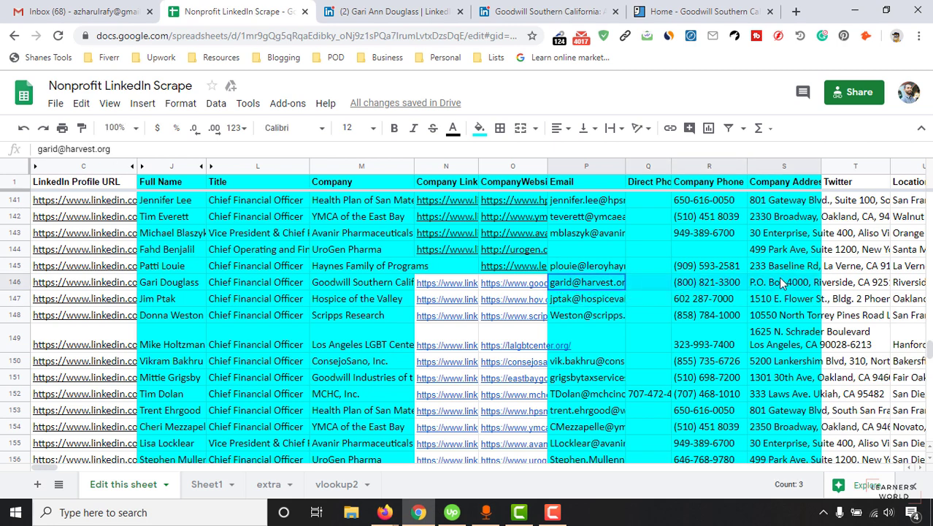
Clear row 146's old contact details and copy Goodwill's headquarters address from its LinkedIn page.
key("Delete")
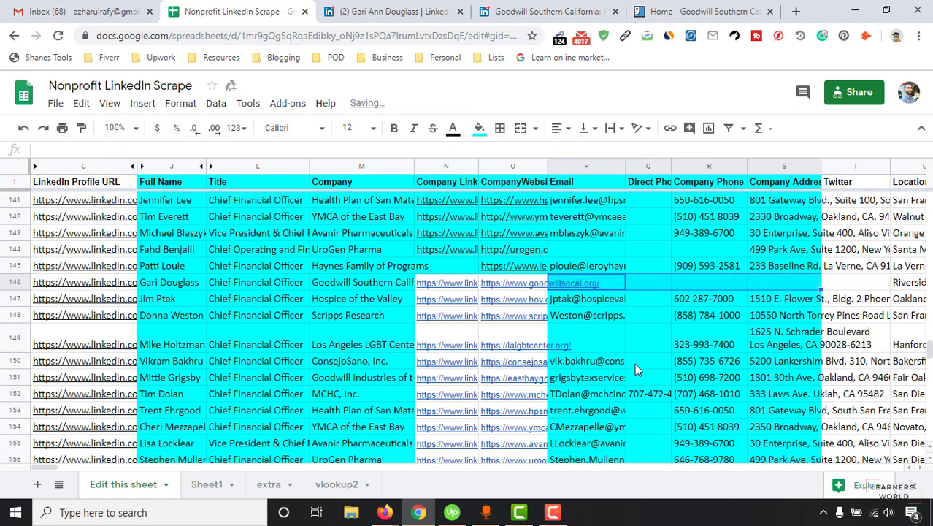
left_click(591, 281)
left_click(547, 11)
scroll(358, 288, "down", 4)
scroll(441, 254, "up", 1)
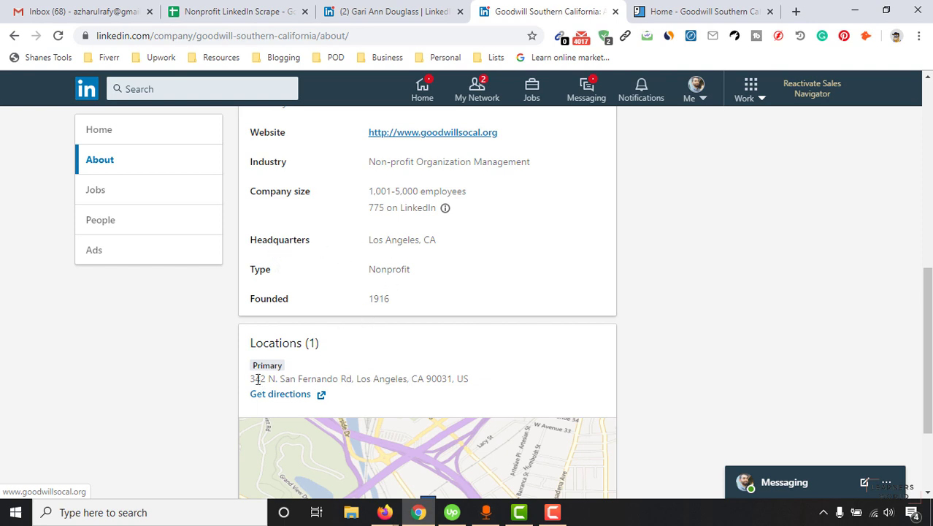
left_click_drag(257, 379, 468, 379)
right_click(466, 380)
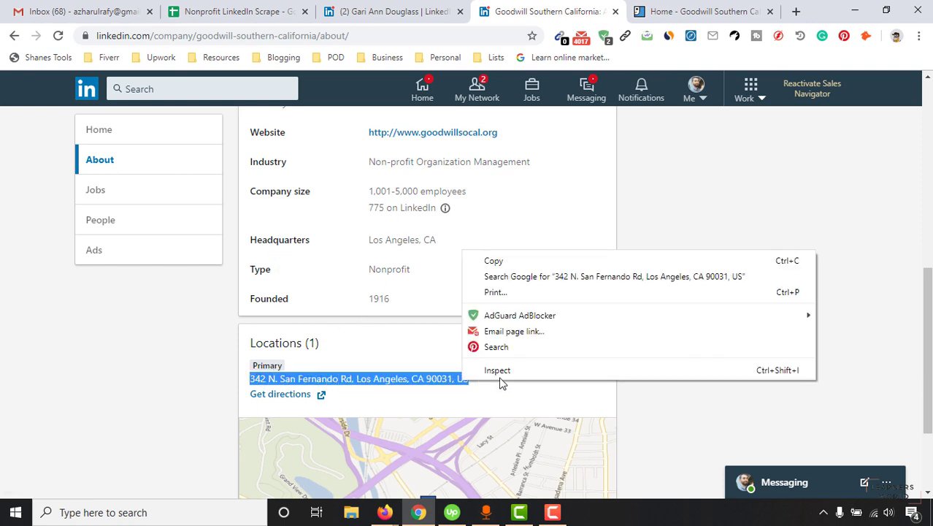
left_click(515, 262)
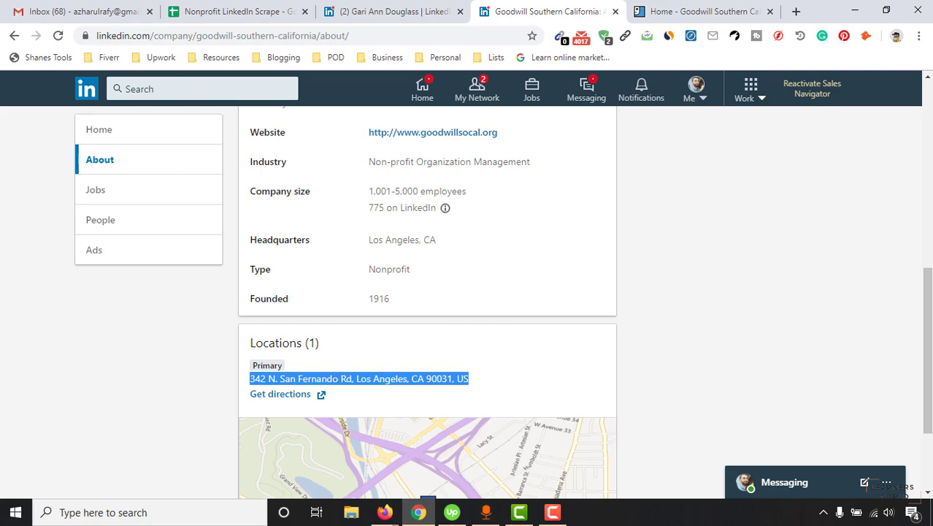
left_click(664, 11)
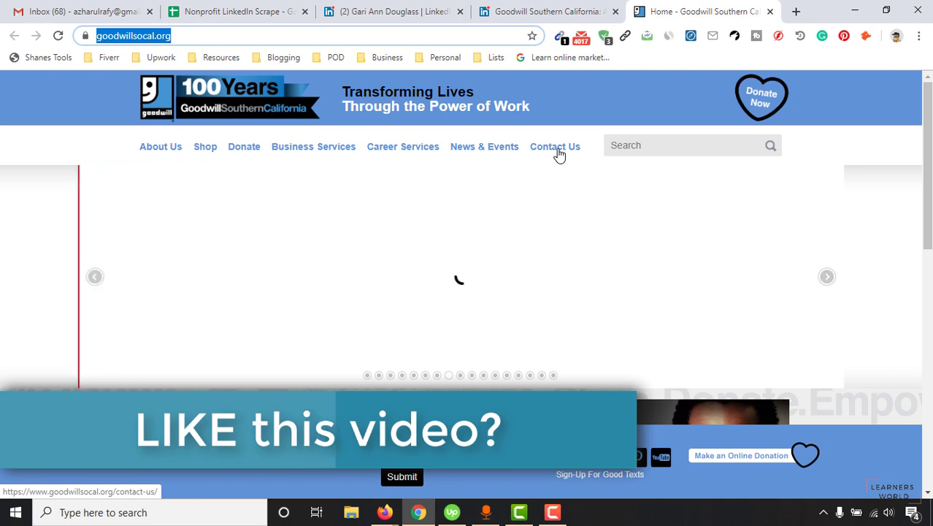
left_click(557, 151)
key("ctrl+2")
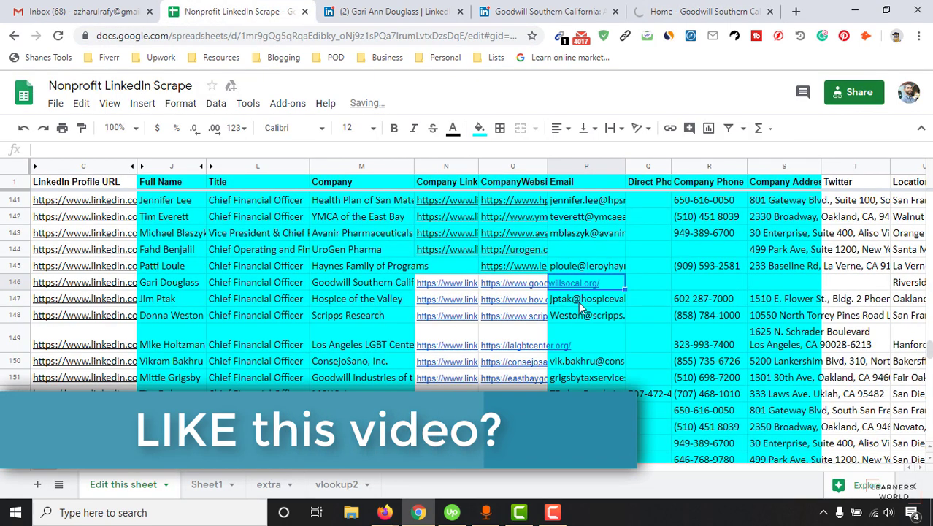
left_click(767, 285)
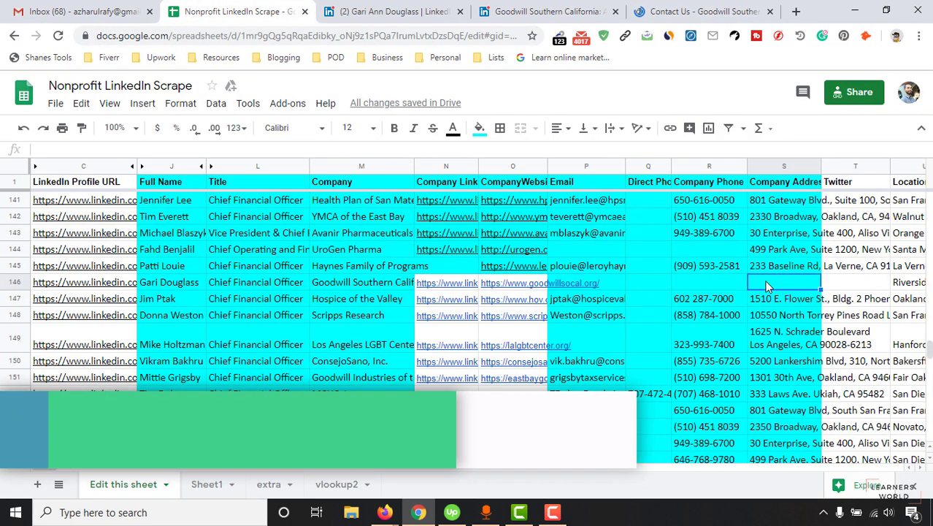
right_click(764, 284)
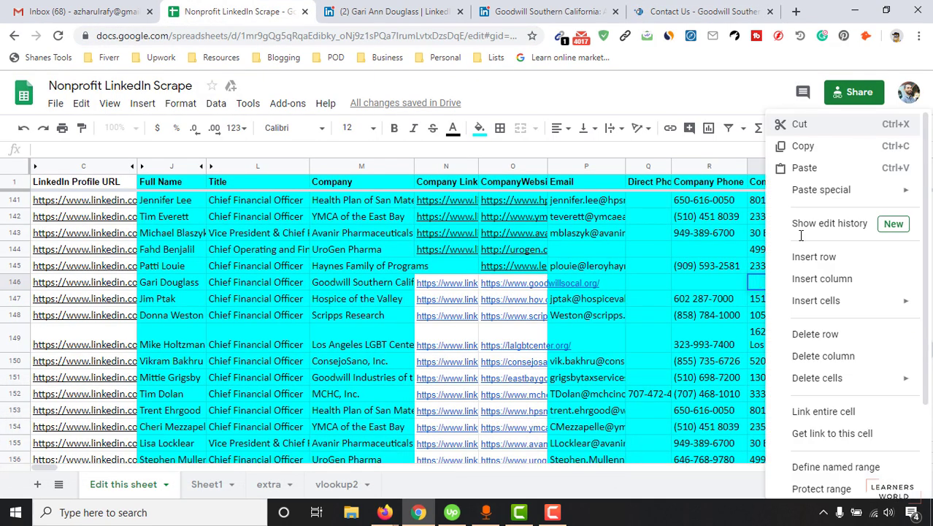
left_click(726, 296)
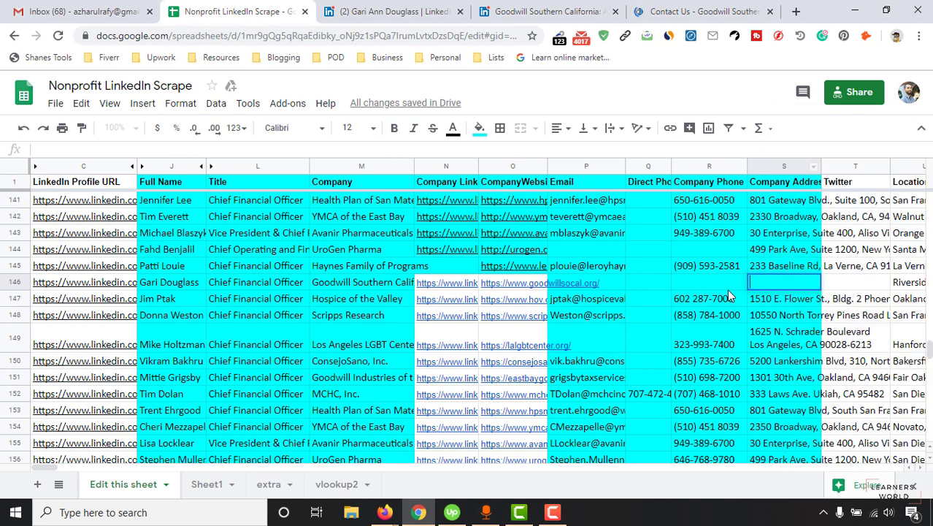
left_click(766, 281)
right_click(785, 281)
left_click(774, 129)
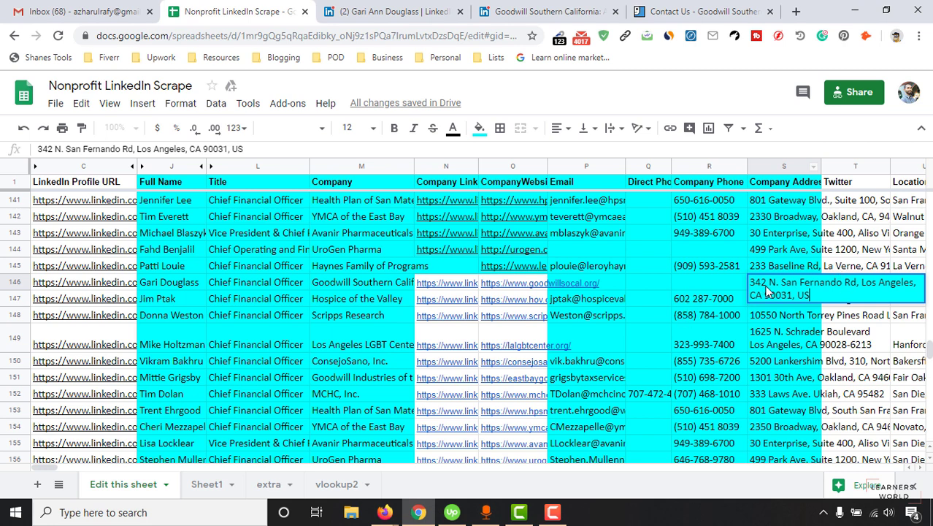
Copy the main office phone number from Goodwill's Contact Us page.
left_click(704, 11)
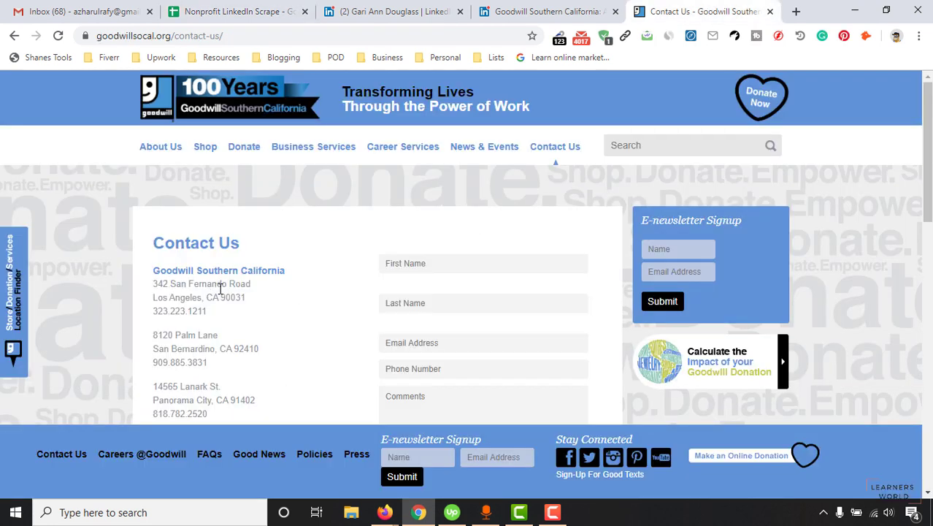
double_click(168, 313)
right_click(185, 316)
left_click(217, 325)
left_click(235, 11)
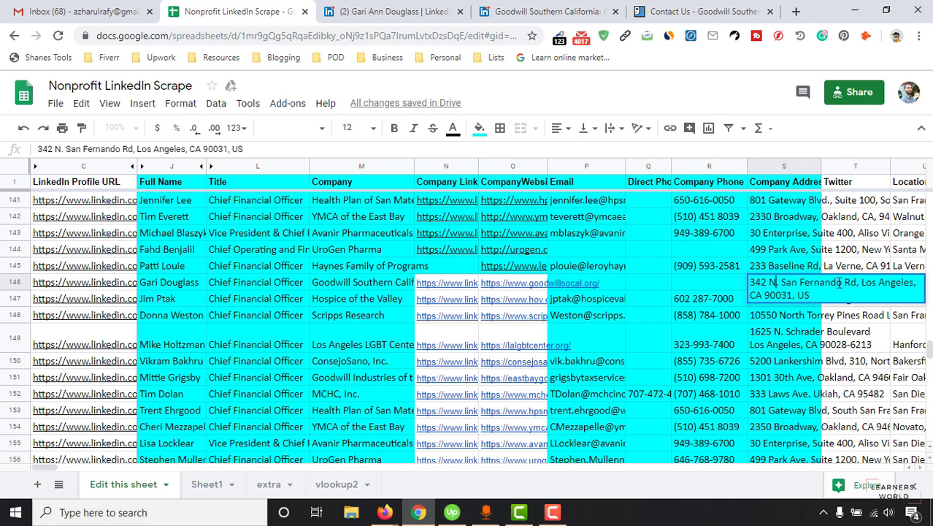
left_click(743, 316)
left_click(769, 285)
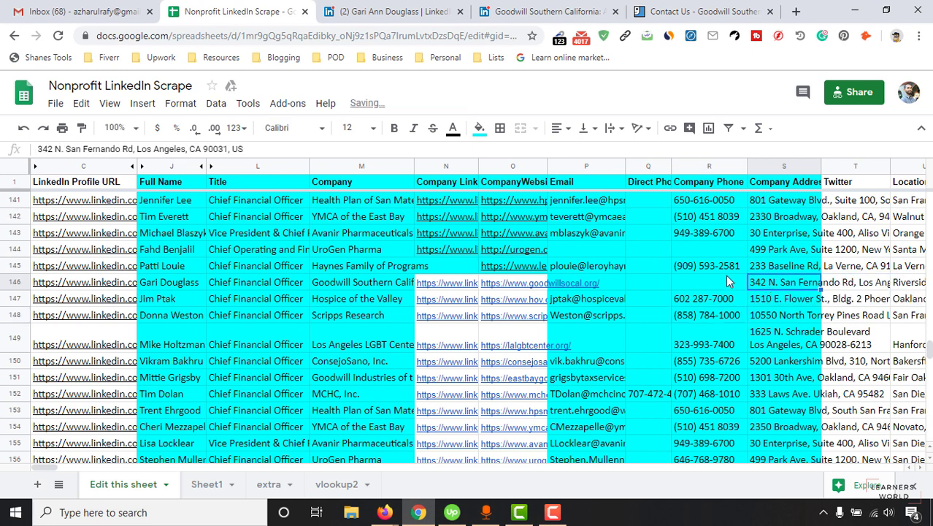
left_click(691, 9)
right_click(198, 312)
left_click(226, 322)
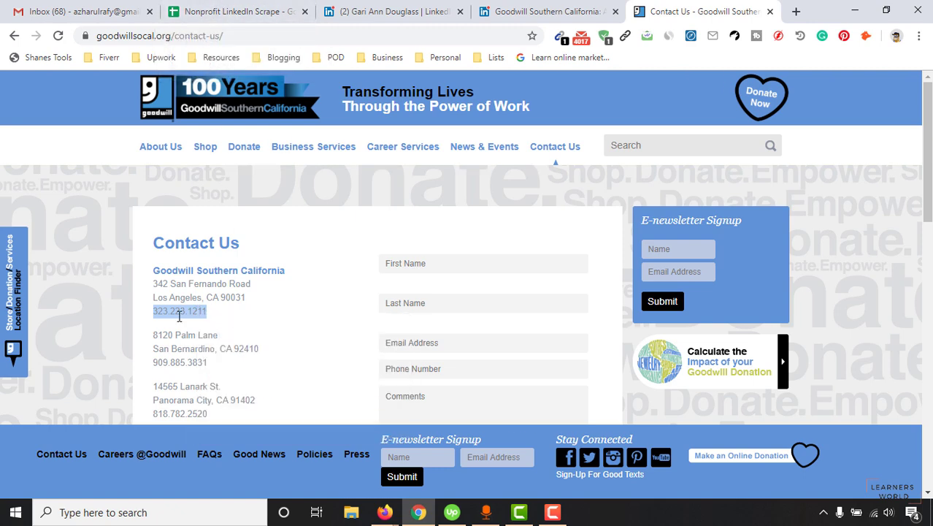
left_click(249, 10)
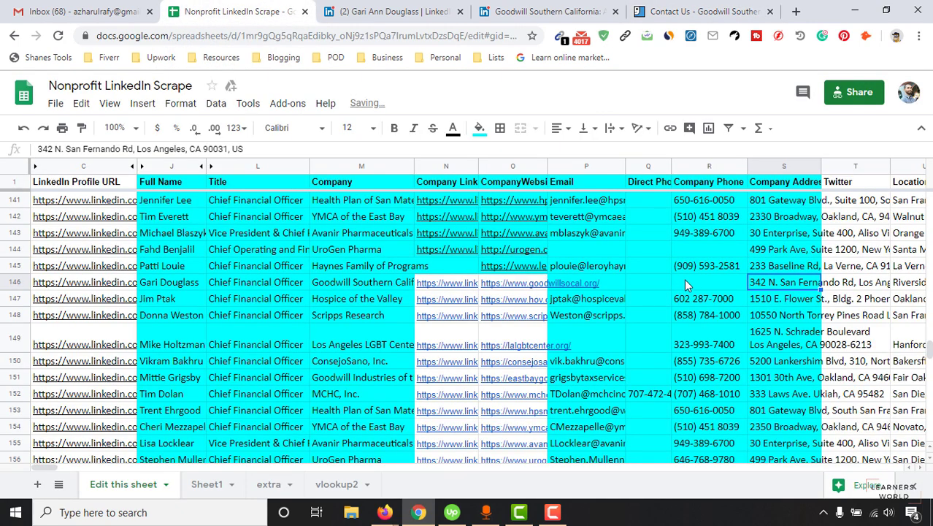
double_click(685, 279)
right_click(690, 284)
left_click(721, 136)
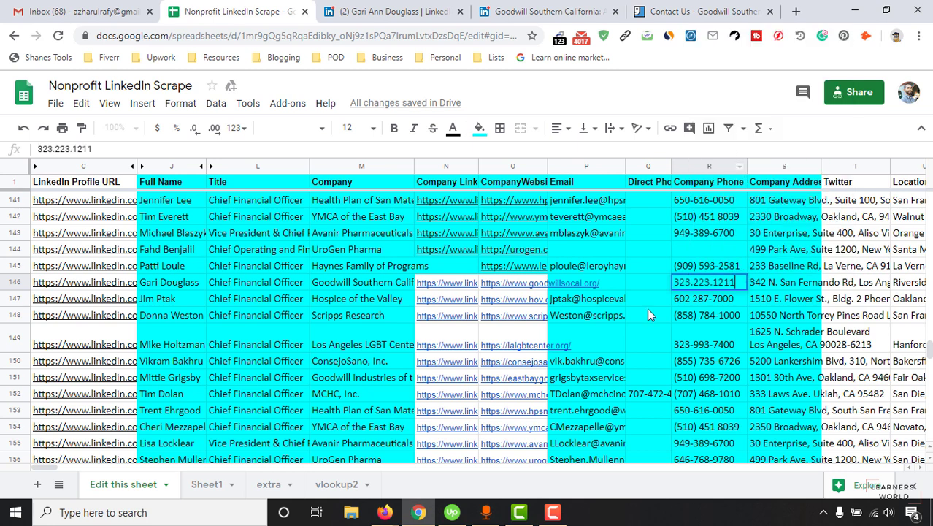
left_click(593, 287)
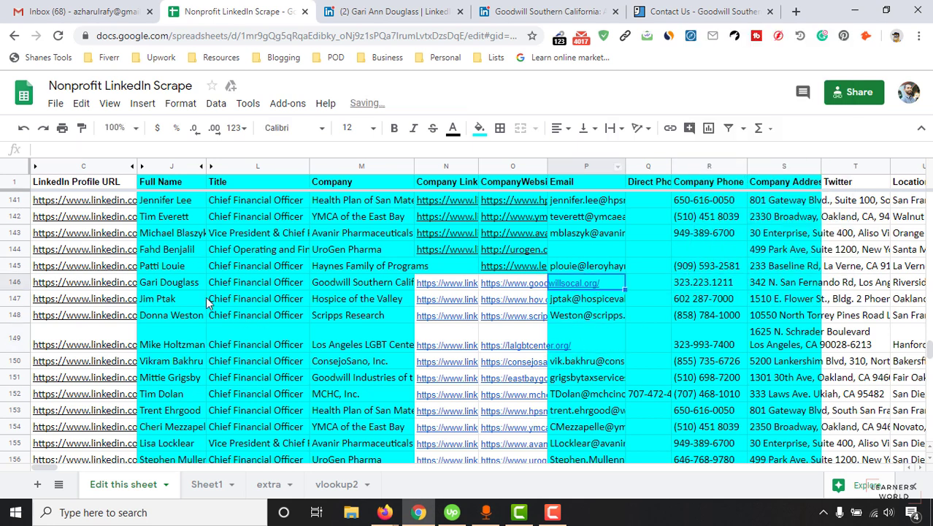
Paste row 146's full name into a new tab's address bar, followed by @.
left_click(653, 281)
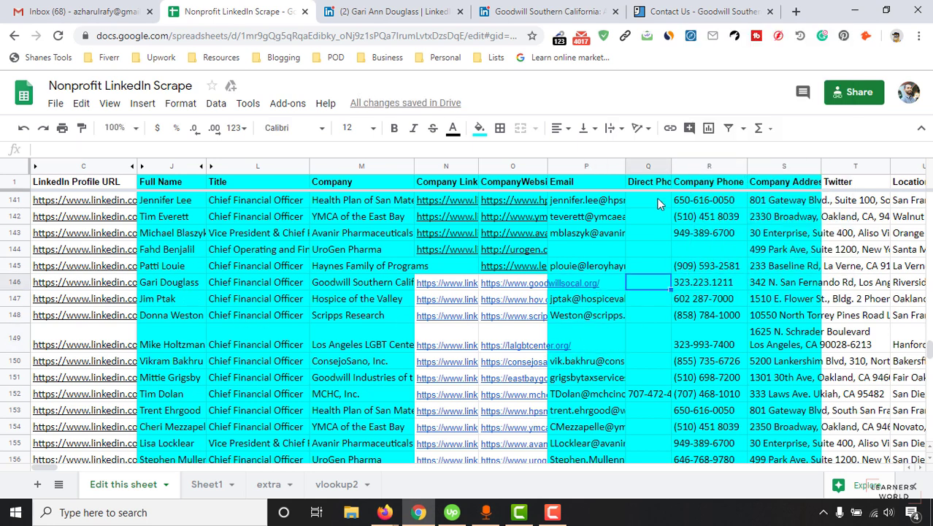
left_click(164, 285)
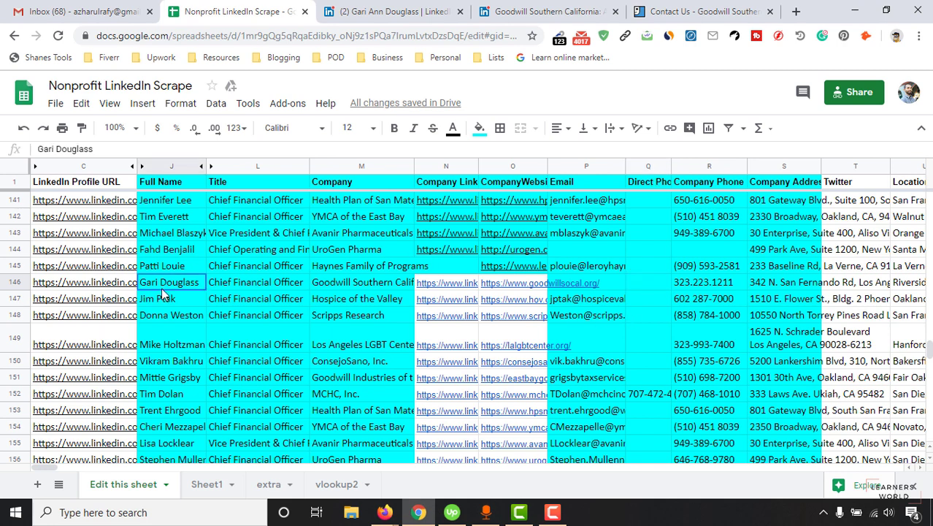
right_click(165, 288)
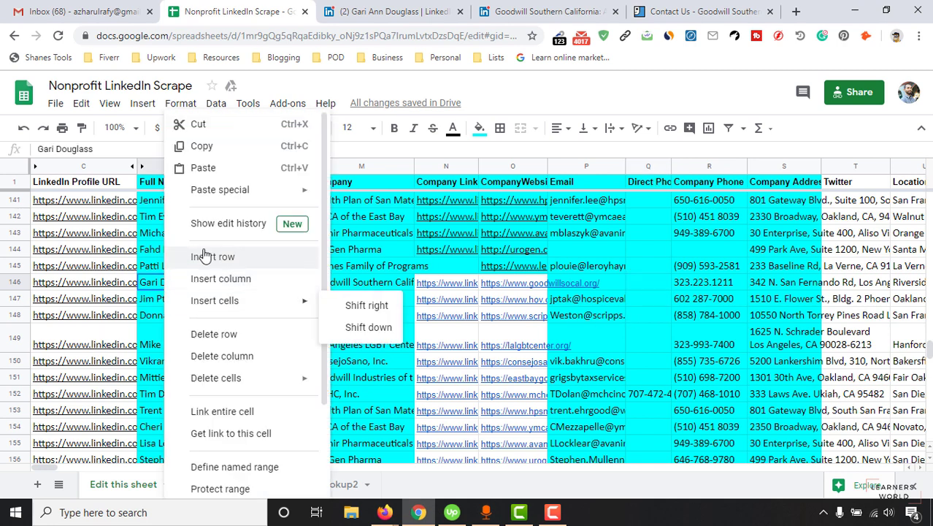
left_click(225, 150)
left_click(663, 6)
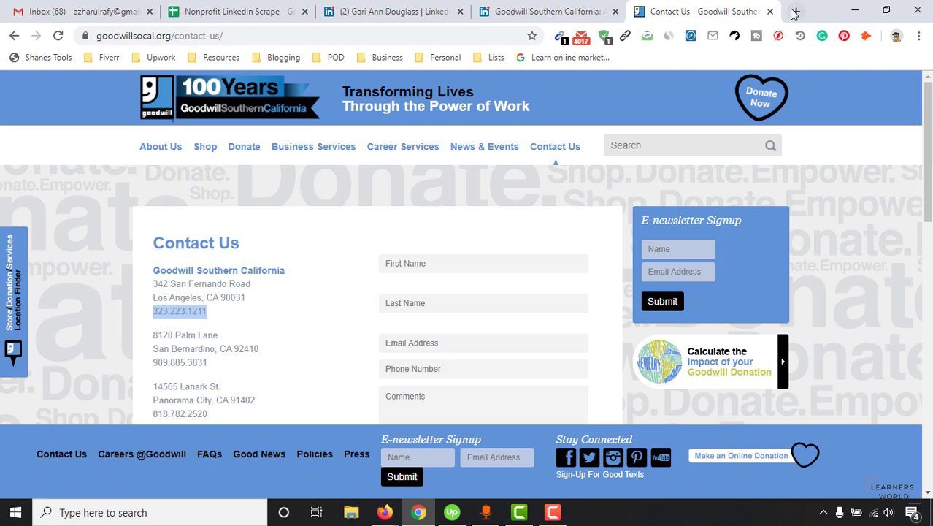
left_click(796, 11)
right_click(360, 39)
left_click(376, 129)
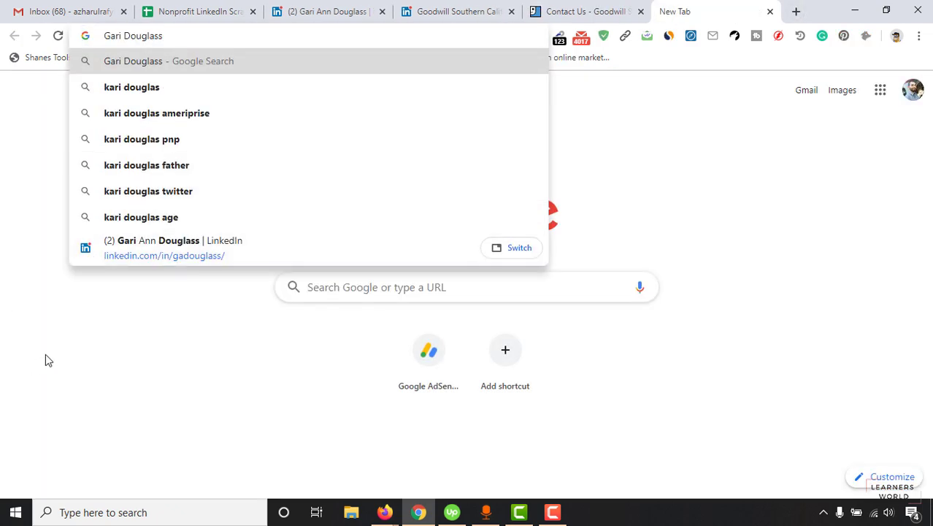
type("@")
Append the goodwillsocal domain, copied from row 146's company website, after the @.
left_click(210, 7)
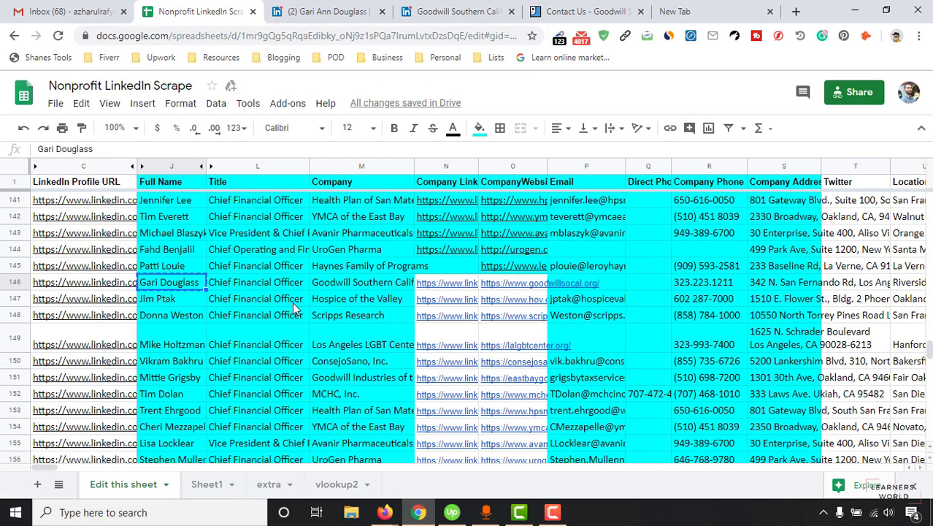
left_click(541, 287)
double_click(563, 283)
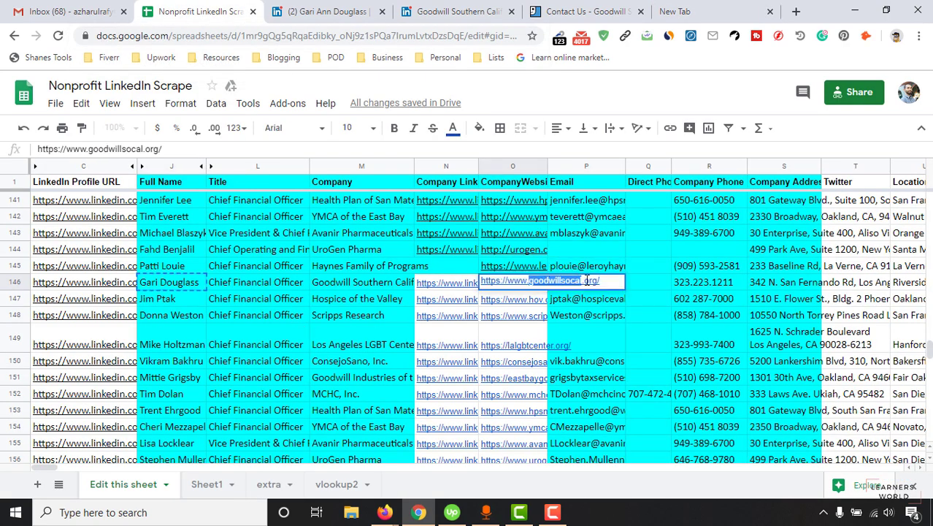
right_click(588, 280)
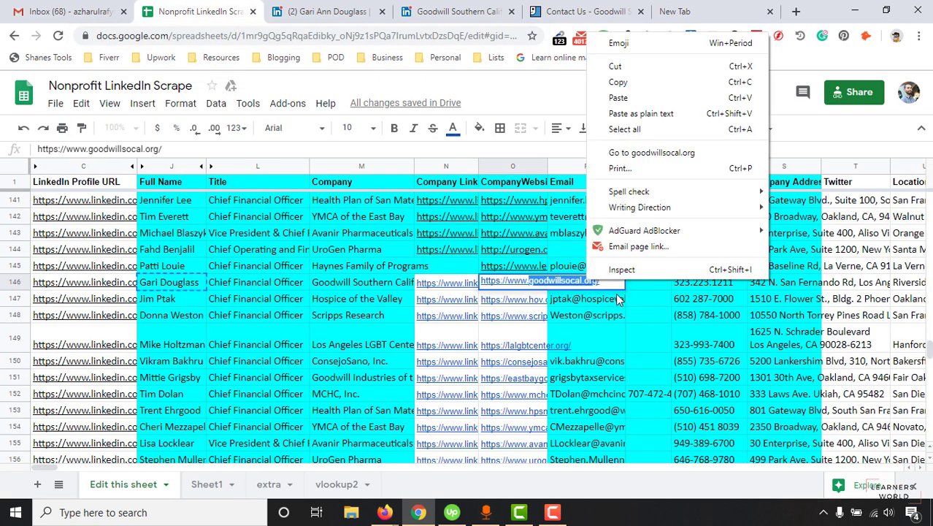
left_click(621, 83)
left_click(707, 6)
right_click(255, 33)
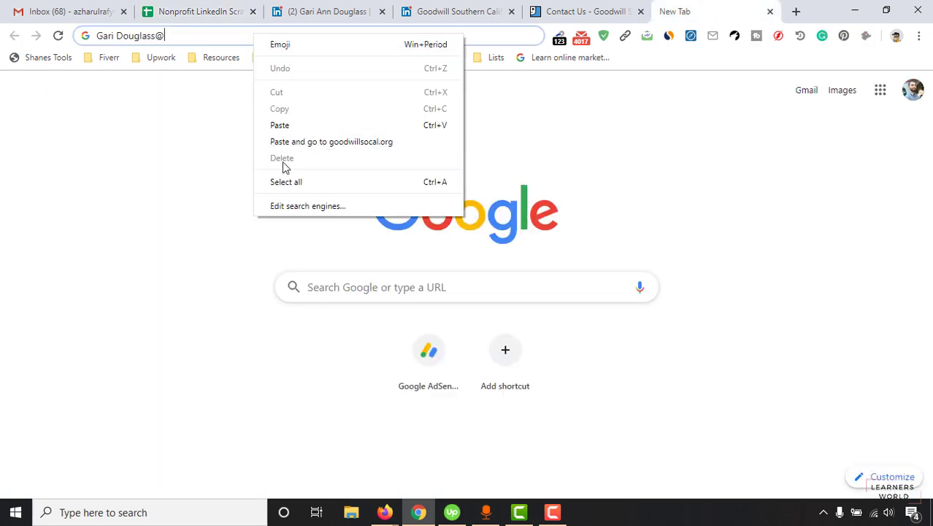
left_click(282, 125)
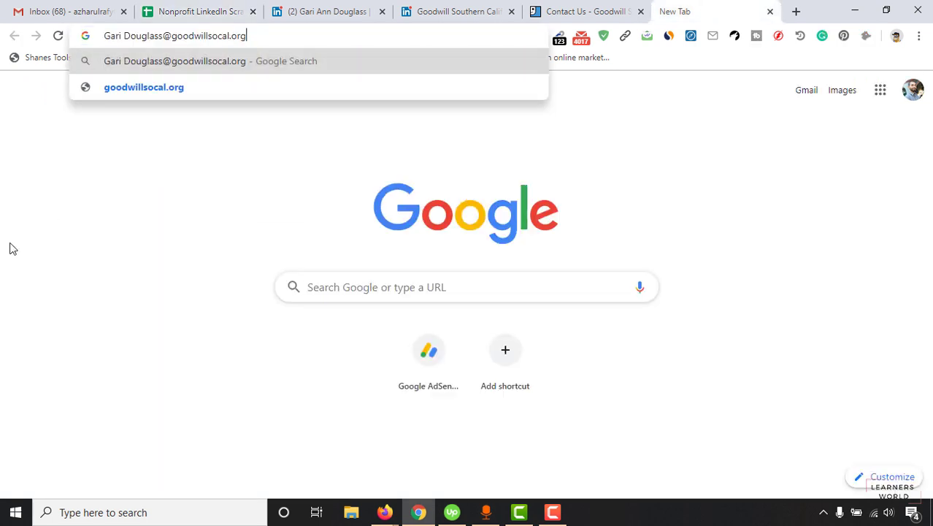
Search the guessed address and open the Goodwill Leadership result in a new tab.
key("Return")
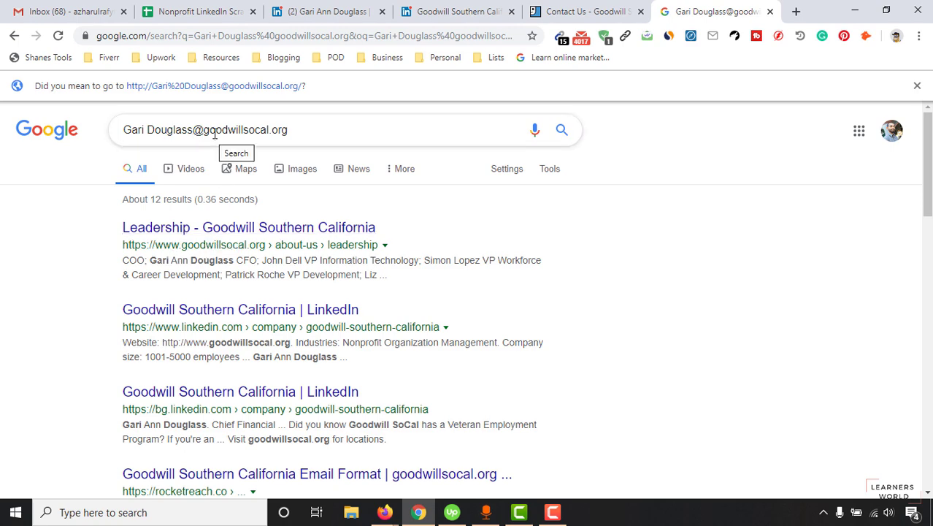
right_click(277, 231)
left_click(307, 236)
scroll(3, 357, "down", 2)
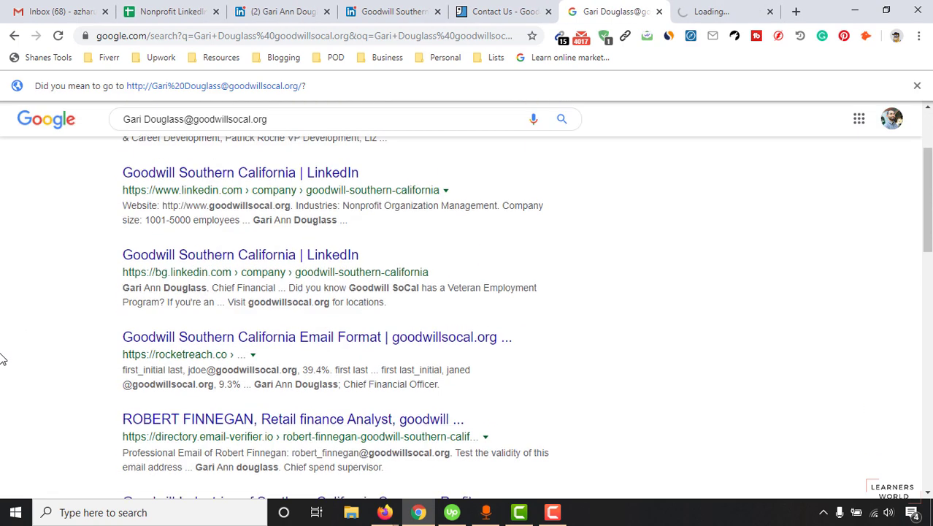
scroll(3, 358, "down", 2)
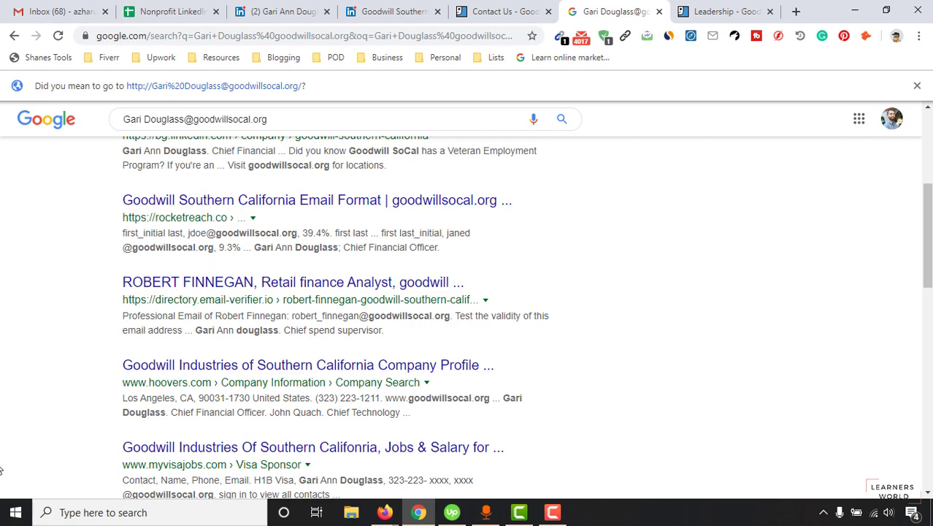
scroll(8, 434, "down", 2)
scroll(583, 277, "down", 2)
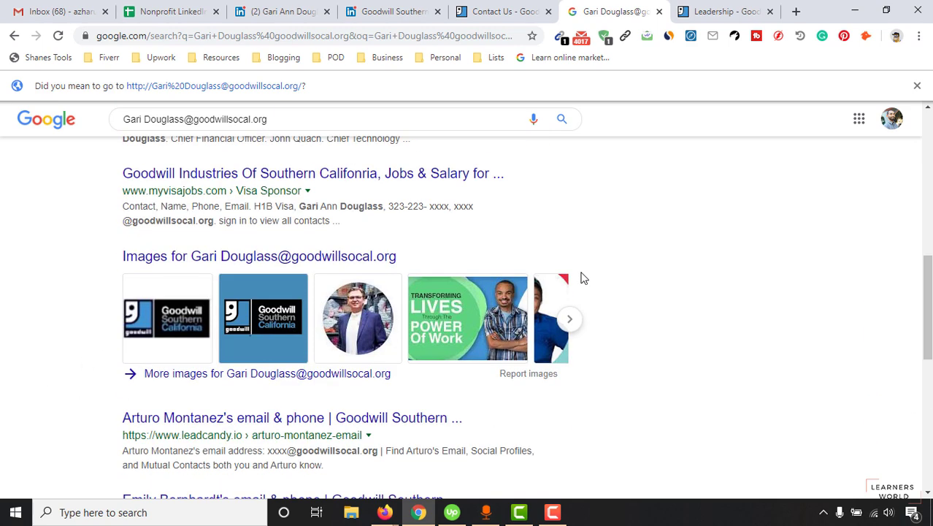
scroll(5, 302, "down", 4)
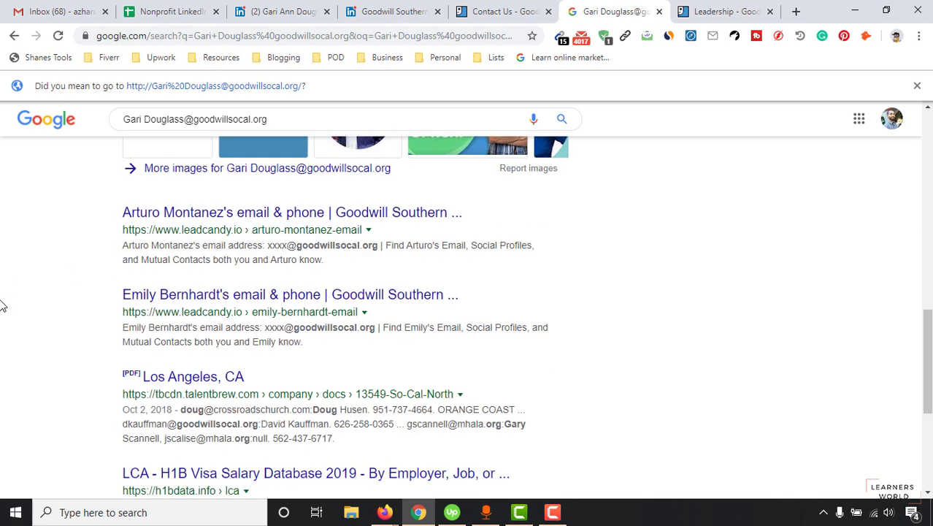
scroll(88, 336, "down", 3)
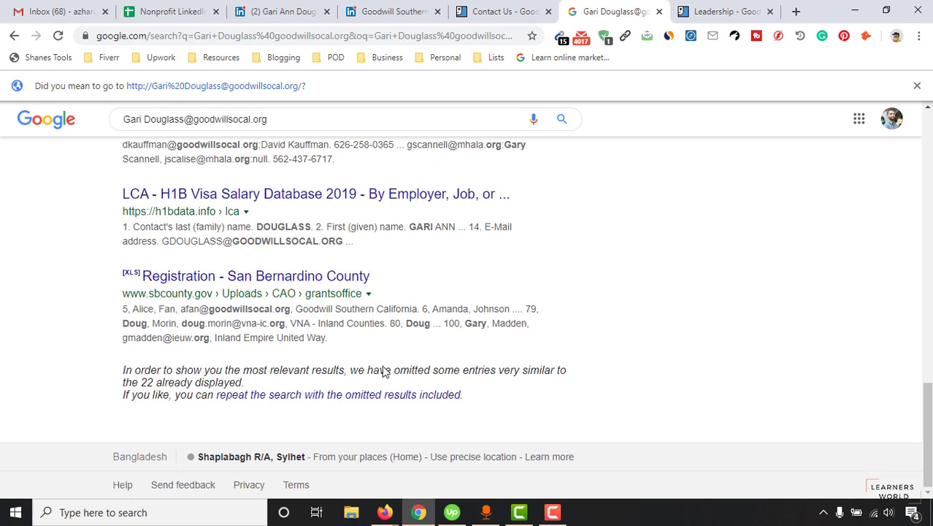
Copy the contact's goodwillsocal.org email from the LCA result snippet.
left_click_drag(196, 243, 331, 241)
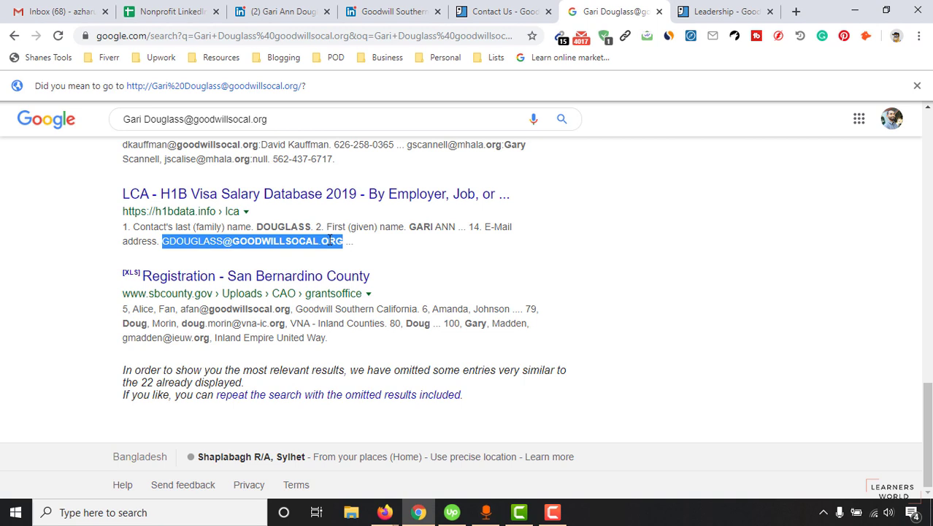
left_click(131, 254)
left_click_drag(162, 243, 332, 240)
right_click(332, 241)
left_click(349, 250)
left_click(62, 7)
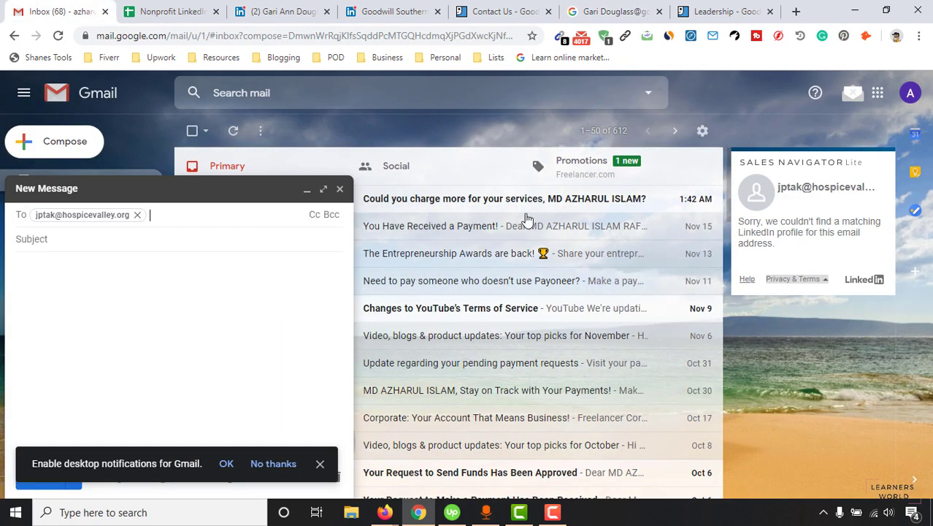
Replace the Gmail draft's recipient with the found goodwillsocal.org email.
left_click(136, 214)
right_click(136, 216)
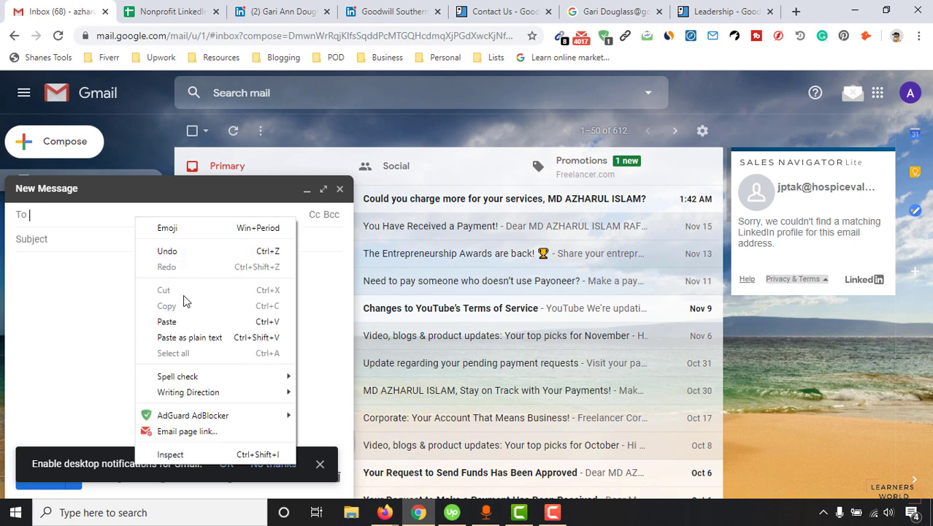
left_click(172, 321)
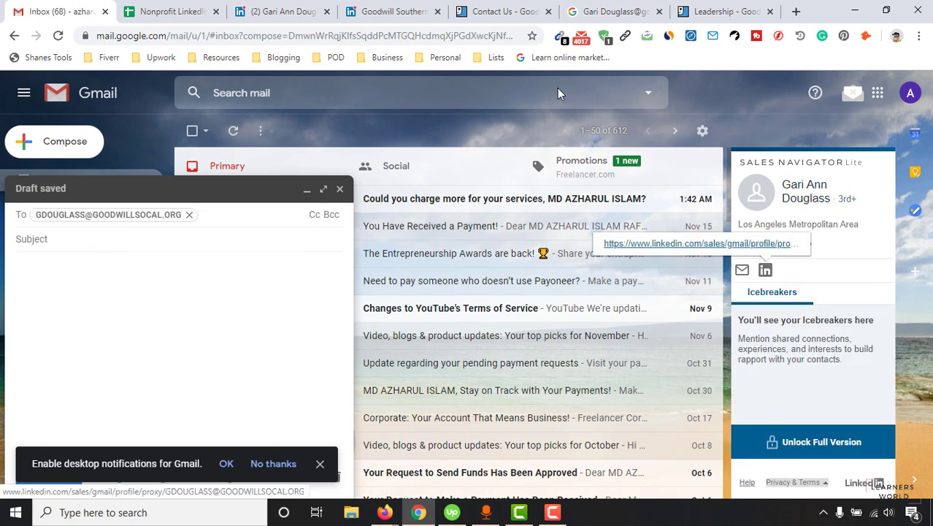
left_click(281, 12)
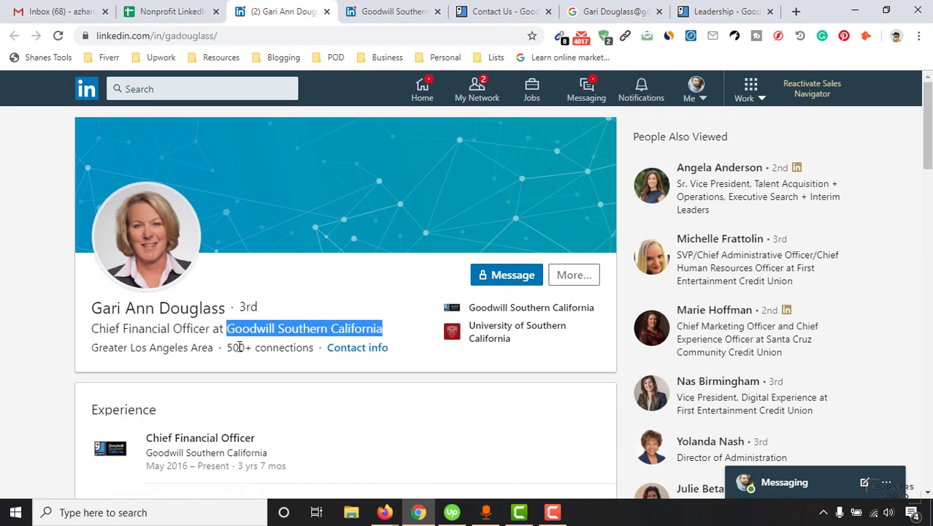
left_click(44, 12)
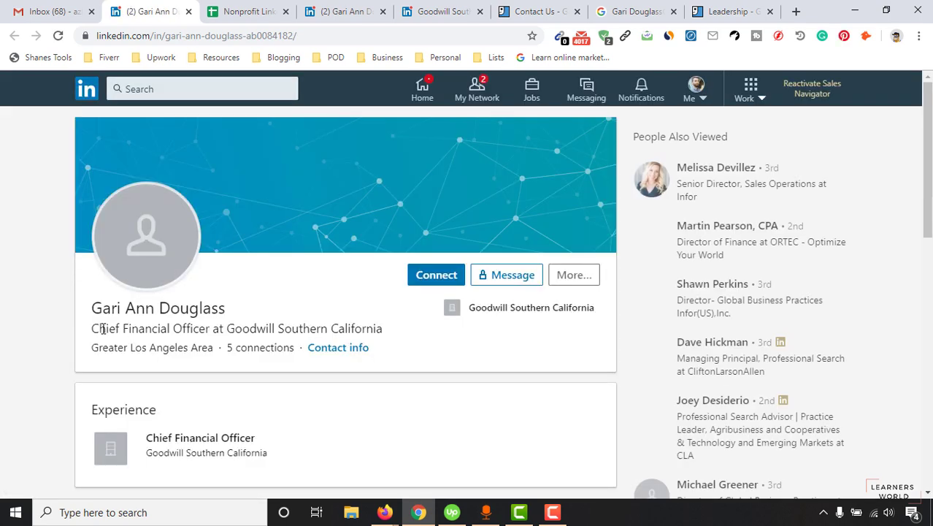
Compare the draft's contact card with the LinkedIn profile's title, Chief Financial Officer, and employer.
left_click_drag(91, 328, 210, 329)
key("ctrl+Tab")
key("ctrl+Tab")
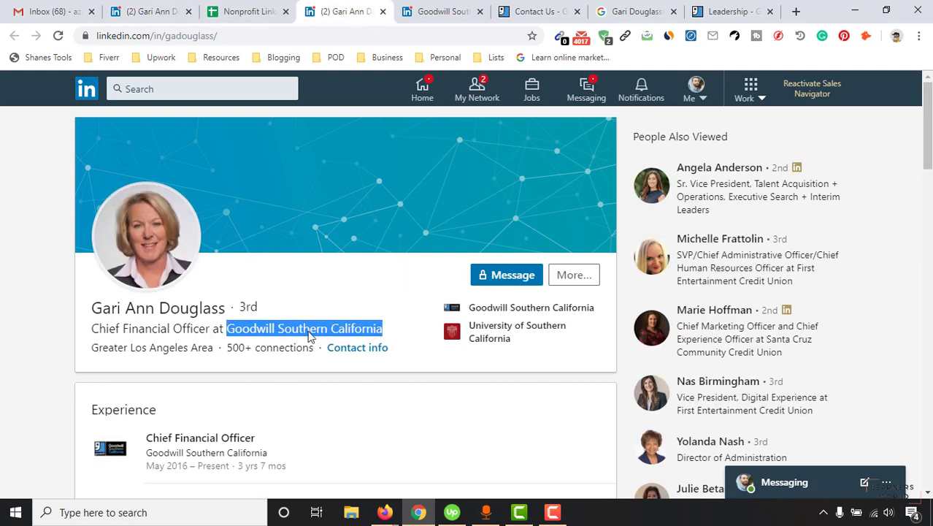
mouse_move(154, 212)
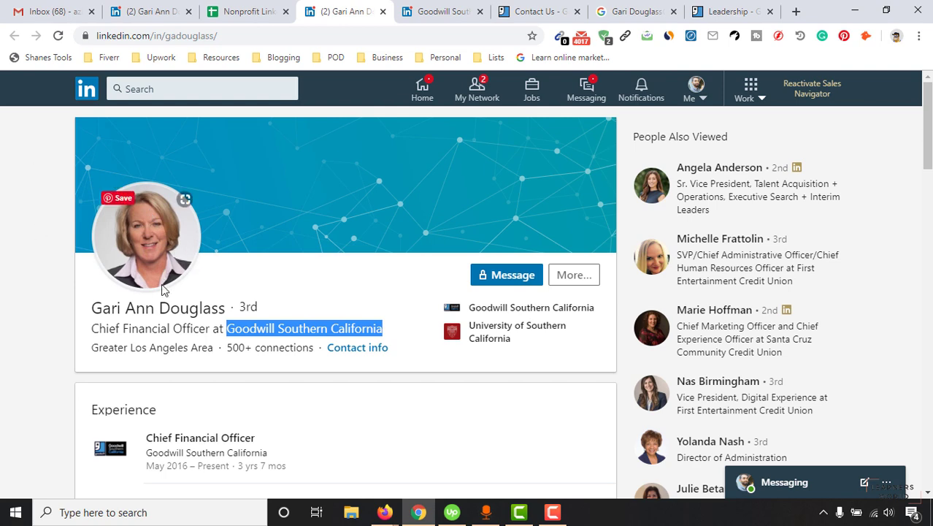
key("ctrl+2")
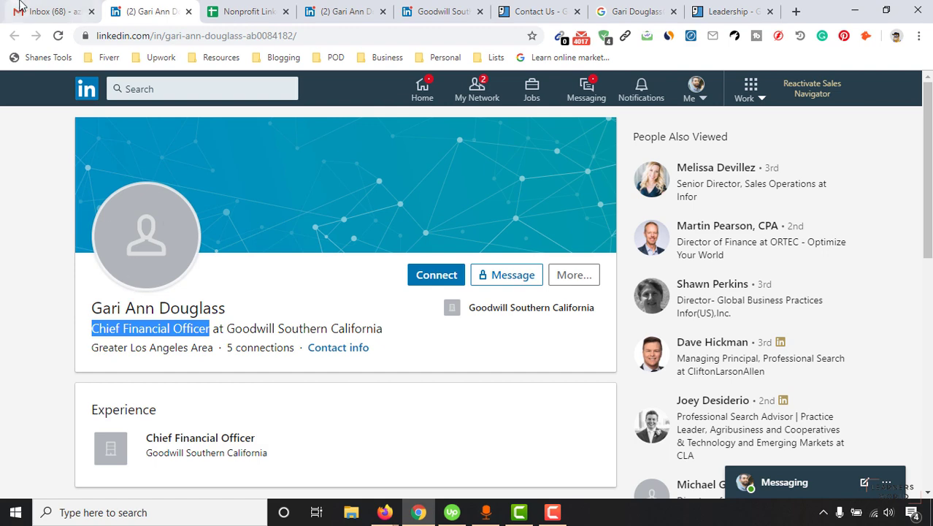
left_click(235, 9)
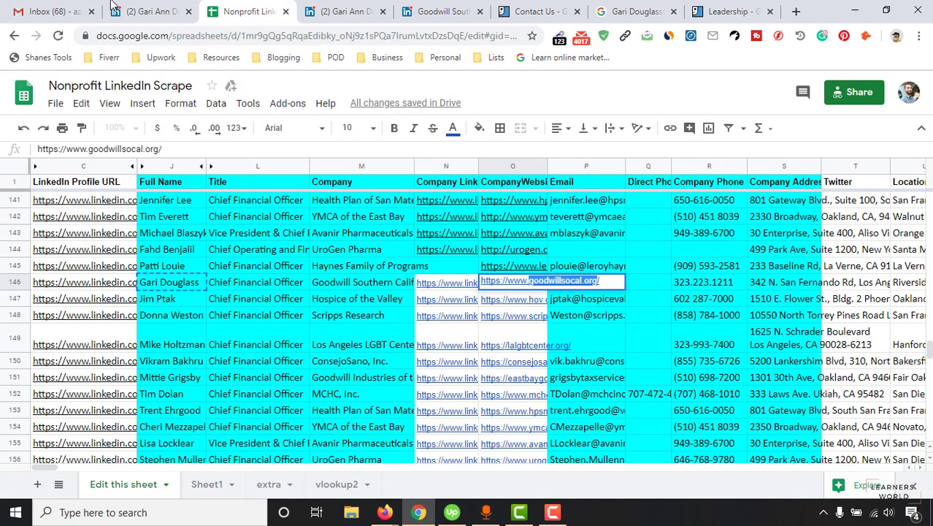
left_click(63, 9)
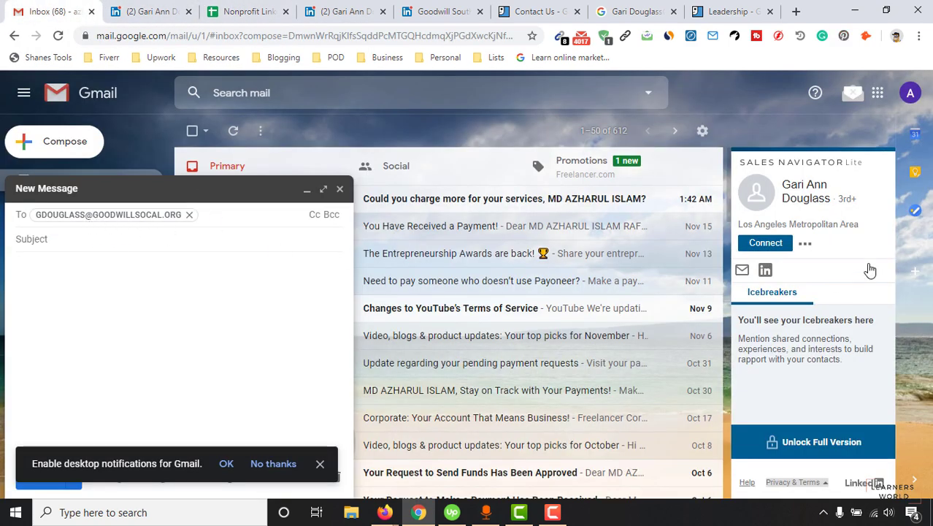
key("ctrl+2")
left_click_drag(228, 329, 374, 328)
left_click_drag(91, 330, 196, 333)
Paste the verified Goodwill work email into P146 and copy it back out.
key("ctrl+3")
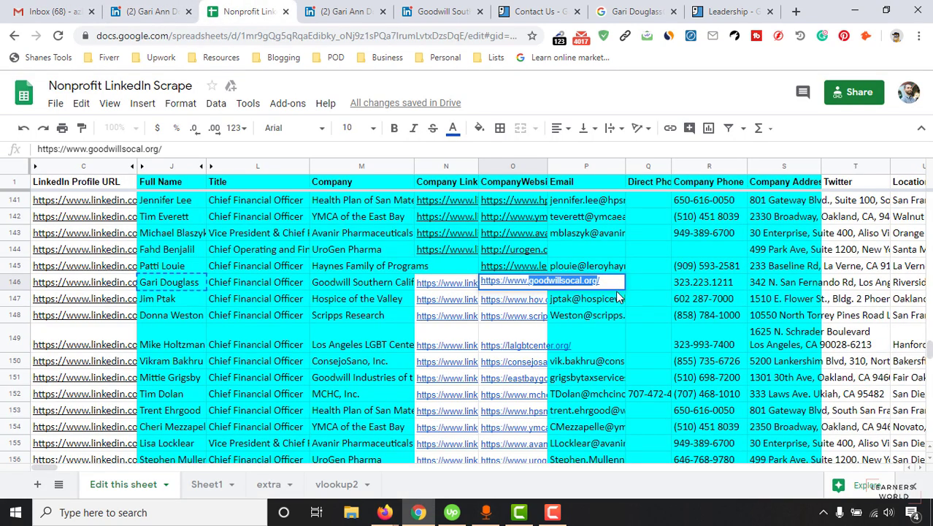
double_click(604, 281)
right_click(604, 279)
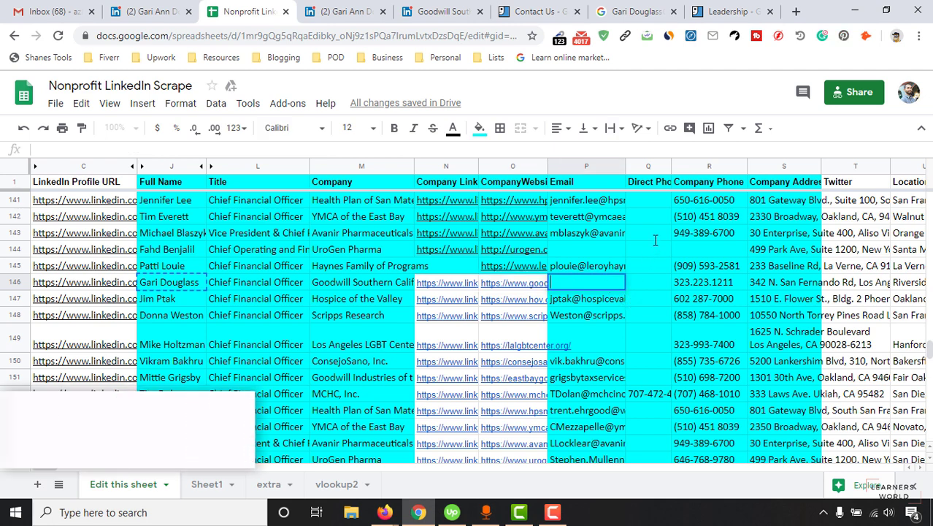
left_click(648, 138)
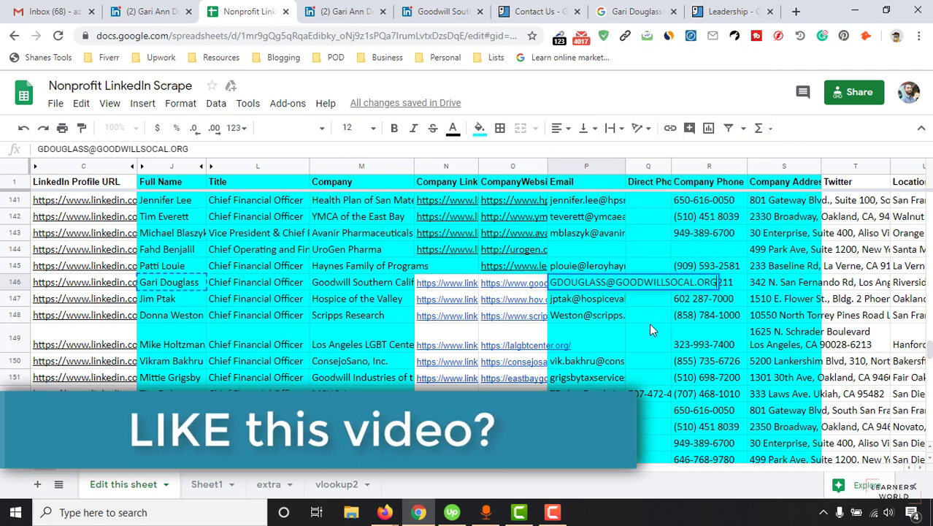
right_click(597, 284)
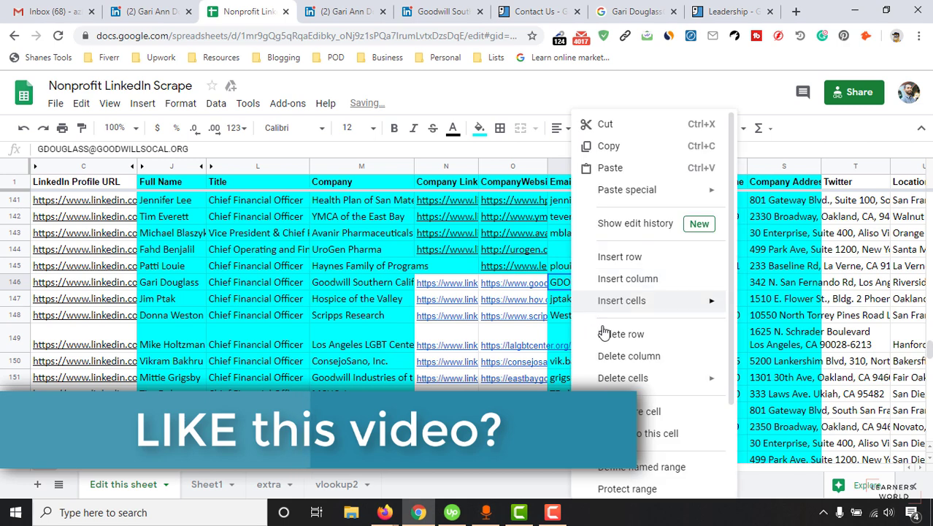
left_click(611, 147)
Search Google for the exact email in quotes and review the Goodwill leadership page.
left_click(441, 11)
left_click(433, 35)
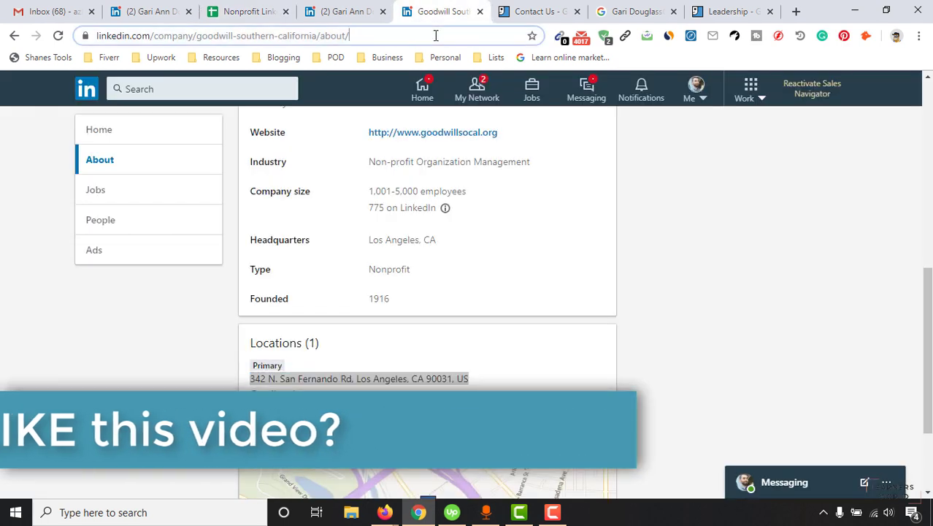
type("\"")
key("ctrl+v")
type("\"")
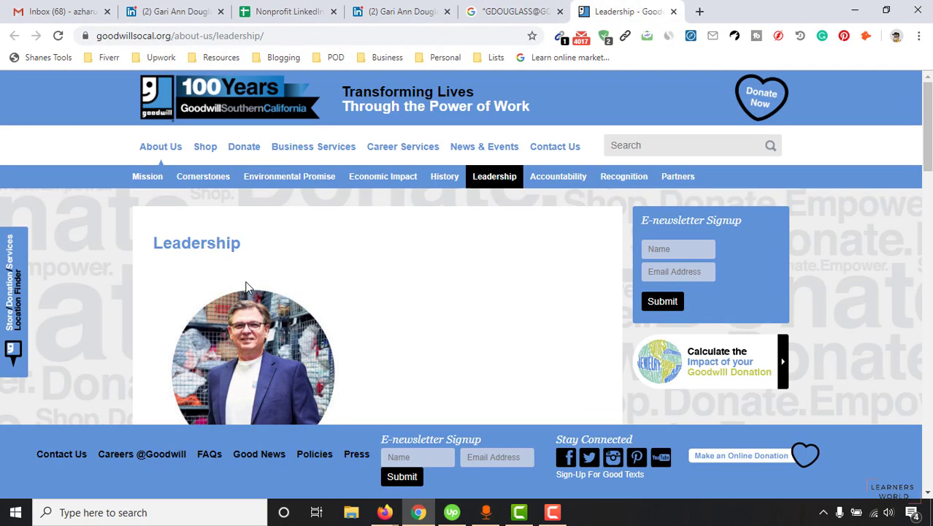
scroll(476, 307, "down", 10)
scroll(533, 307, "down", 3)
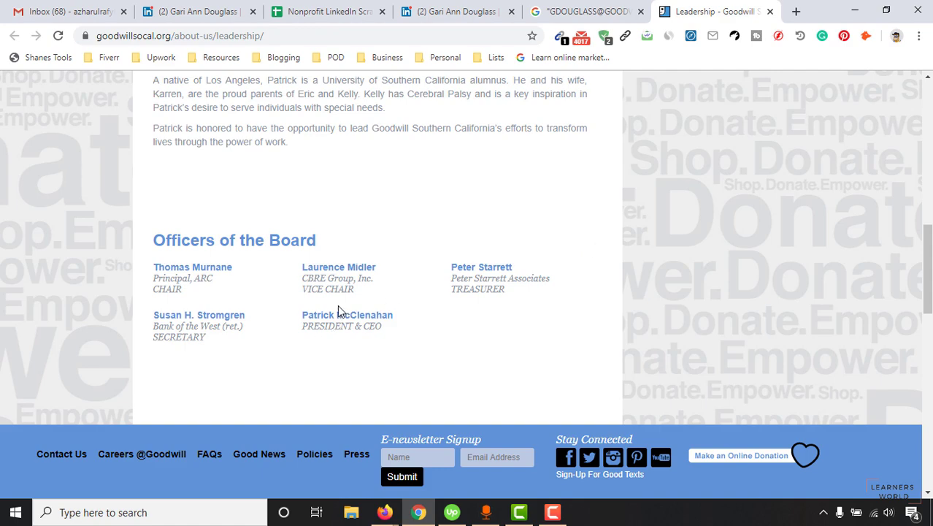
scroll(340, 311, "up", 4)
scroll(261, 264, "up", 2)
scroll(234, 323, "down", 8)
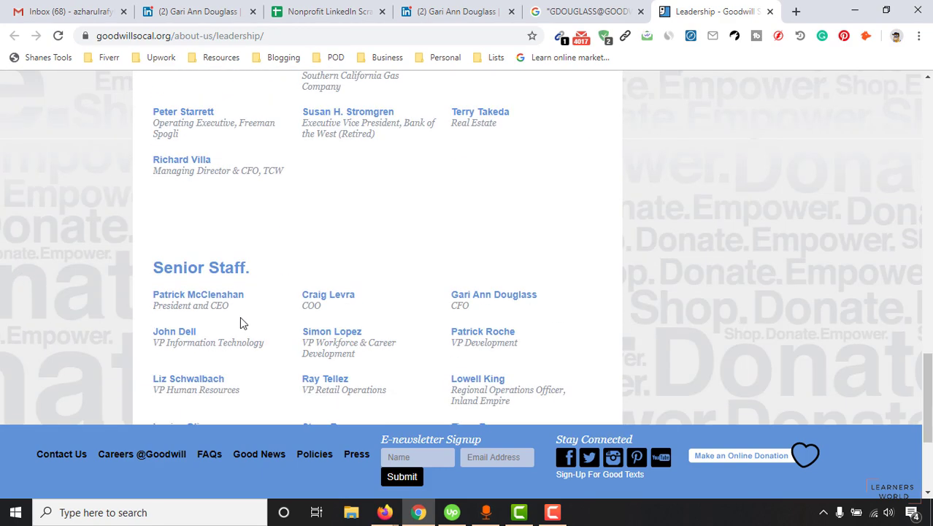
key("ctrl+w")
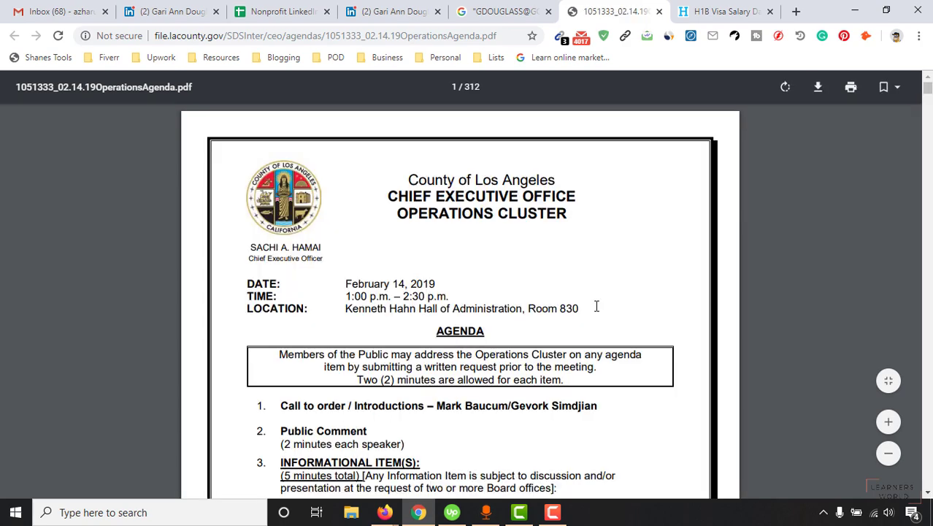
Search the LA County agenda PDF for the email and step through its matches.
scroll(455, 340, "down", 4)
scroll(539, 245, "up", 4)
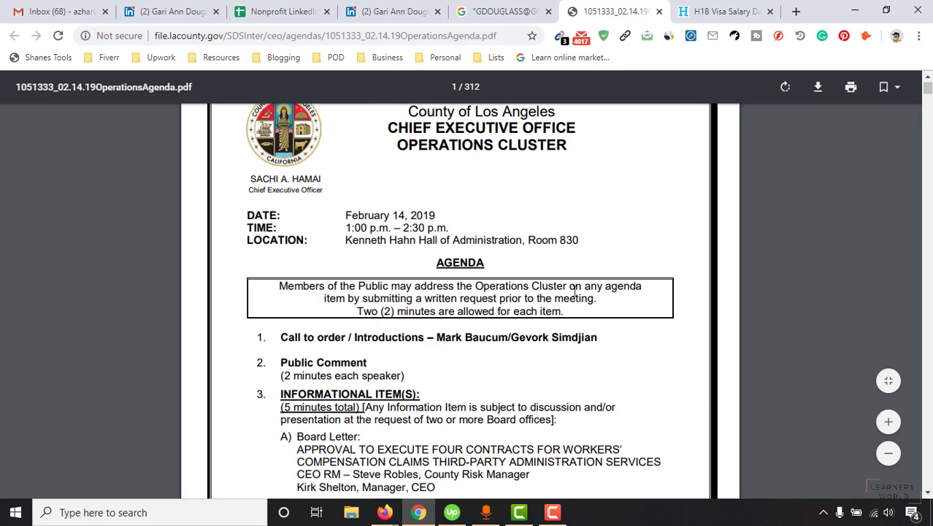
key("ctrl+f")
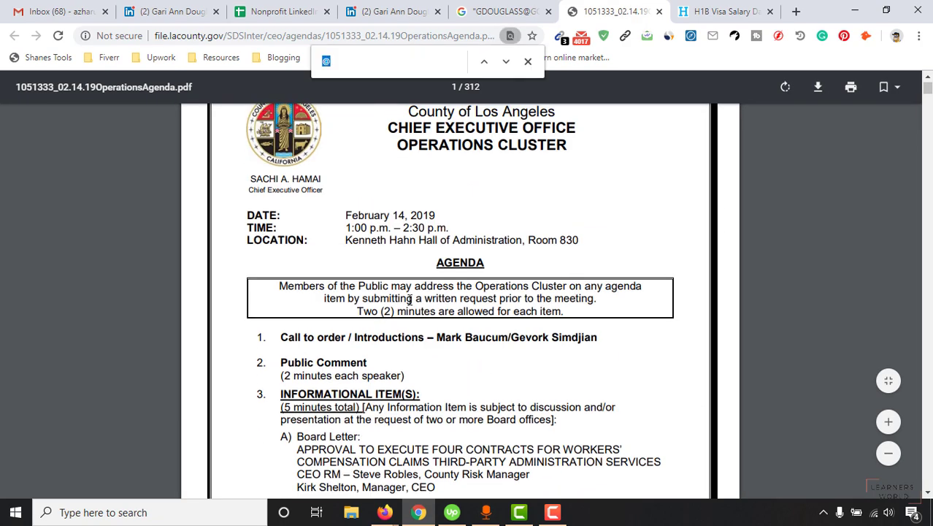
key("ctrl+v")
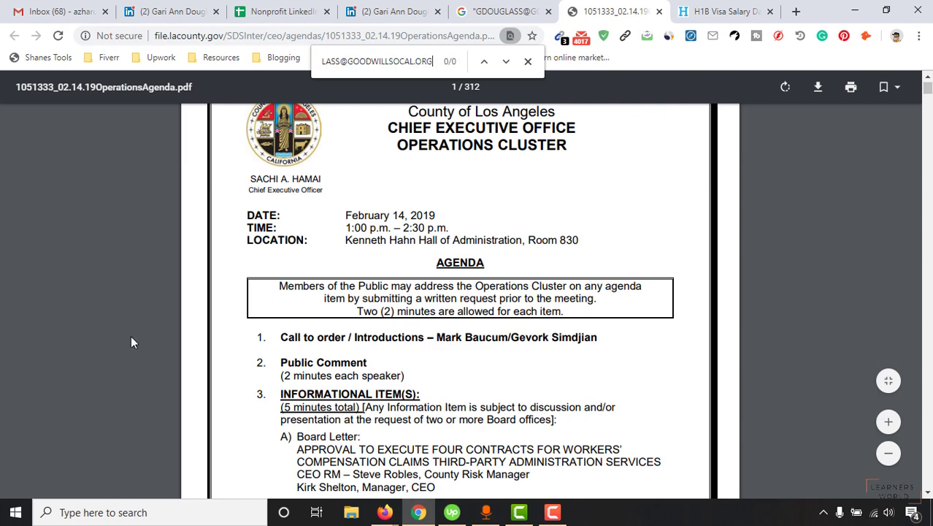
scroll(176, 346, "down", 10)
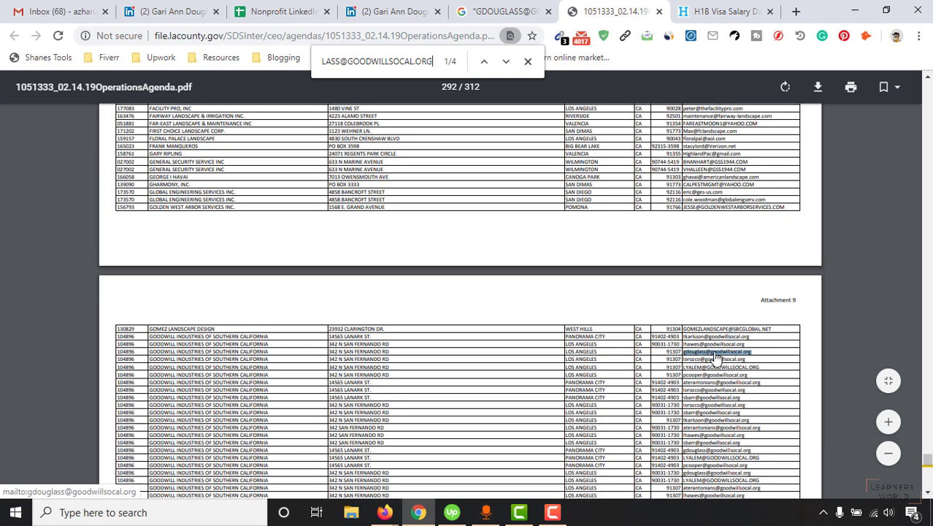
left_click(891, 431)
left_click(890, 431)
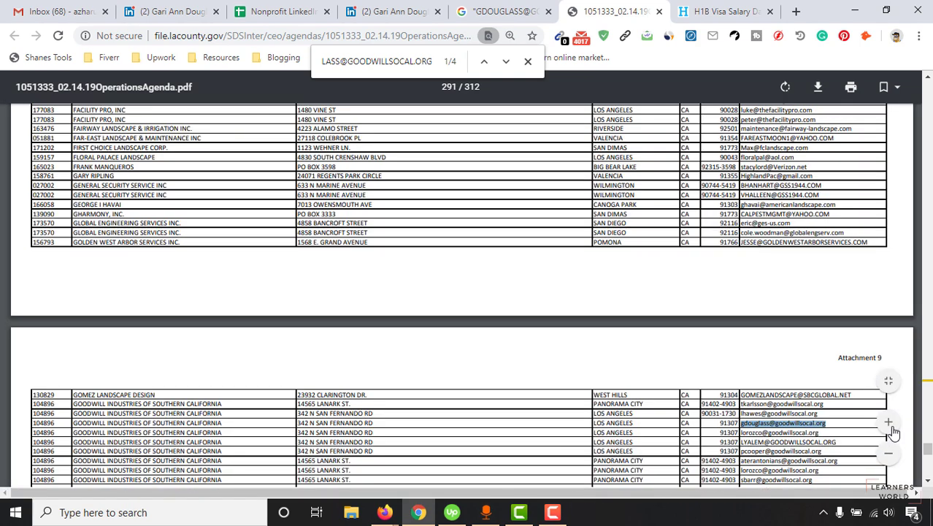
left_click(892, 430)
scroll(746, 443, "down", 3)
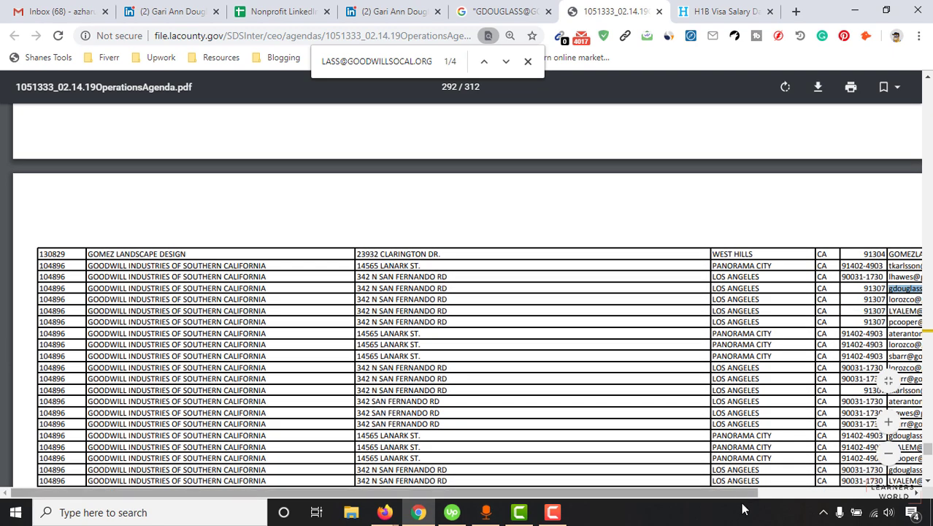
left_click_drag(721, 499, 875, 499)
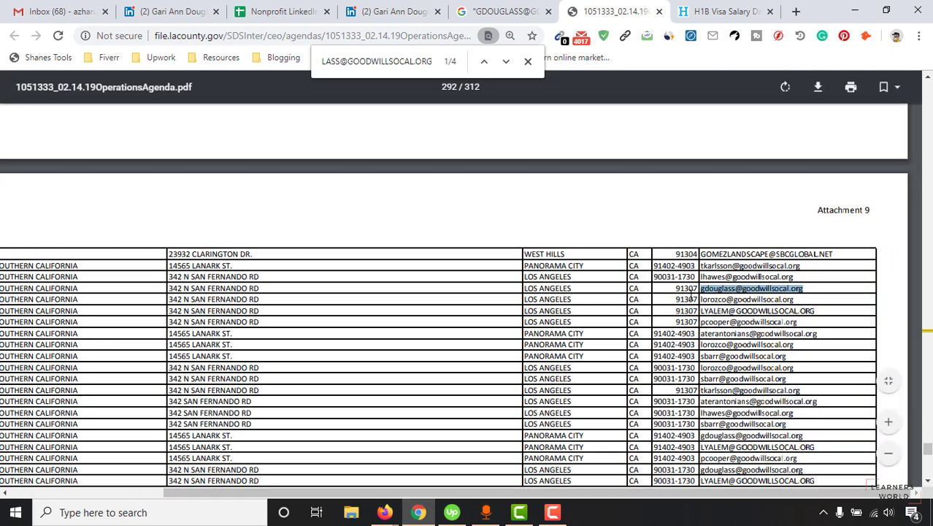
double_click(174, 288)
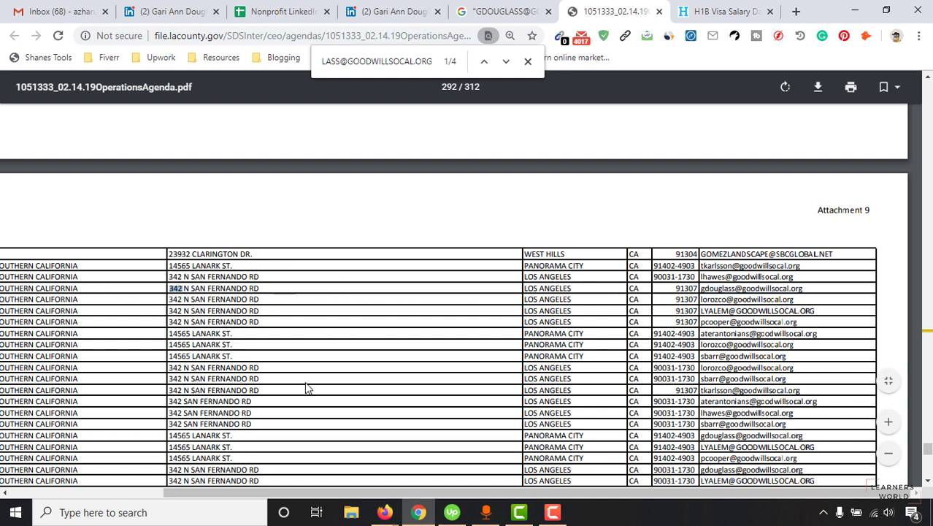
left_click_drag(450, 495, 279, 492)
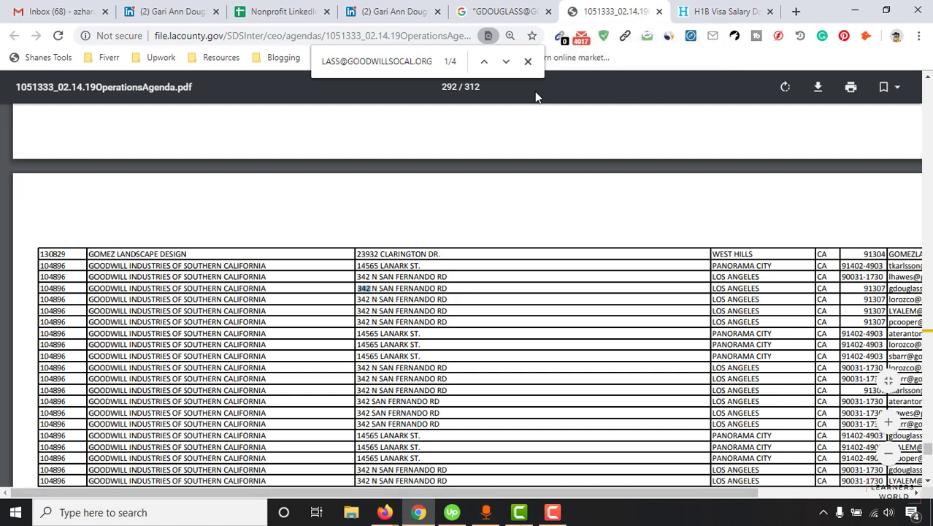
key("Return")
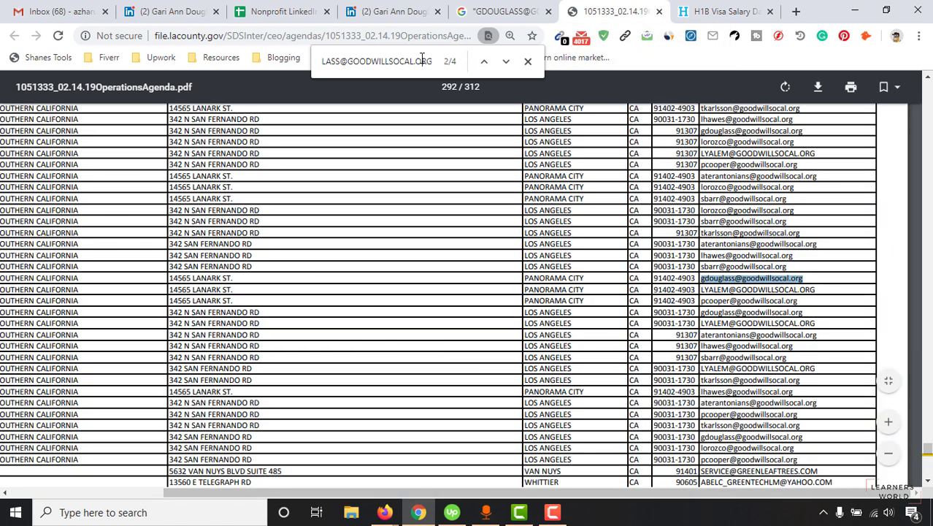
key("Return")
key("Return")
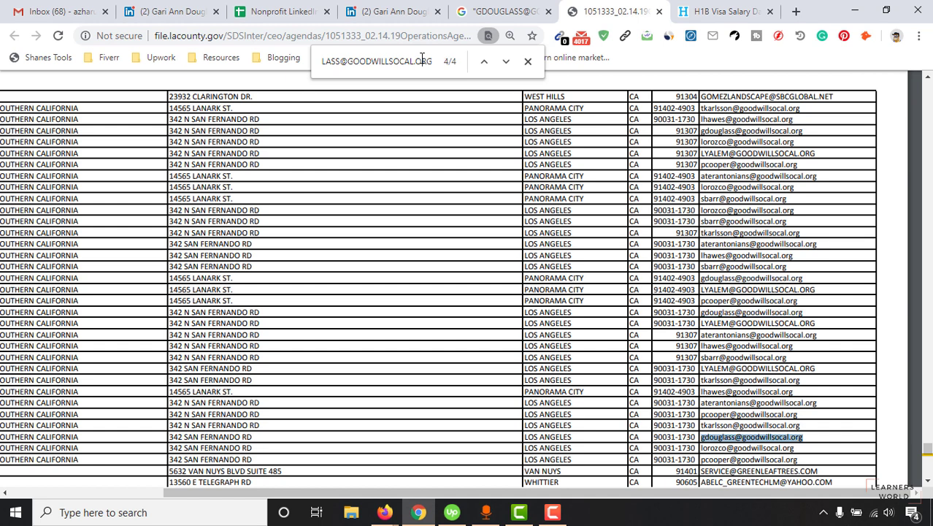
Find the email on the H1B record and copy the contact's telephone number.
left_click(659, 11)
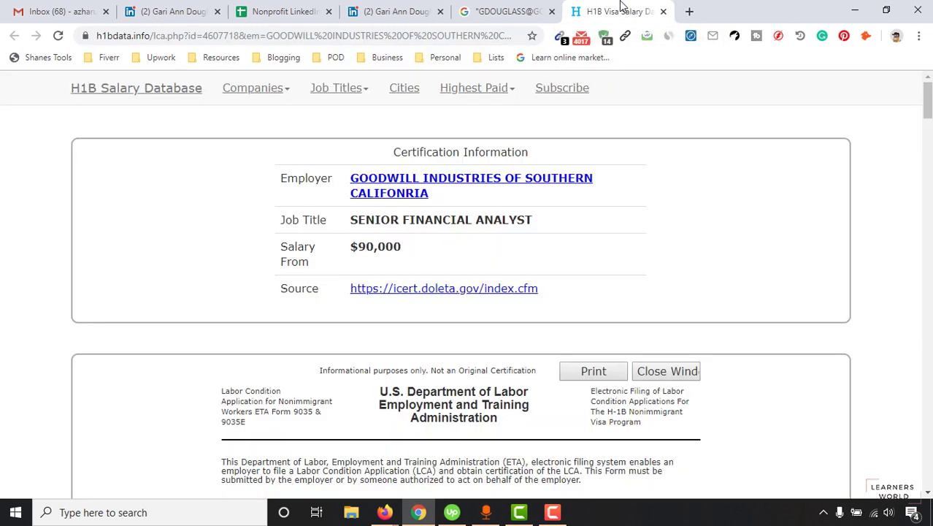
key("ctrl+f")
key("ctrl+v")
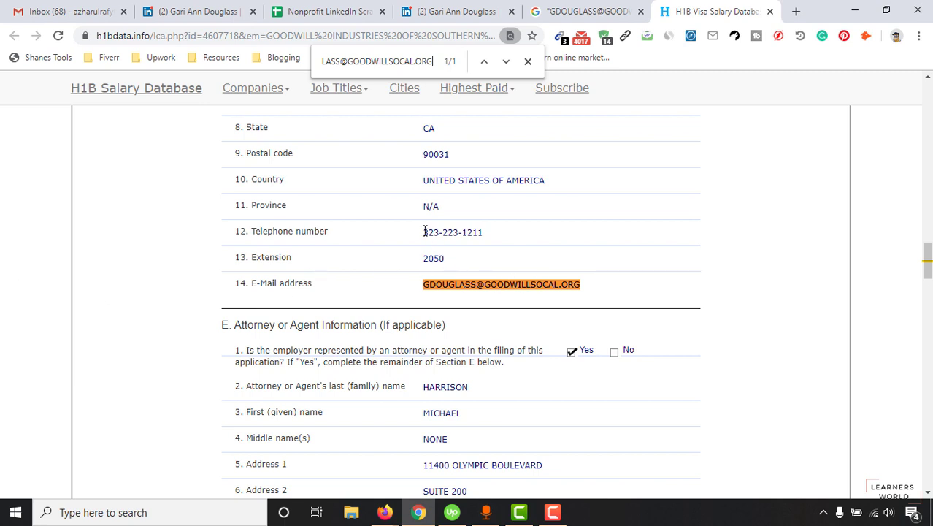
scroll(441, 321, "up", 1)
scroll(415, 314, "up", 1)
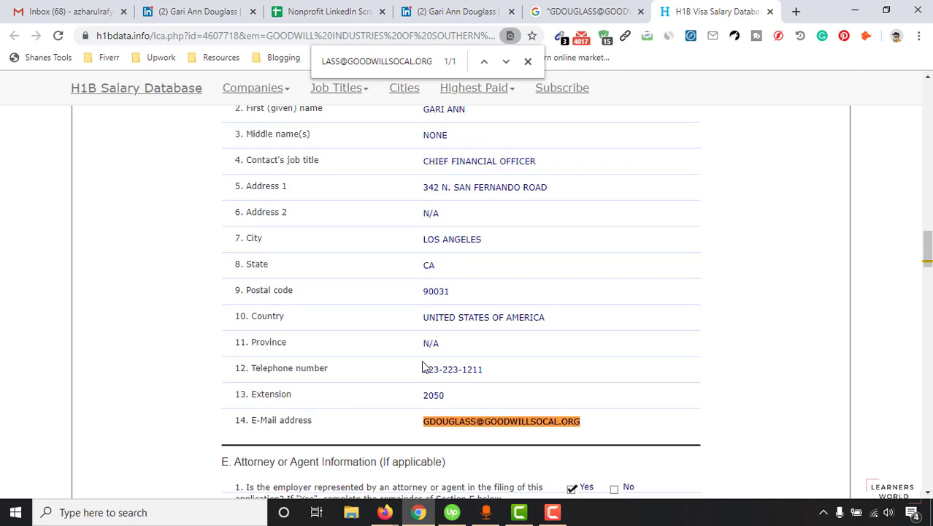
left_click_drag(423, 369, 484, 369)
right_click(467, 369)
left_click(514, 253)
Paste that telephone into direct phone Q146, then delete it as a duplicate of the company phone.
left_click(193, 11)
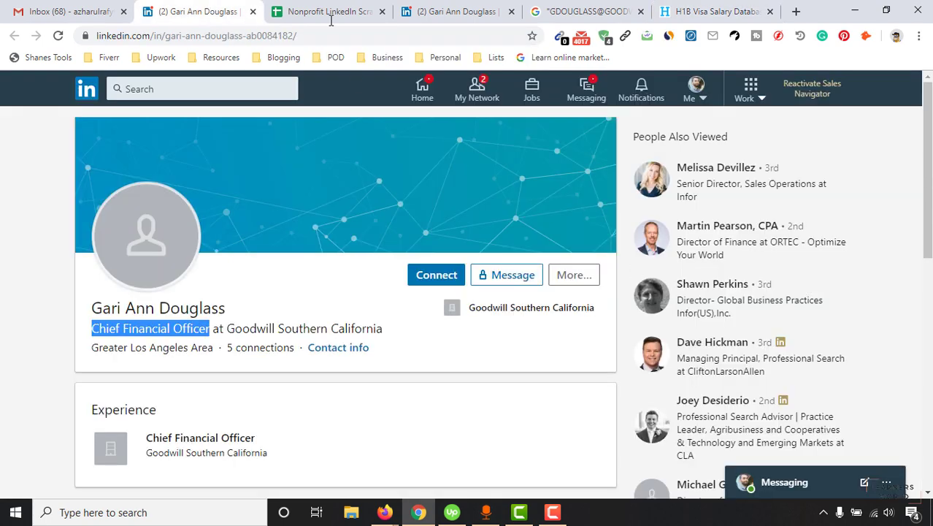
left_click(328, 11)
left_click(656, 281)
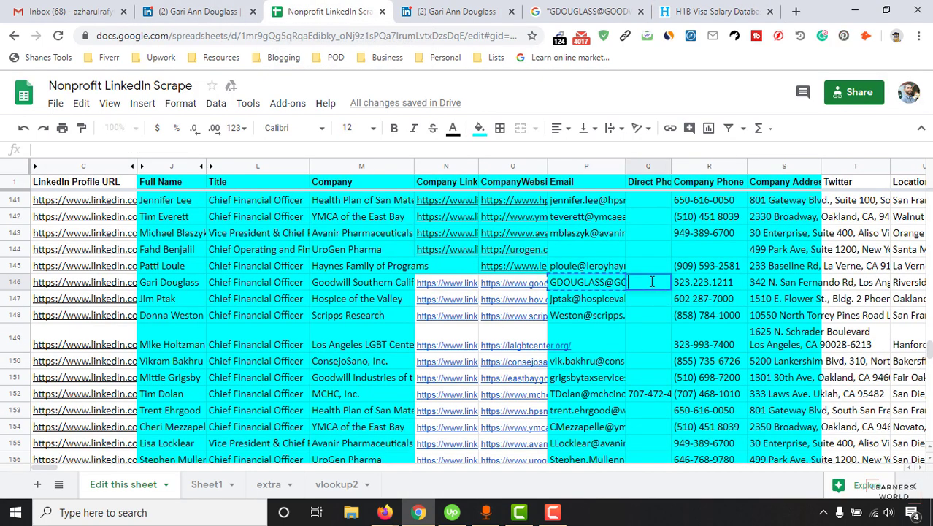
right_click(657, 282)
left_click(694, 143)
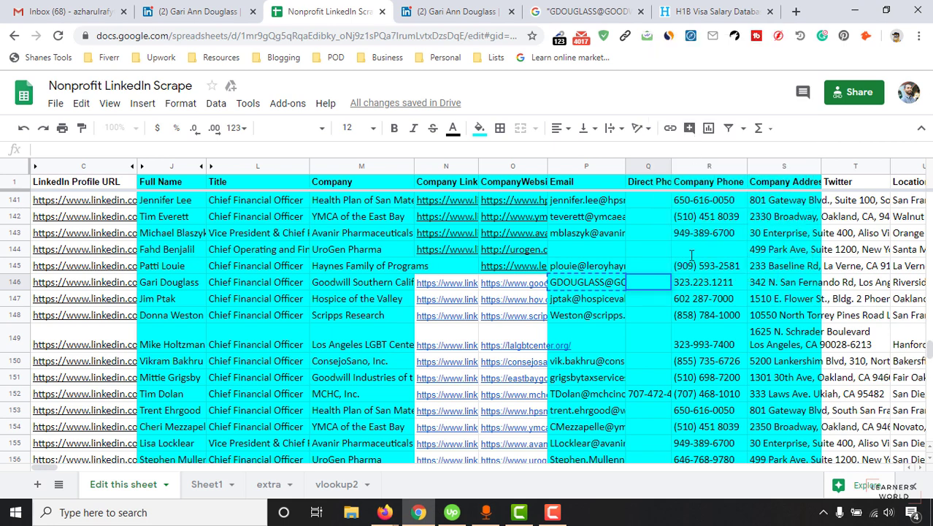
key("Tab")
left_click(644, 285)
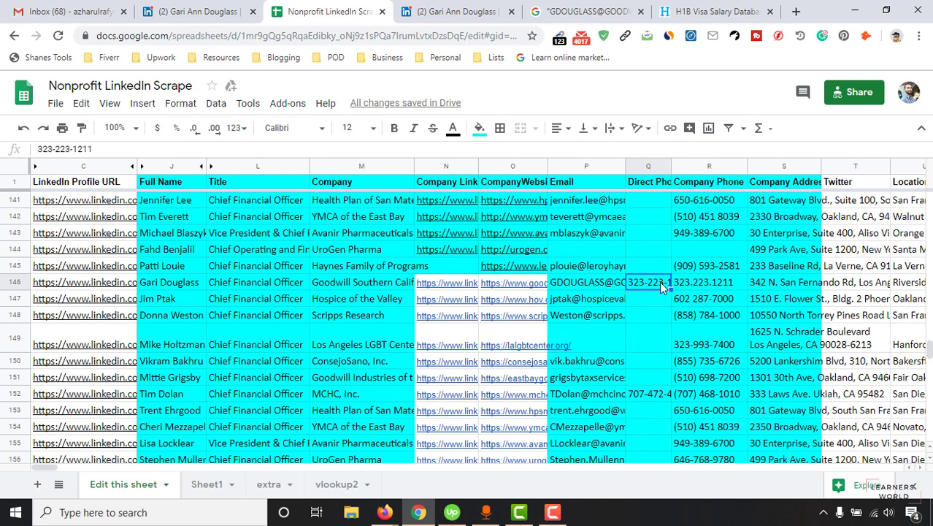
key("Delete")
left_click(650, 270)
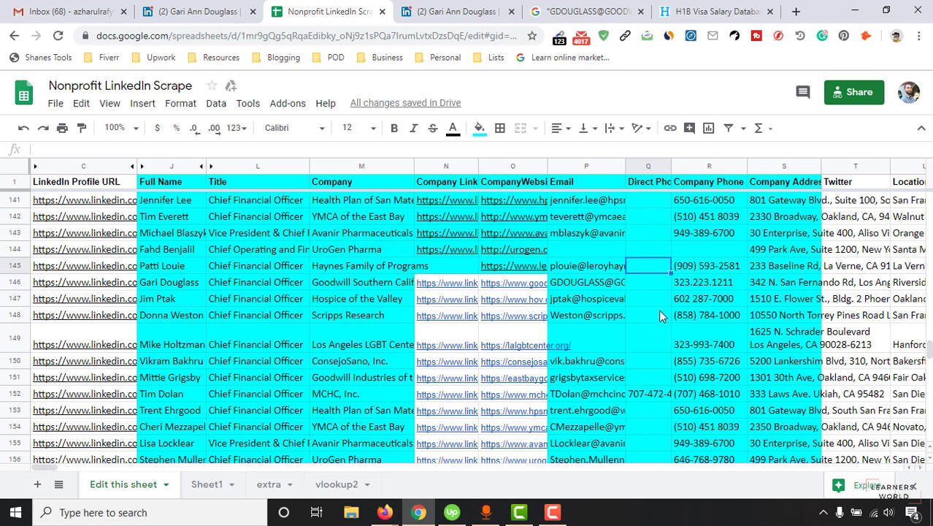
left_click(115, 266)
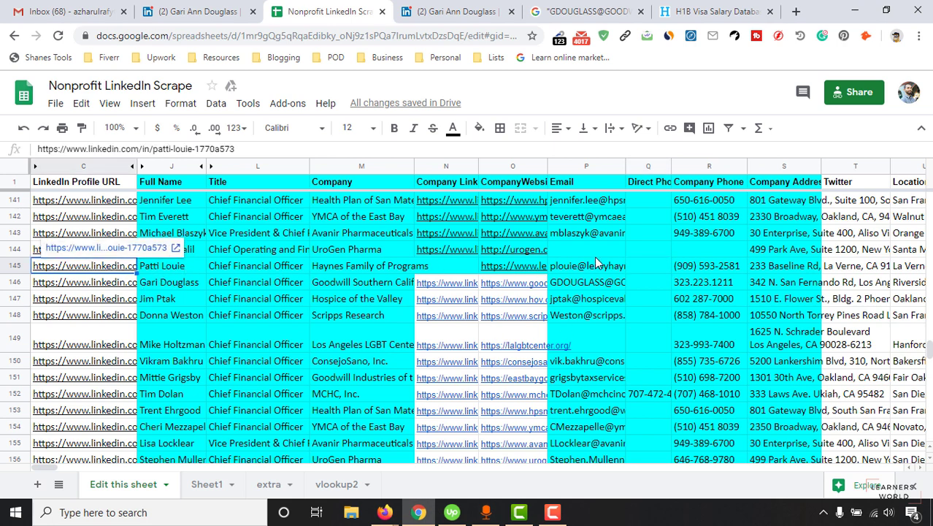
left_click(252, 267)
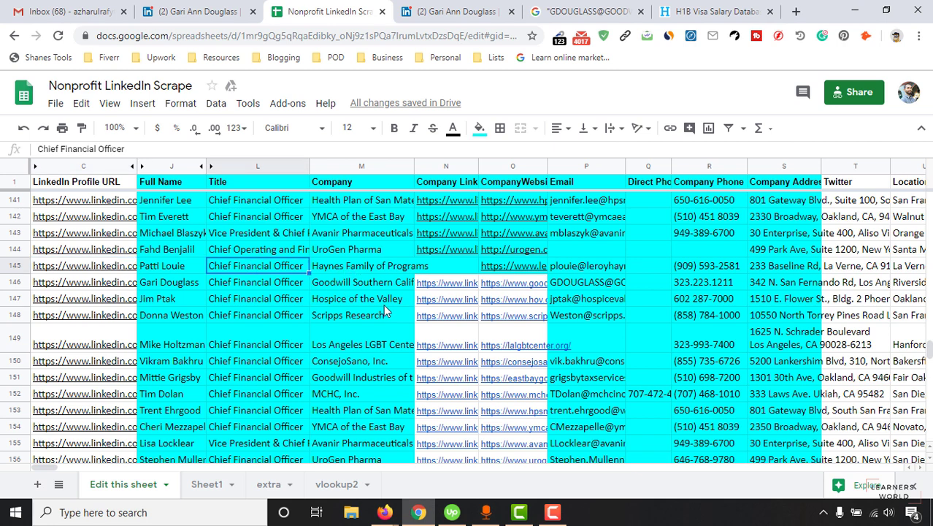
left_click(363, 268)
left_click(100, 268)
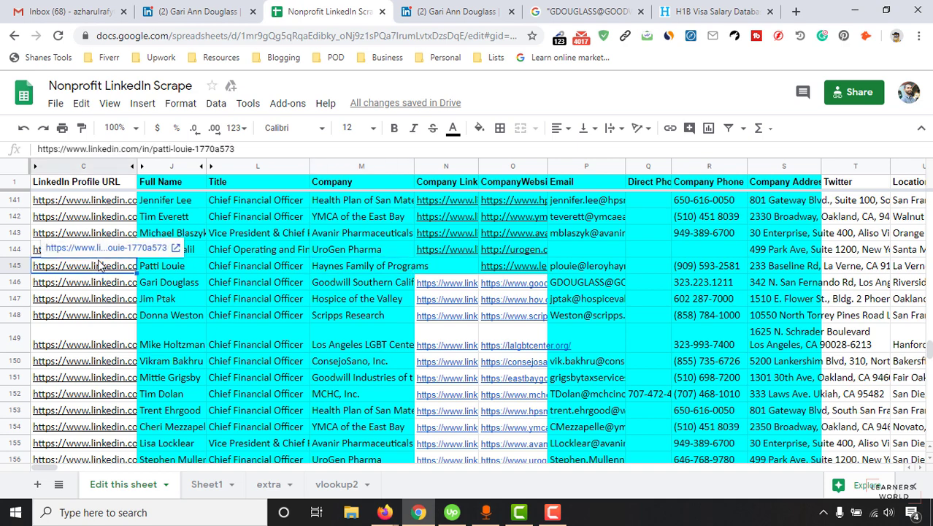
left_click(193, 248)
left_click(544, 12)
left_click(548, 12)
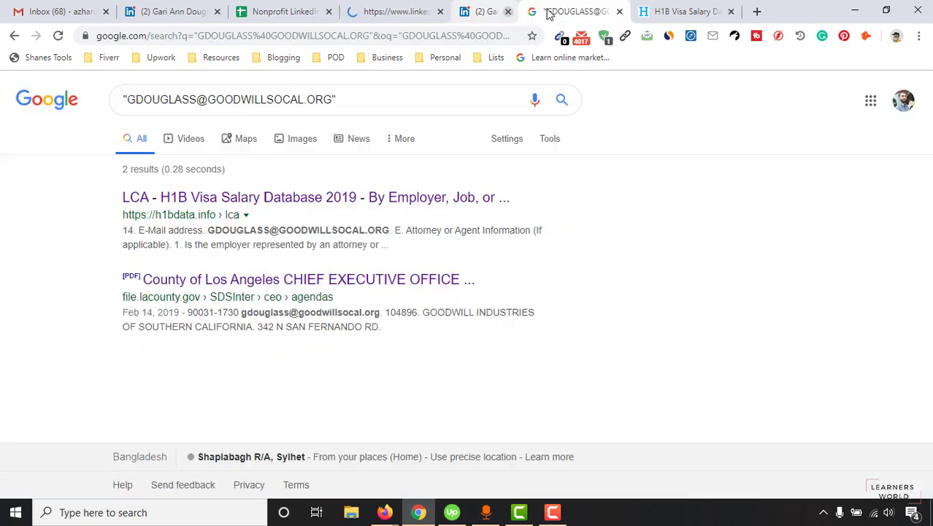
left_click(547, 11)
left_click(548, 11)
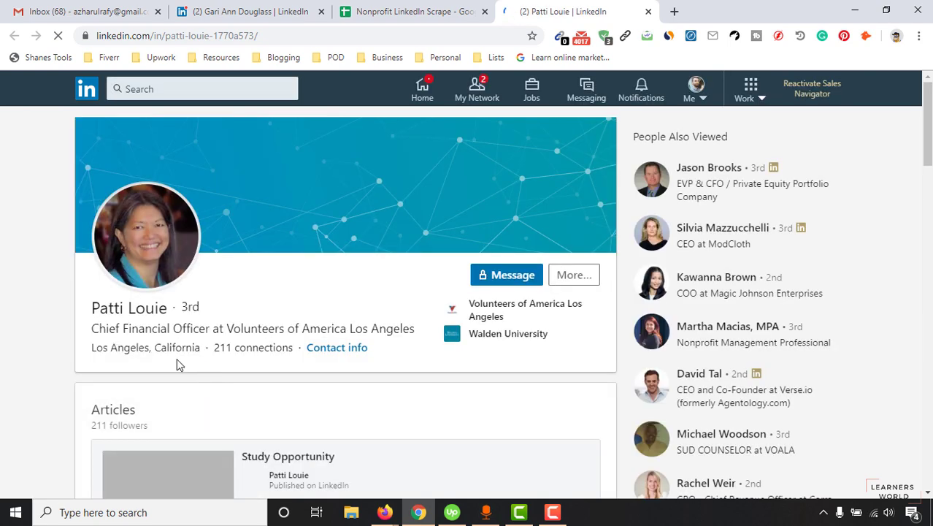
left_click(395, 11)
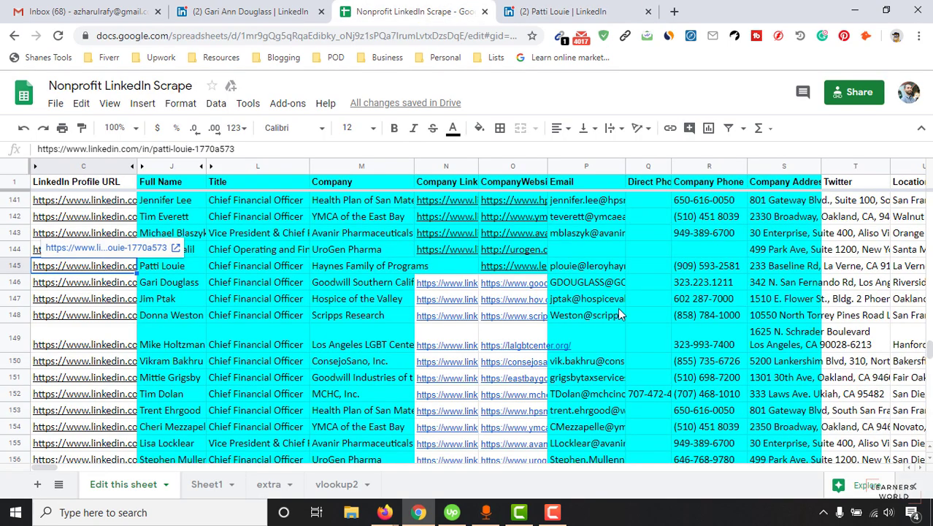
left_click(196, 268)
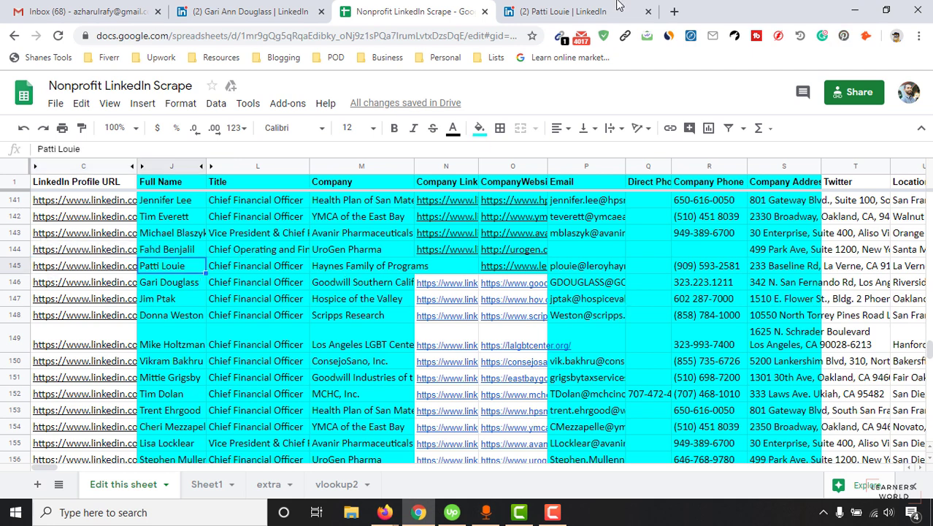
key("ctrl+Tab")
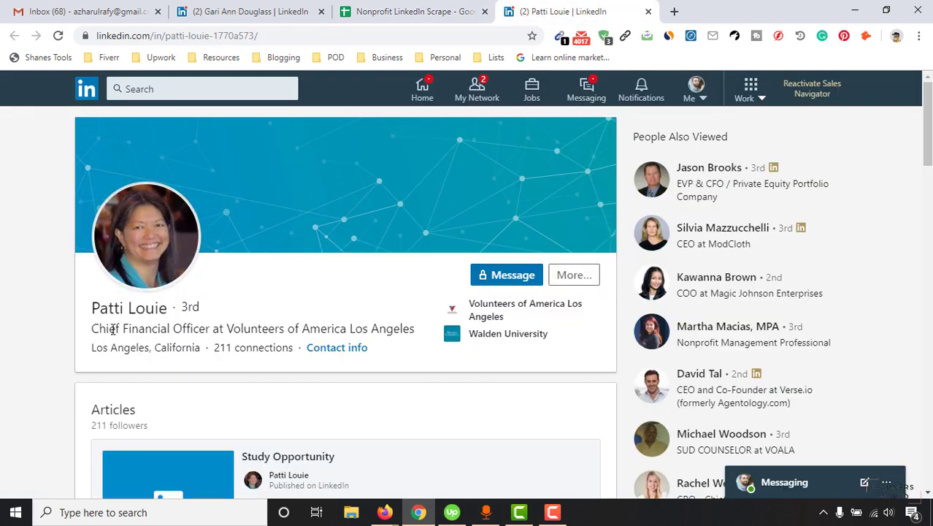
triple_click(109, 310)
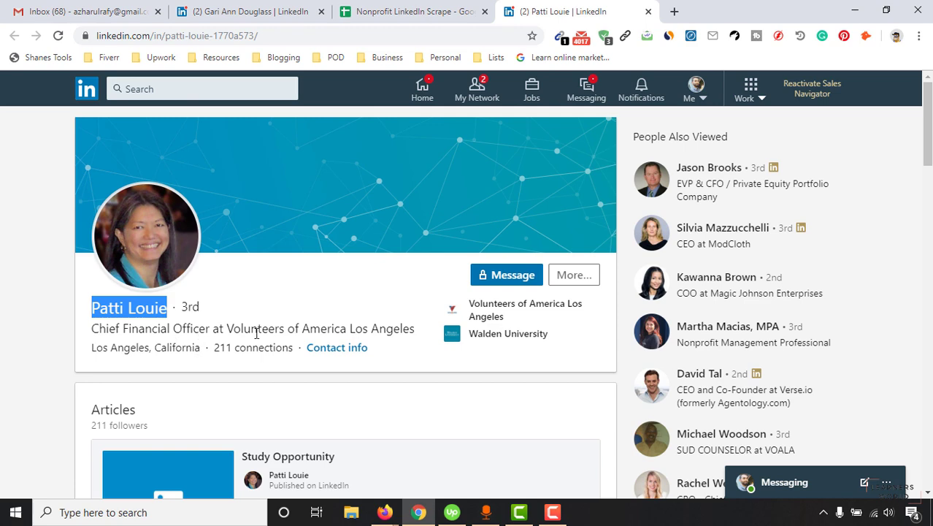
scroll(59, 361, "down", 1)
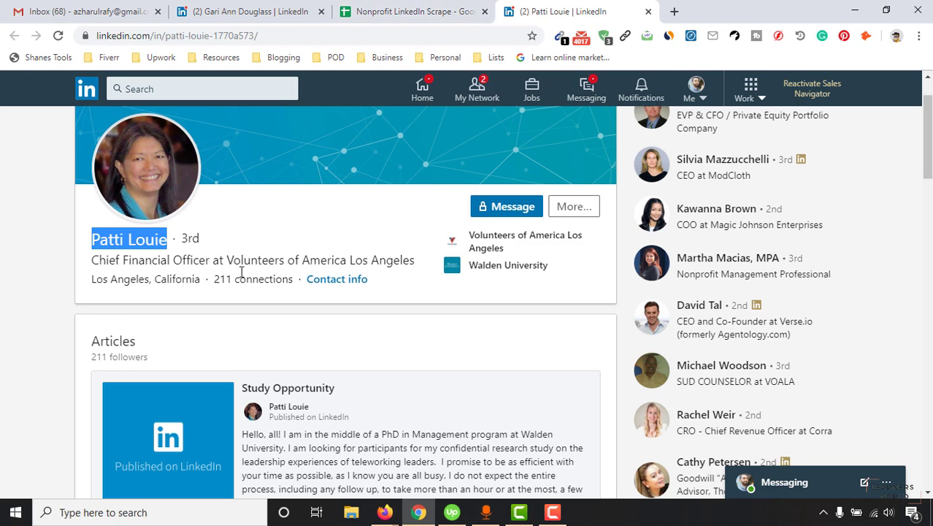
left_click_drag(111, 264, 209, 261)
key("ctrl+shift+Tab")
key("Tab")
key("Tab")
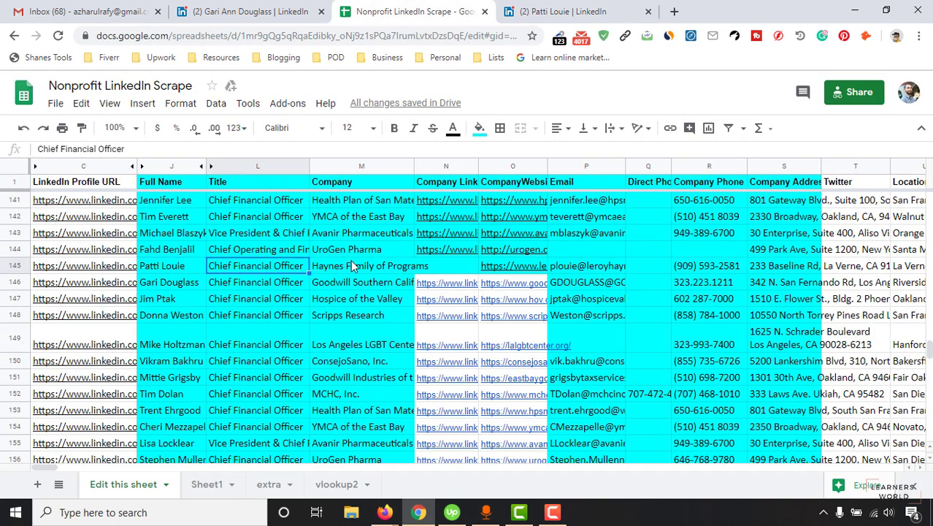
key("ctrl+Tab")
left_click_drag(227, 262, 394, 267)
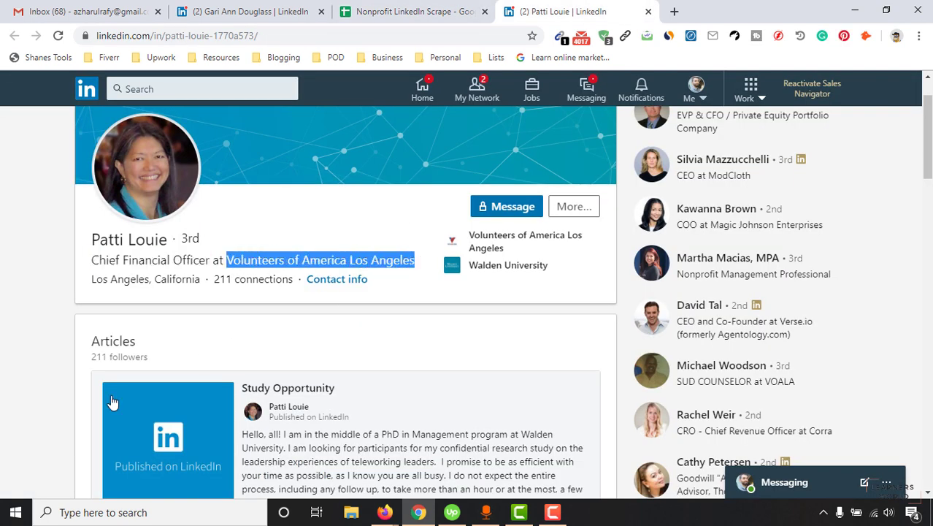
scroll(42, 415, "down", 5)
scroll(39, 379, "down", 1)
scroll(39, 379, "down", 1)
scroll(202, 293, "up", 5)
scroll(331, 259, "up", 3)
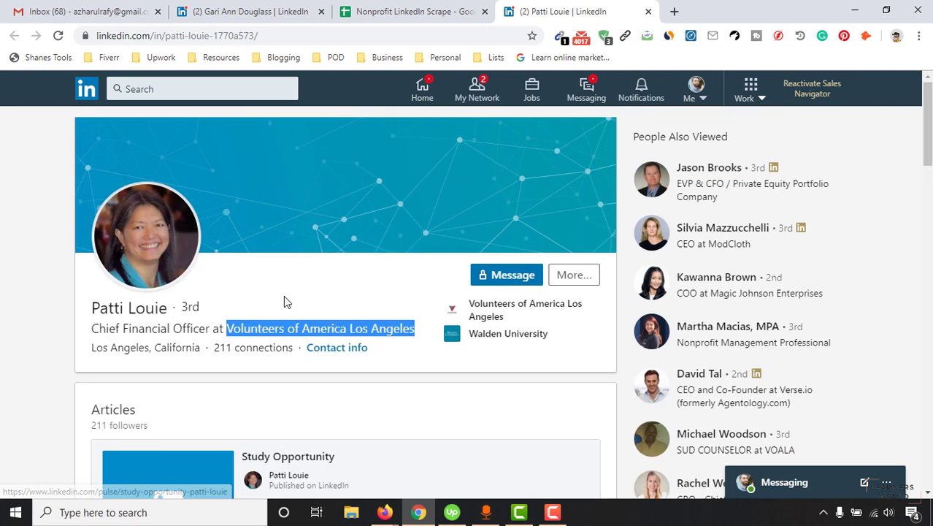
right_click(302, 322)
left_click(322, 327)
right_click(322, 327)
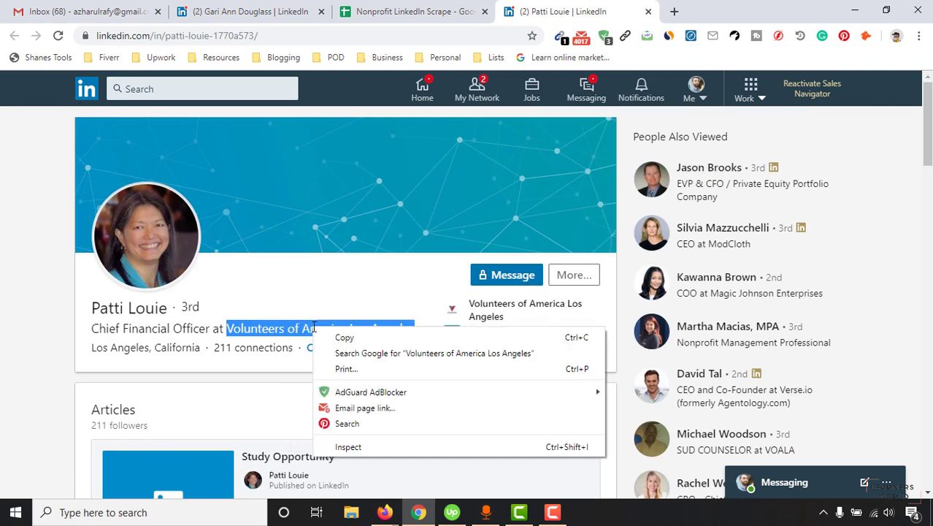
left_click(346, 333)
key("ctrl+shift+Tab")
key("ctrl+shift+Tab")
key("ctrl+Tab")
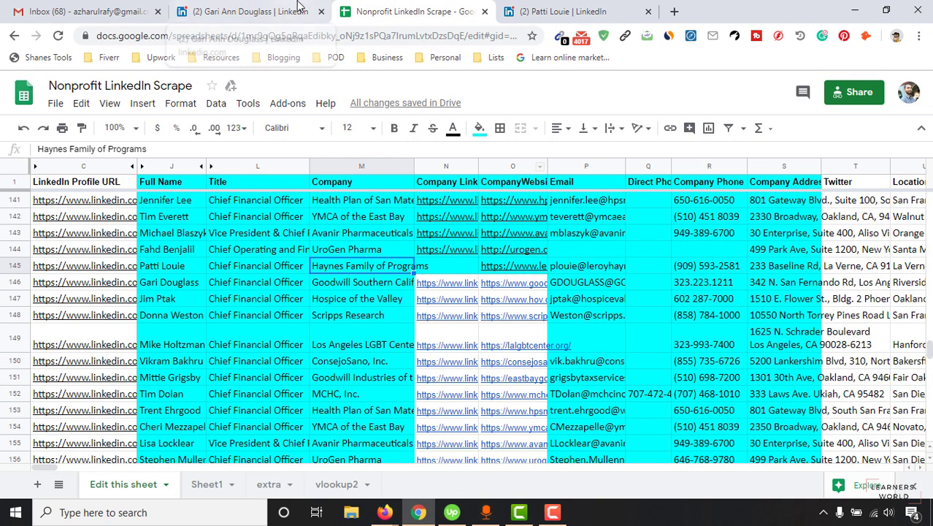
left_click(321, 11)
left_click(442, 268)
left_click(379, 270)
double_click(372, 266)
key("ctrl+a")
right_click(389, 264)
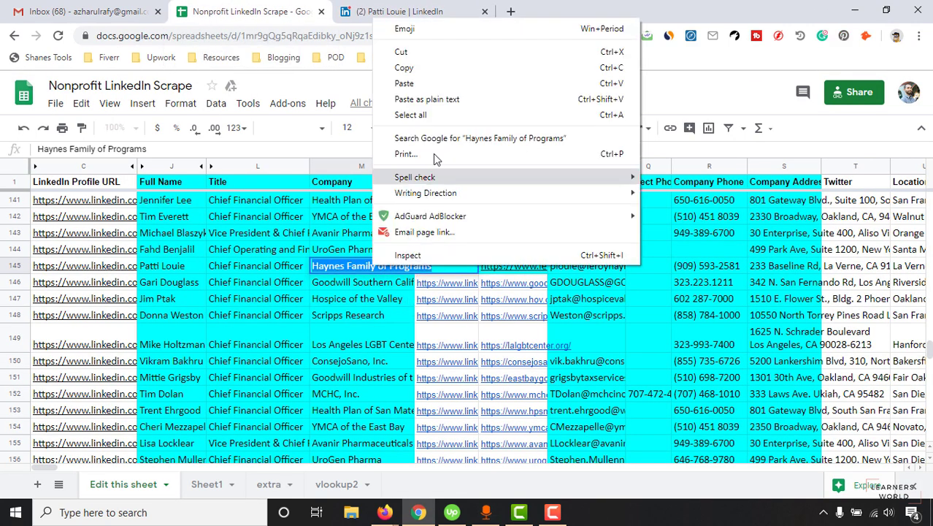
left_click(442, 85)
left_click(374, 322)
left_click(444, 265)
Copy the web address of the Volunteers of America Los Angeles LinkedIn company page.
left_click(420, 6)
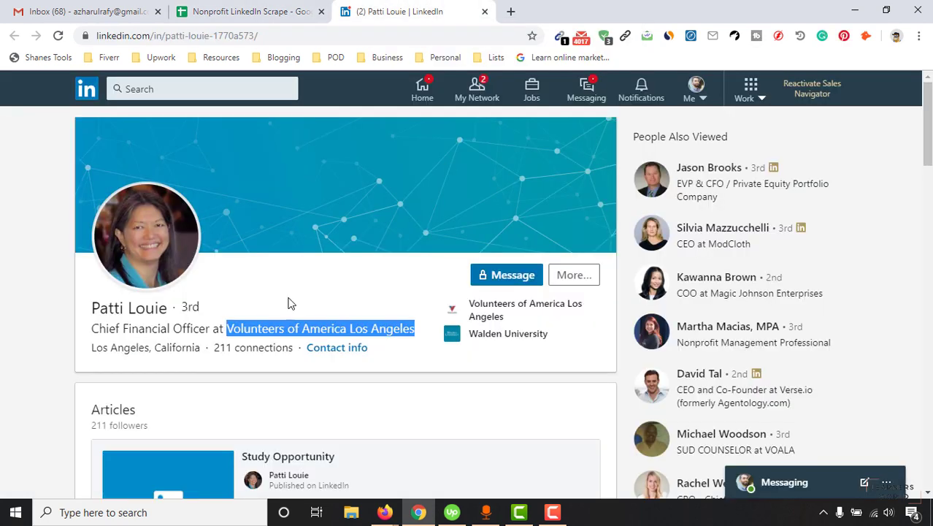
scroll(34, 352, "down", 6)
scroll(78, 319, "down", 1)
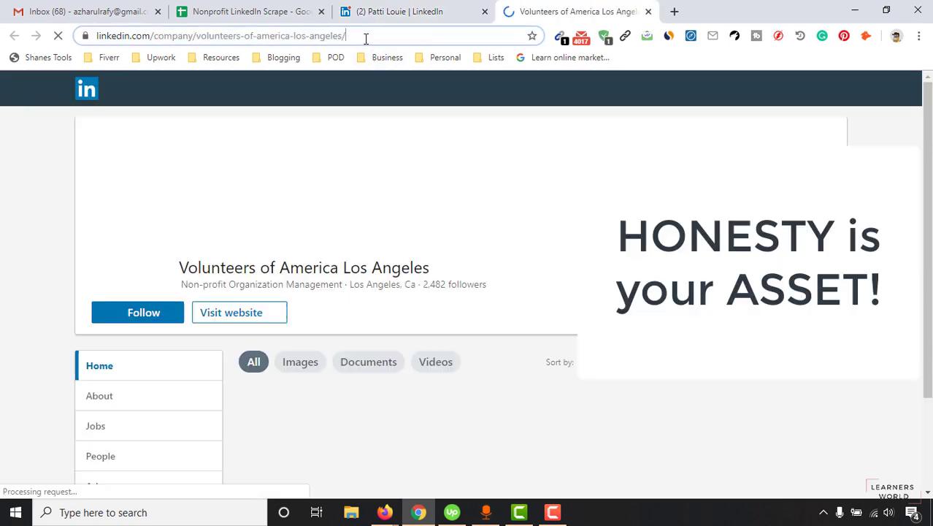
left_click(365, 36)
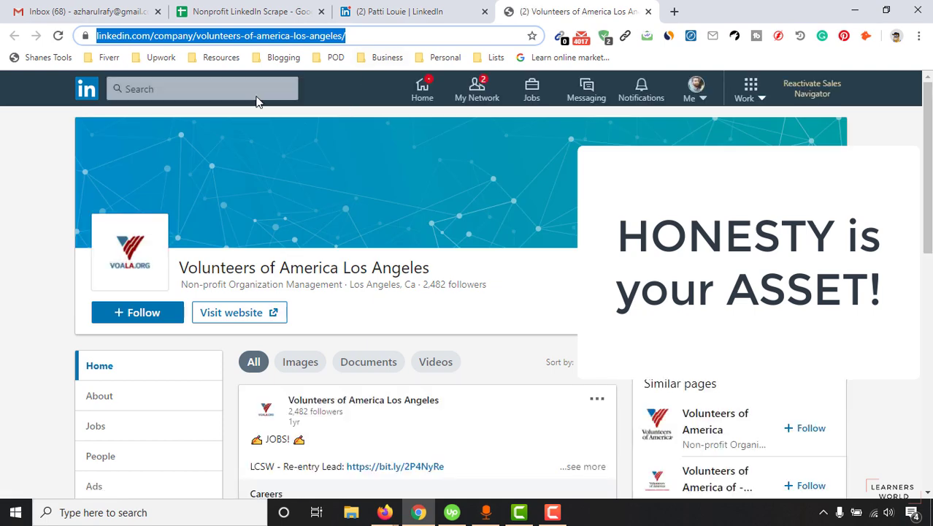
right_click(257, 38)
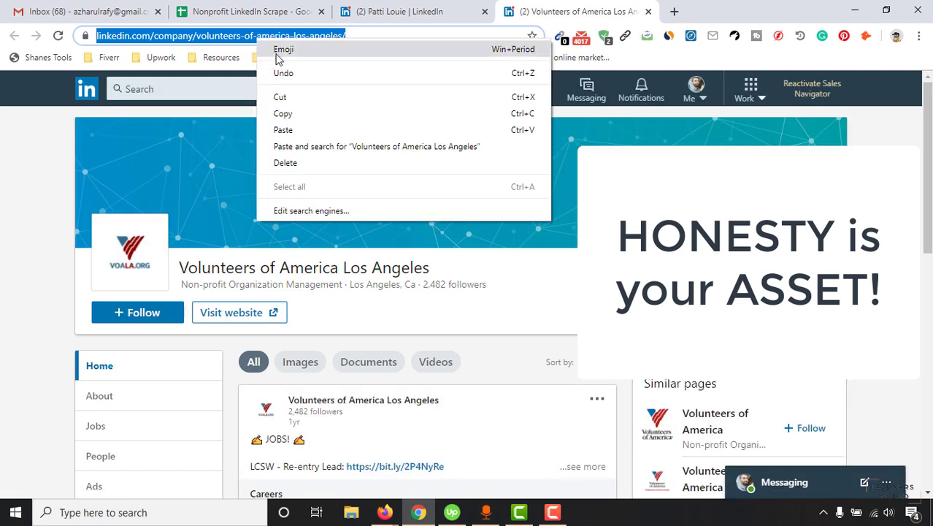
left_click(282, 113)
left_click(262, 21)
Put linkedin.com/company/volunteers-of-america-los-angeles/ into row 145's Company Link cell.
double_click(455, 266)
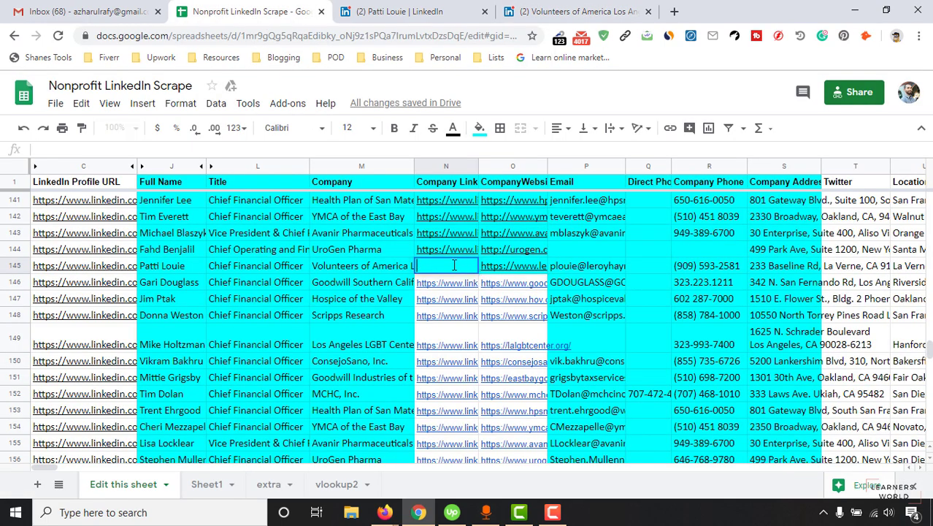
right_click(484, 312)
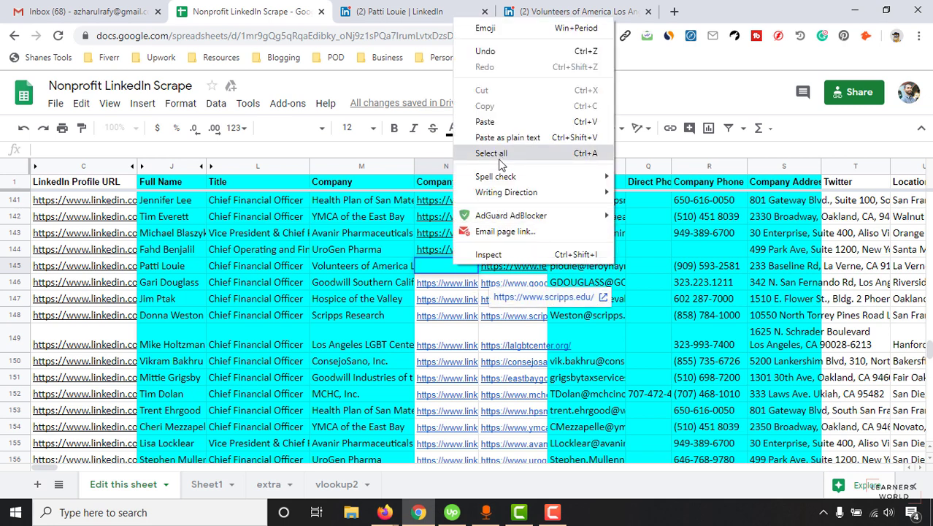
left_click(501, 124)
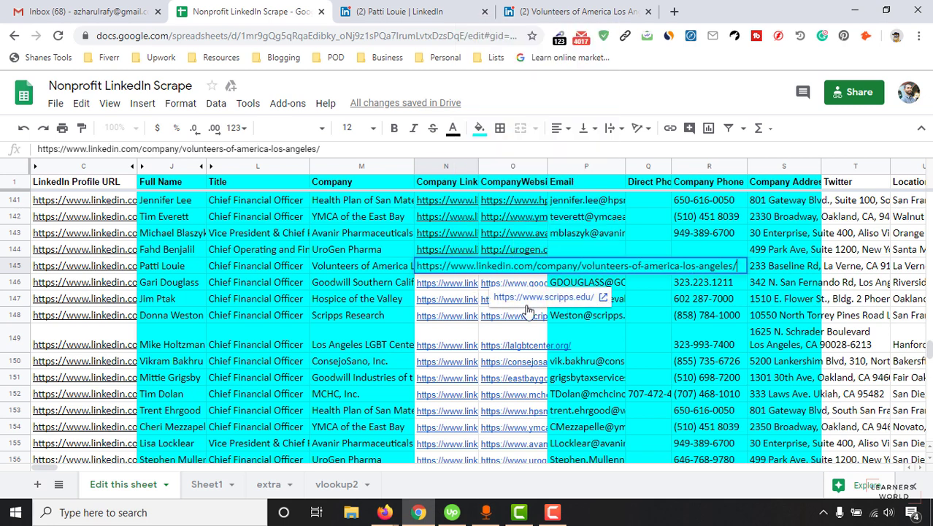
left_click(349, 269)
left_click(431, 272)
key("Delete")
key("ctrl+v")
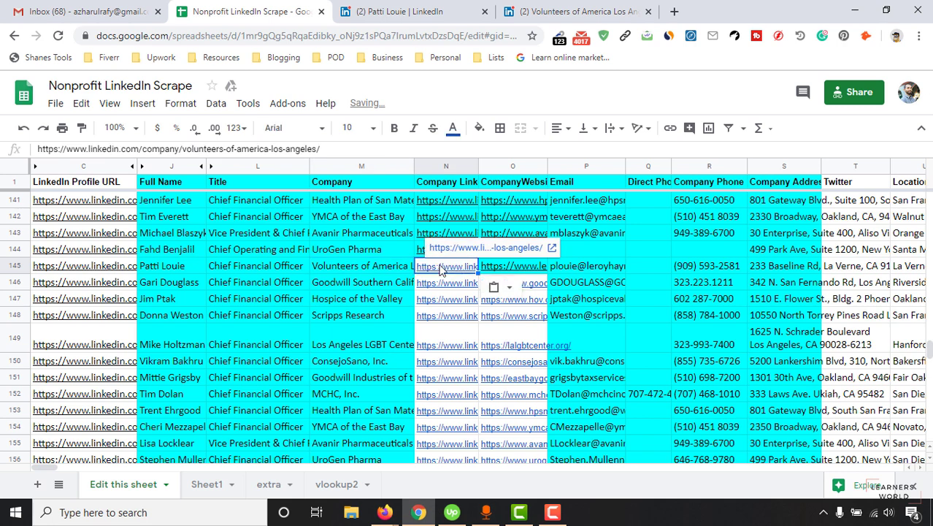
left_click(387, 271)
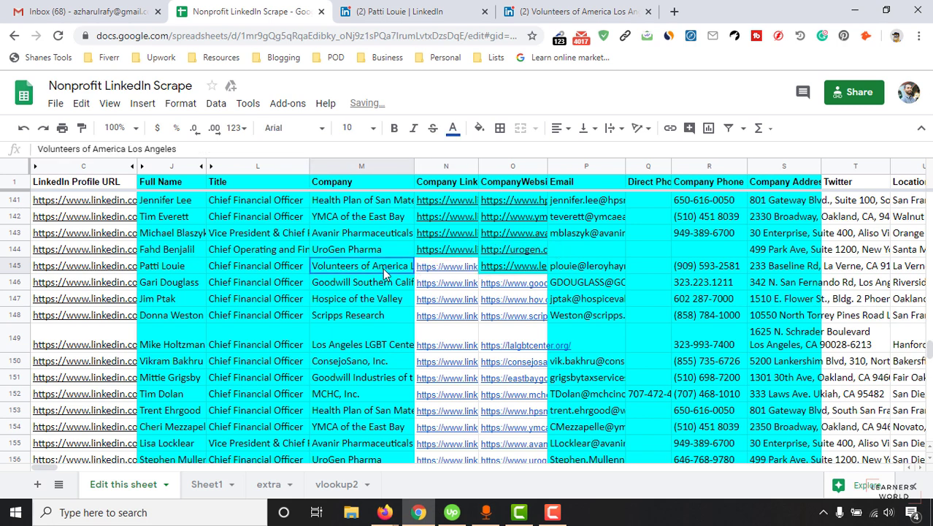
left_click(506, 268)
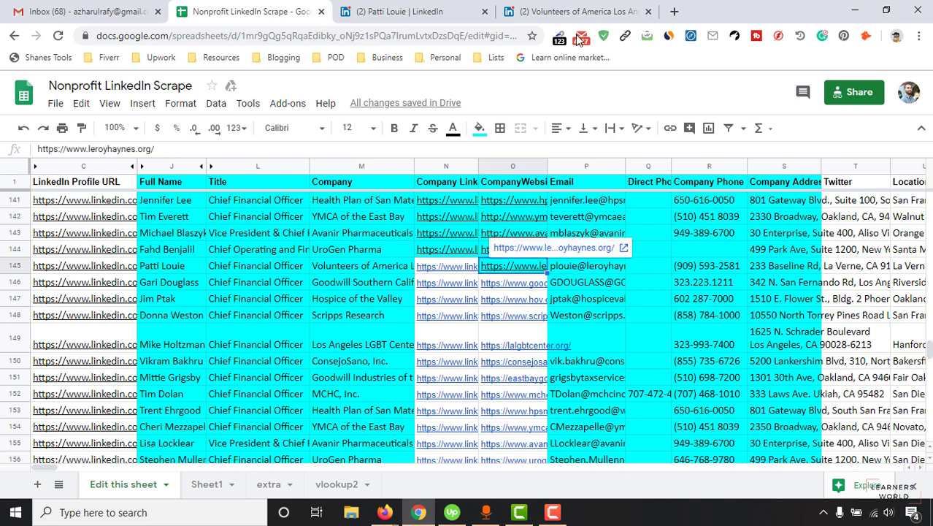
left_click(577, 11)
scroll(593, 196, "down", 2)
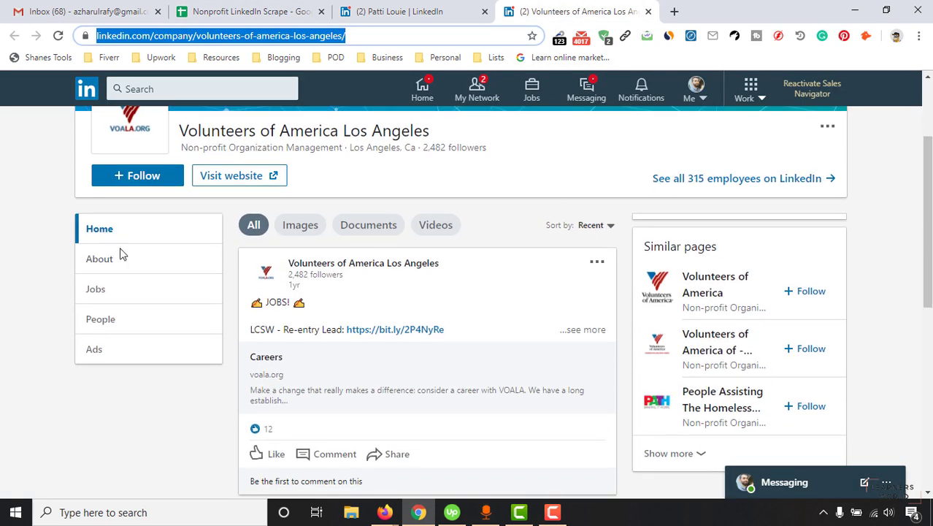
left_click(239, 10)
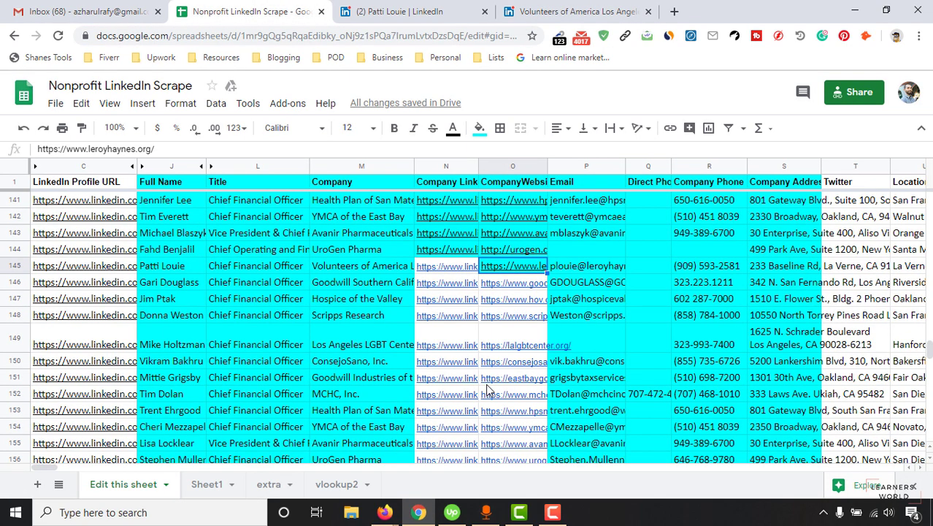
scroll(488, 389, "down", 2)
scroll(602, 308, "up", 3)
Compare row 145's email and website with the Volunteers of America page and voala.org.
left_click(569, 305)
left_click(541, 304)
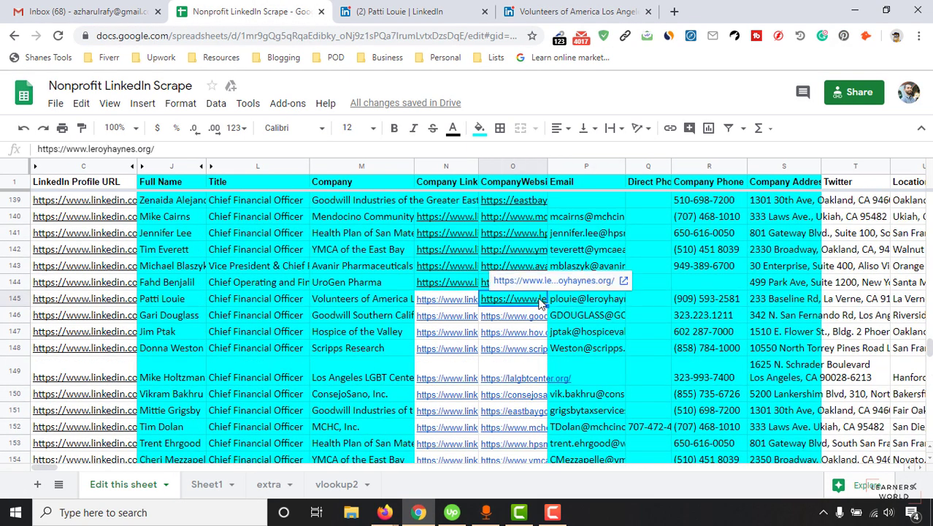
left_click(577, 11)
scroll(7, 380, "down", 4)
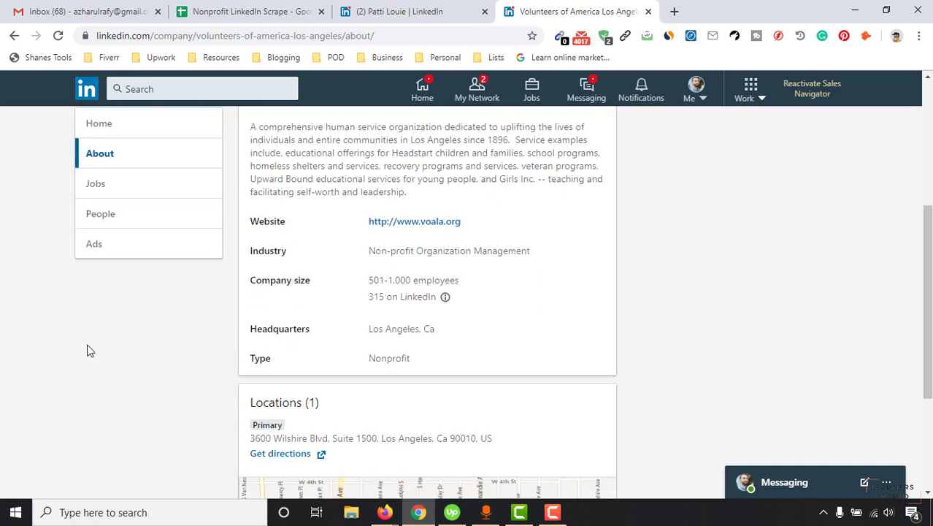
left_click(210, 9)
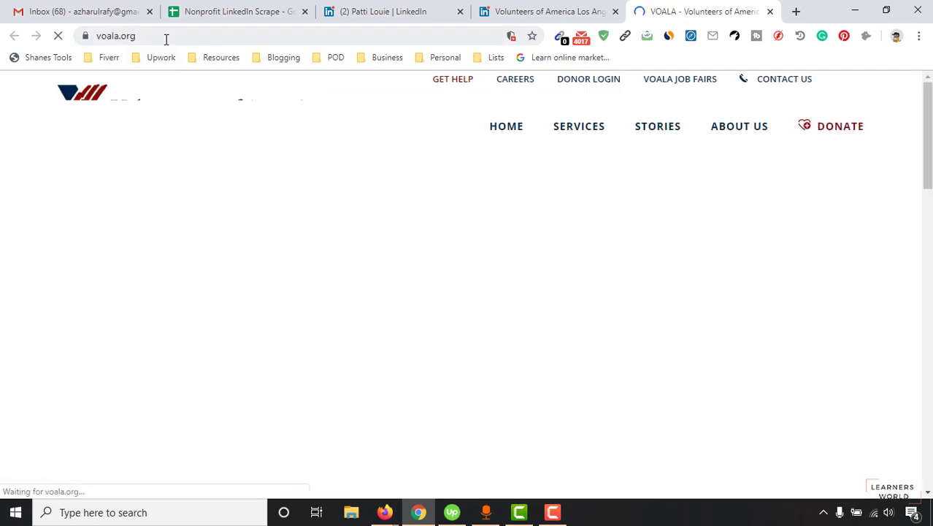
left_click(167, 38)
left_click(219, 12)
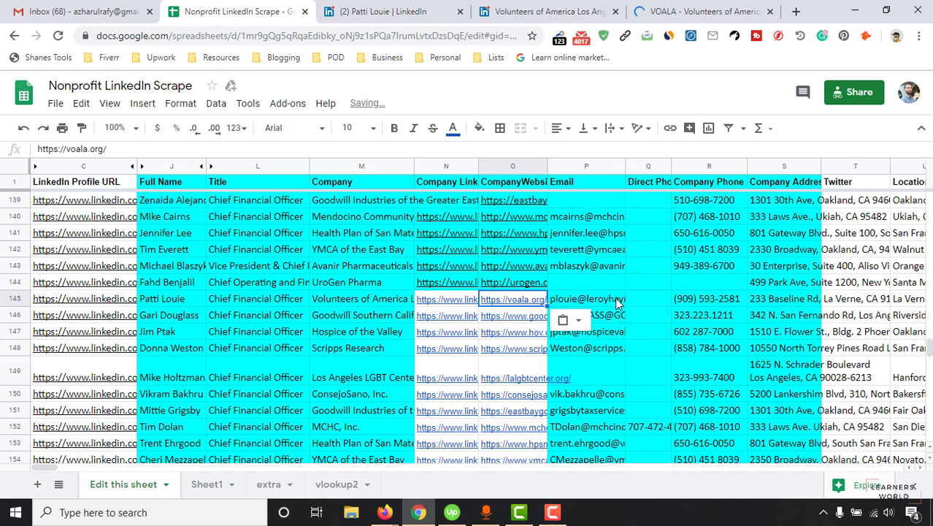
Review the headquarters details on the Volunteers of America LinkedIn About page.
left_click(565, 18)
key("ctrl+Tab")
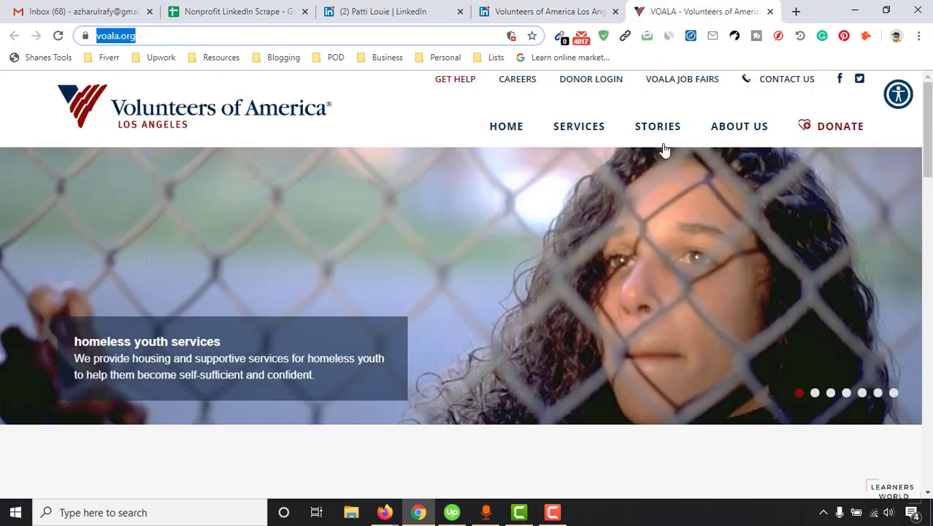
left_click(575, 17)
scroll(484, 282, "down", 3)
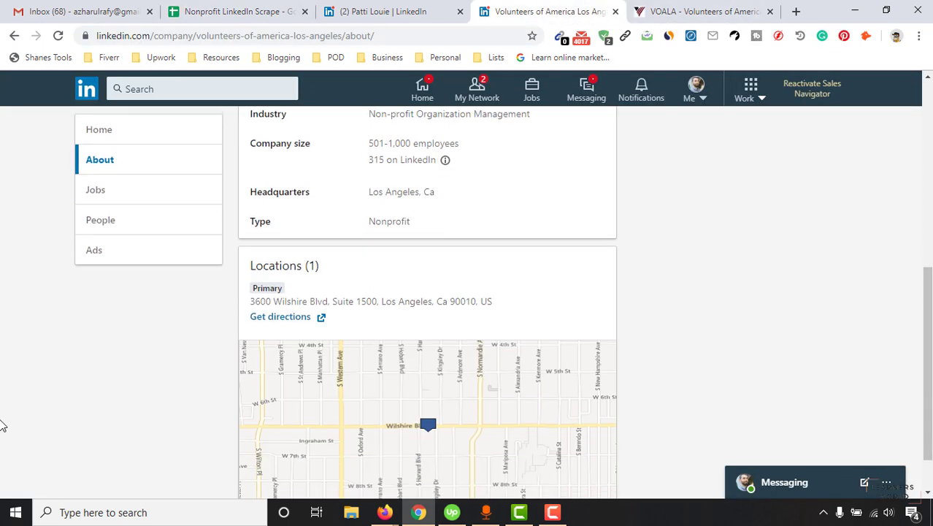
left_click_drag(372, 192, 409, 225)
left_click(73, 338)
scroll(2, 355, "down", 1)
scroll(367, 369, "up", 2)
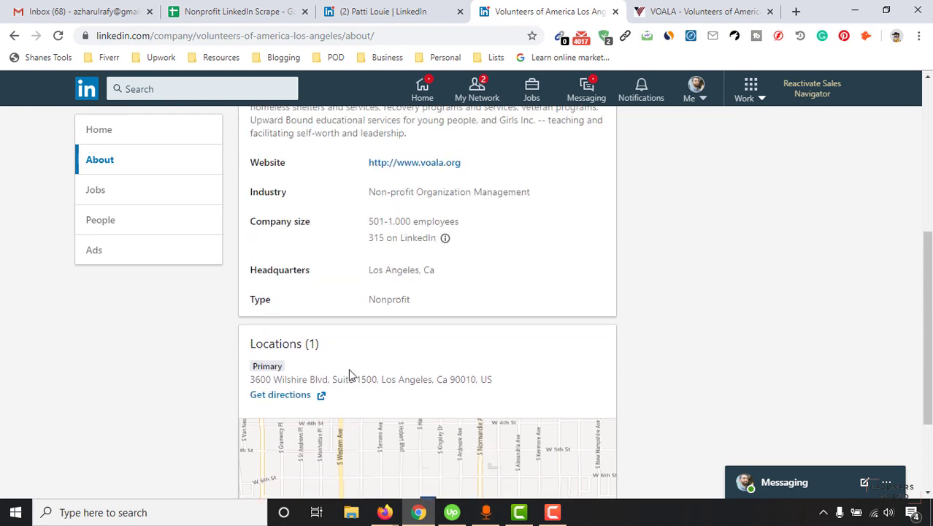
scroll(504, 282, "down", 1)
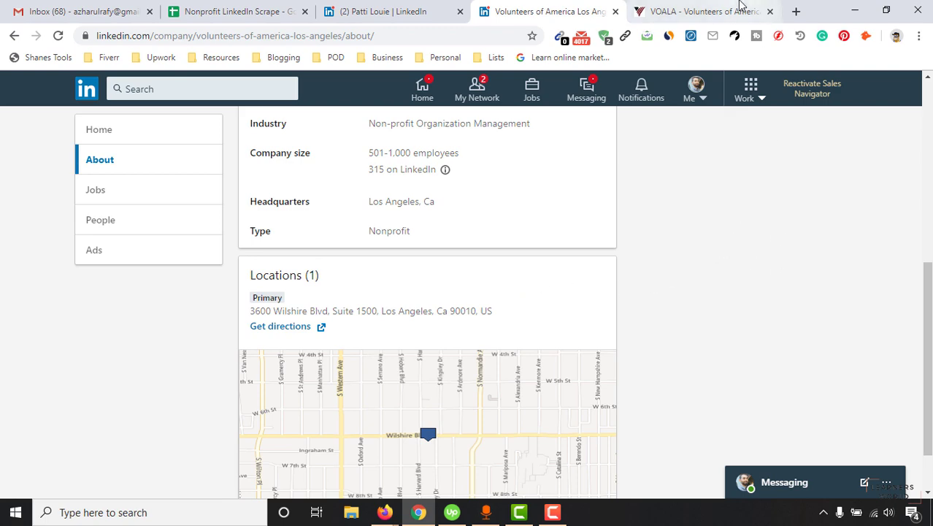
Copy the street address from the voala.org Contact Us page.
left_click(701, 11)
right_click(780, 86)
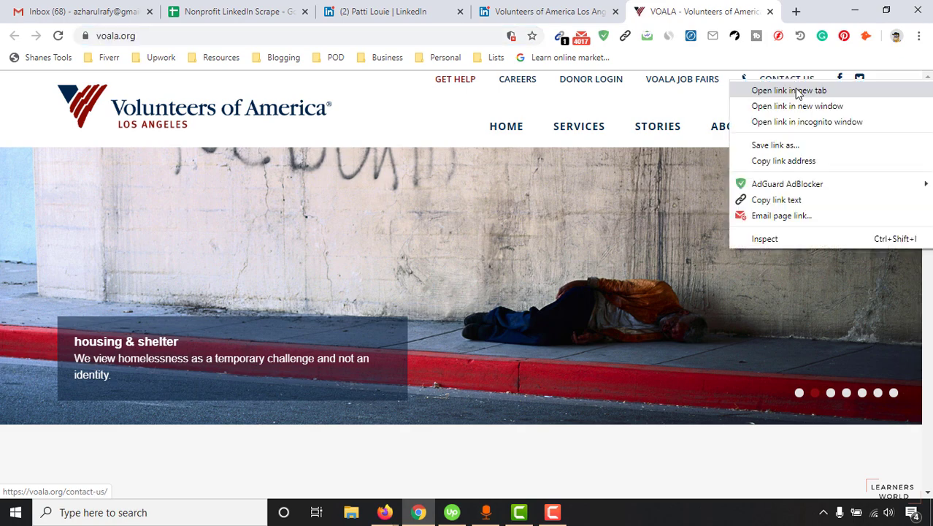
left_click(795, 88)
scroll(314, 405, "down", 10)
scroll(144, 407, "down", 5)
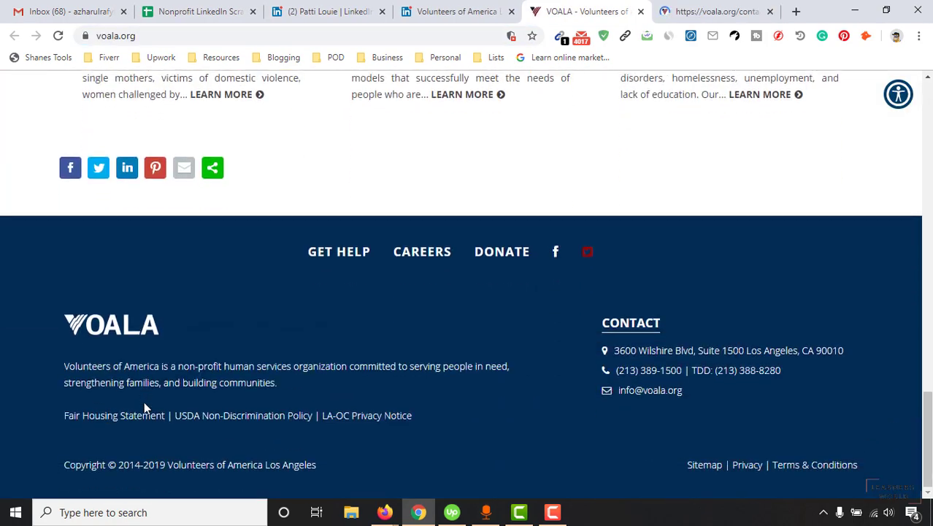
left_click_drag(614, 350, 823, 339)
right_click(823, 338)
left_click(826, 343)
Replace S145's old Baseline Rd address with the 3600 Wilshire Blvd address.
left_click(467, 8)
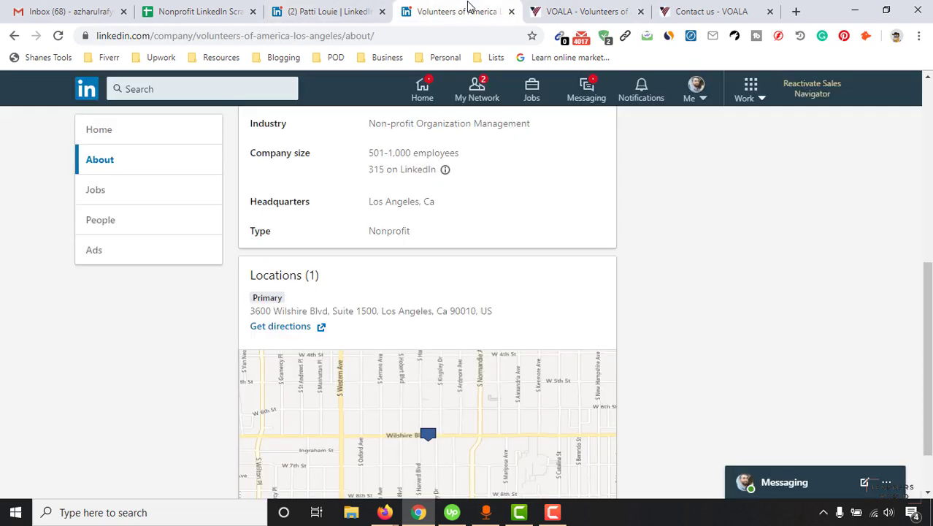
left_click(227, 9)
double_click(767, 298)
key("ctrl+a")
key("ctrl+v")
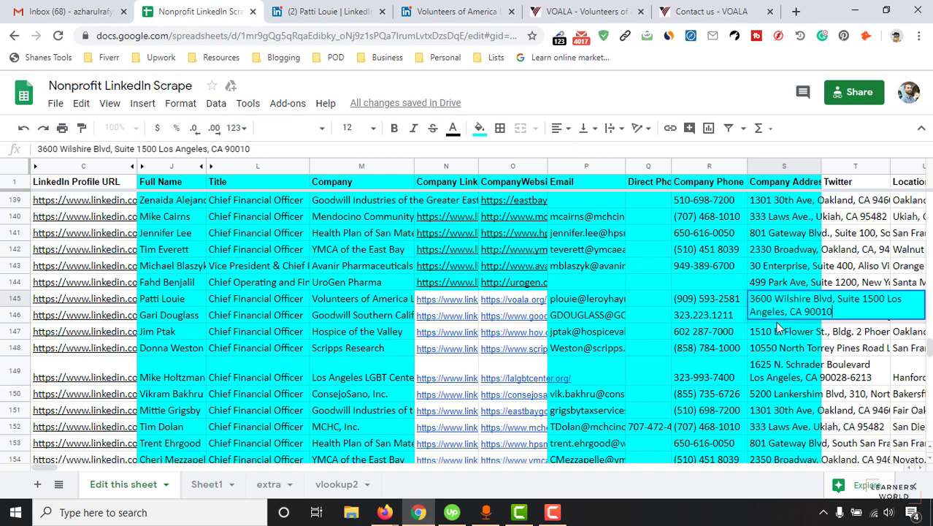
left_click(734, 301)
left_click(716, 11)
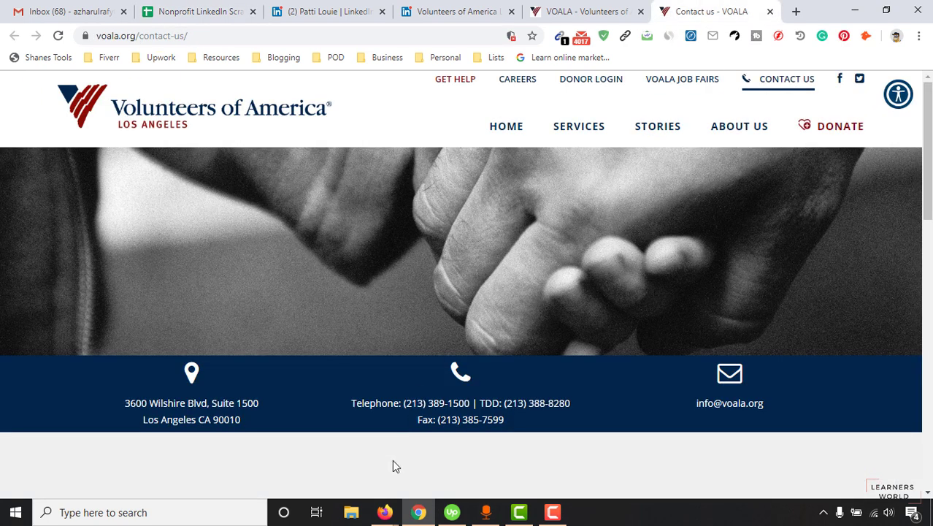
scroll(211, 441, "down", 4)
scroll(438, 409, "up", 3)
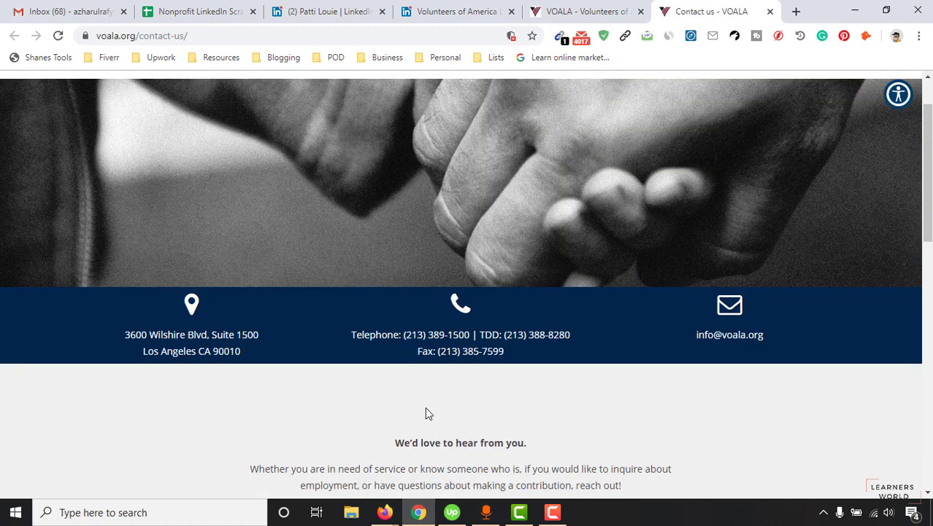
left_click_drag(403, 334, 470, 337)
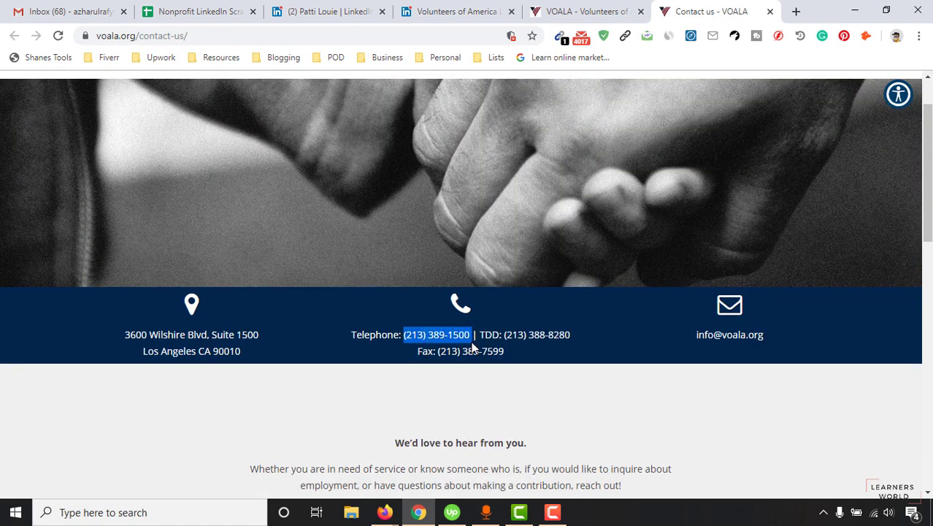
left_click(329, 35)
key("ctrl+v")
key("ctrl+a")
key("ctrl+x")
left_click(198, 11)
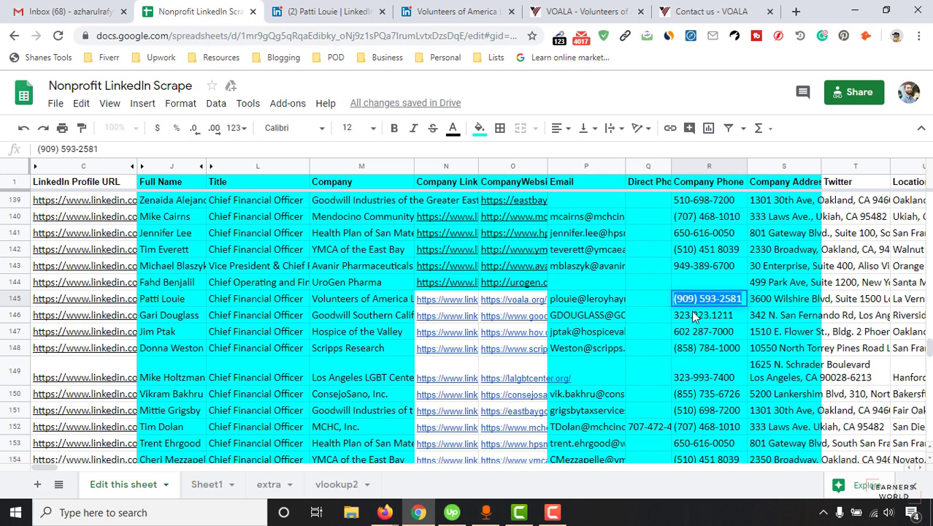
key("ctrl+v")
key("Left")
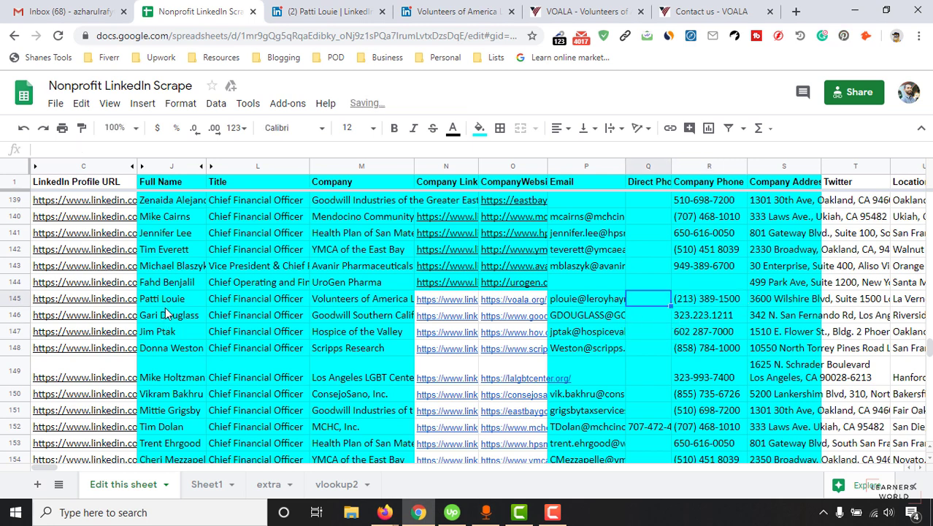
left_click(167, 304)
left_click(443, 20)
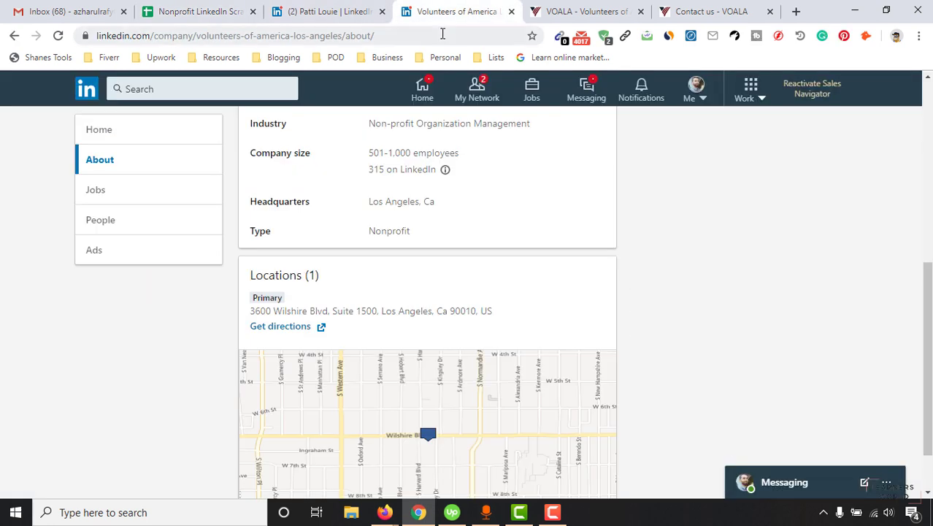
left_click(441, 34)
key("ctrl+v")
type("@")
left_click(244, 8)
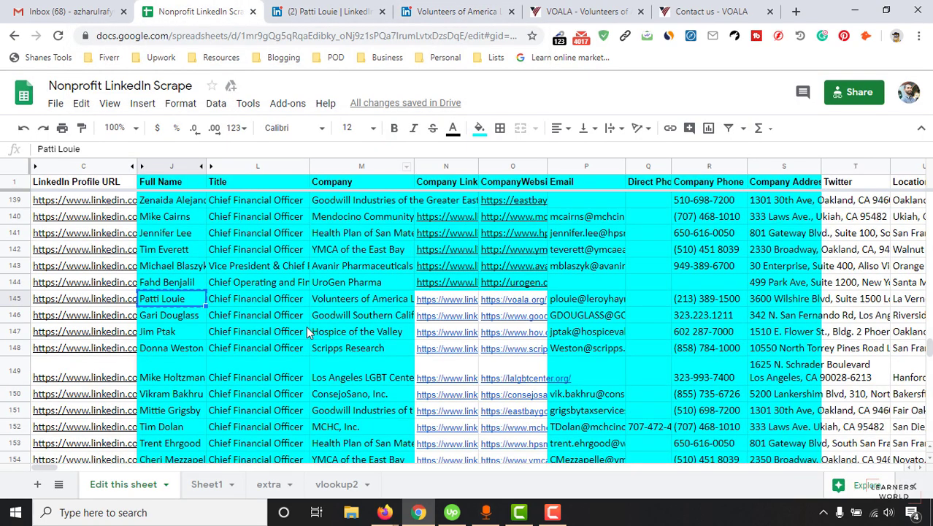
double_click(517, 297)
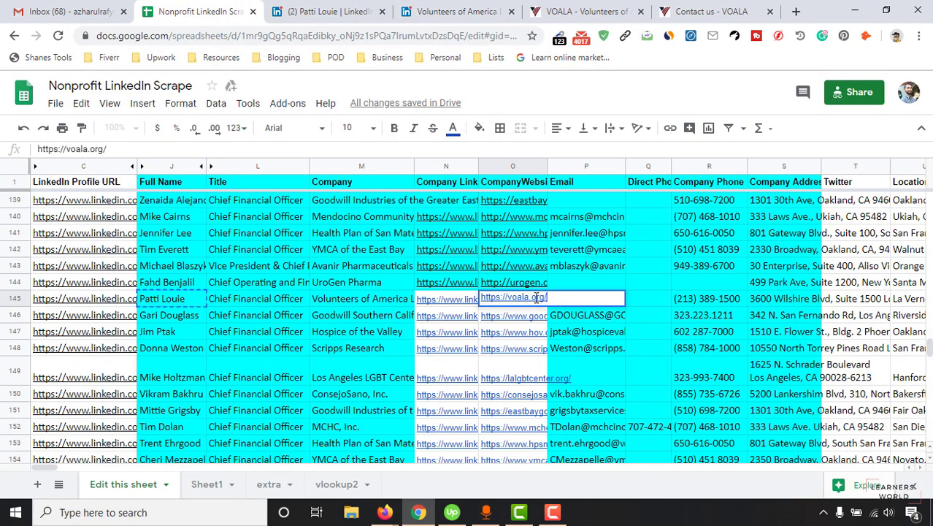
left_click_drag(544, 298, 506, 297)
key("ctrl+c")
left_click(457, 11)
key("ctrl+v")
key("Return")
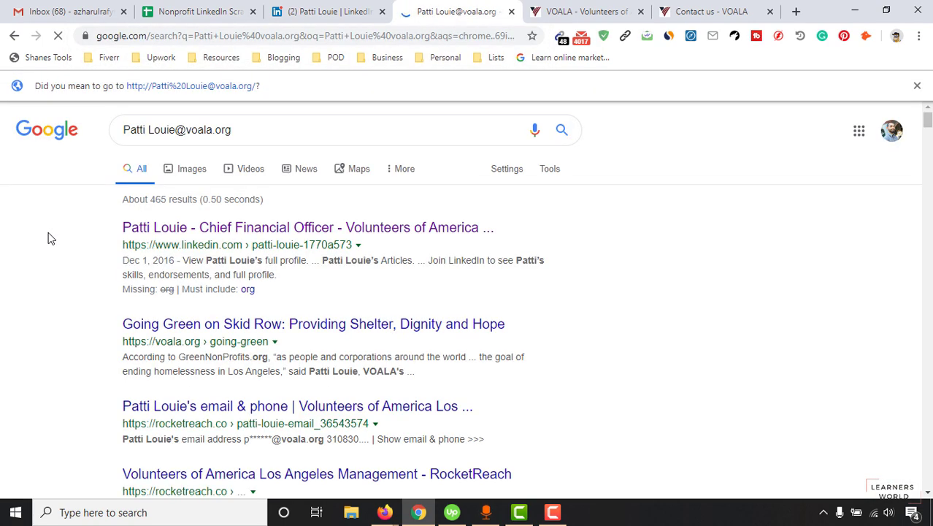
Find '@' in the search results and copy the contact's voala.org email address.
key("ctrl+f")
type("@")
key("Return")
key("Return")
key("Return")
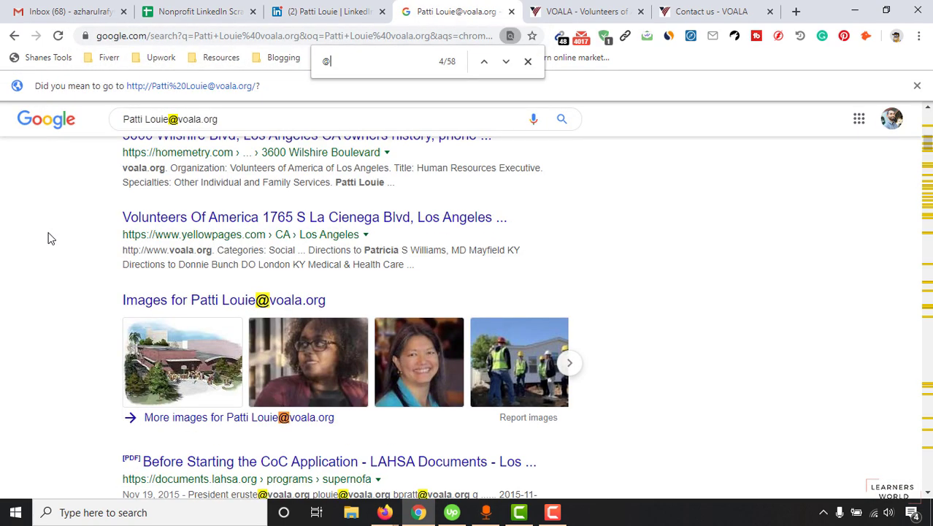
key("Return")
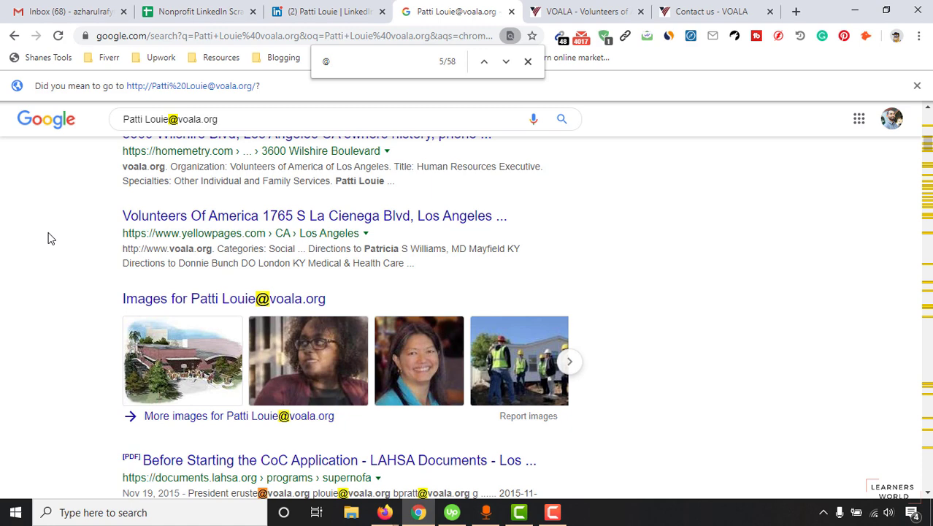
scroll(47, 238, "down", 2)
left_click_drag(313, 356, 387, 356)
right_click(386, 356)
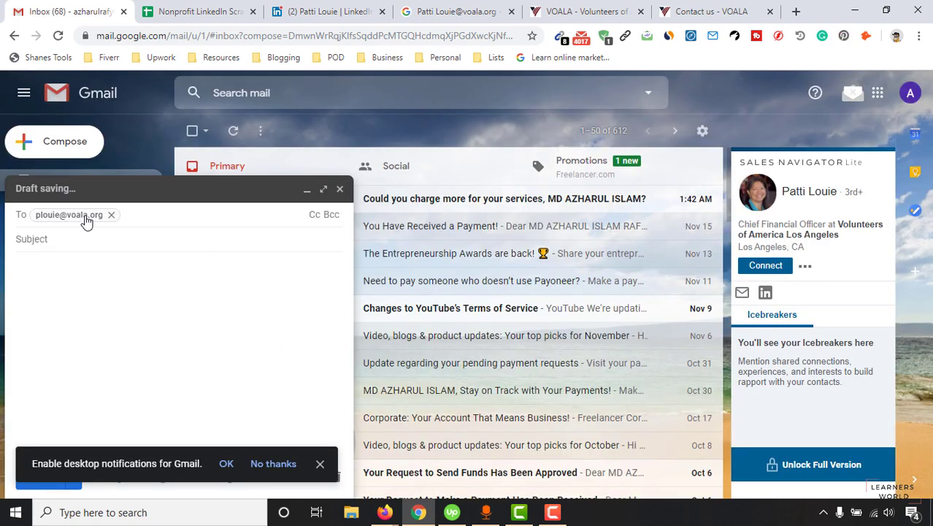
mouse_move(774, 234)
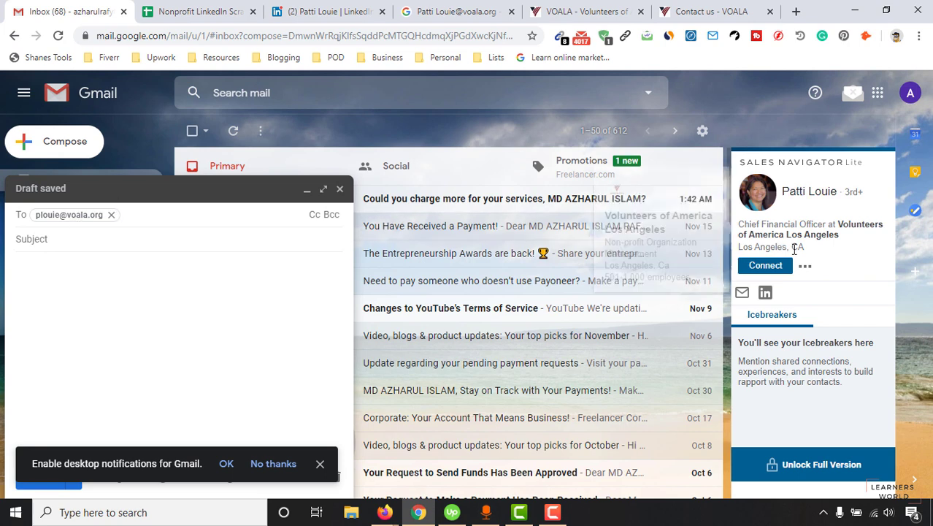
left_click(266, 7)
Replace the outdated leroyhaynes email in P145 with the verified voala.org address.
left_click(262, 7)
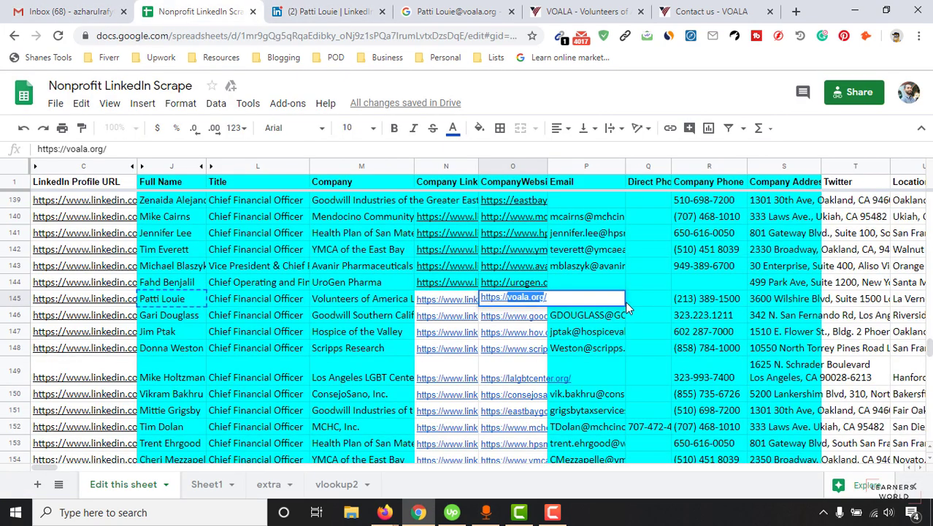
left_click(585, 298)
key("ctrl+v")
double_click(586, 298)
triple_click(588, 298)
key("BackSpace")
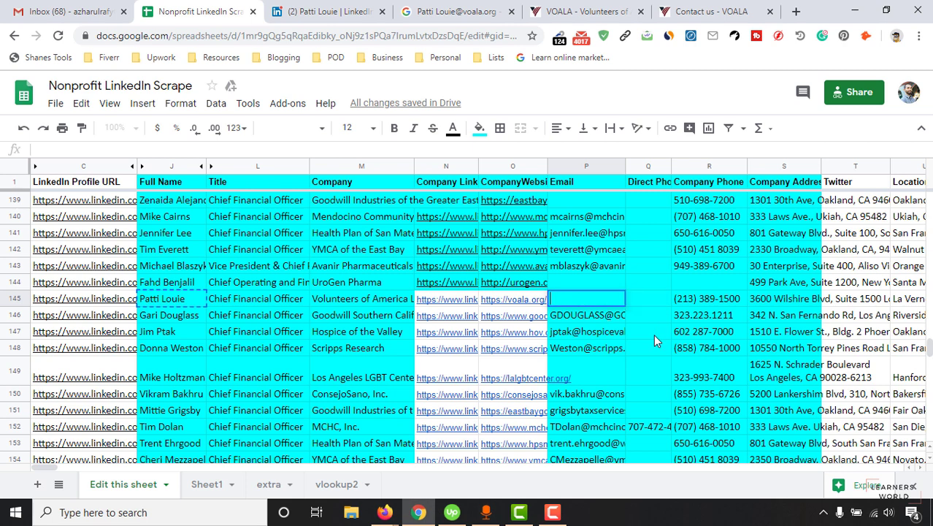
left_click(612, 293)
key("ctrl+v")
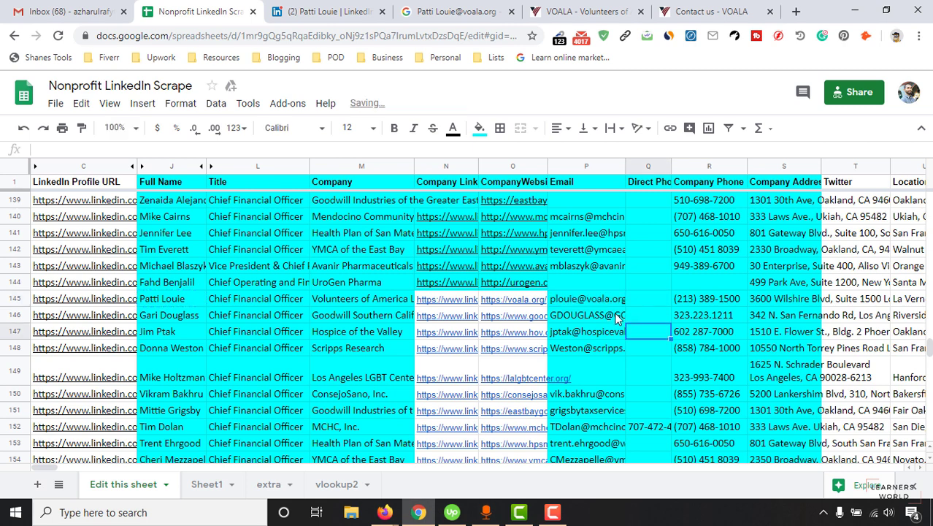
key("Right")
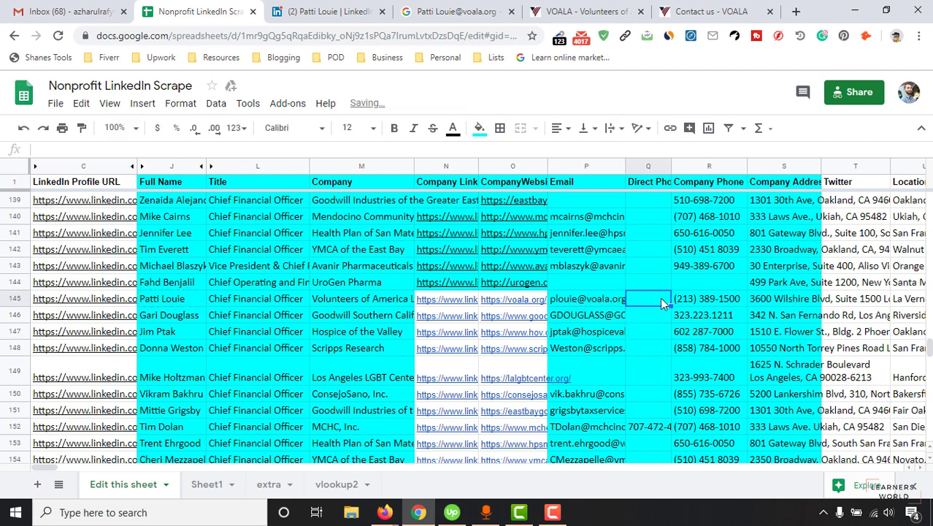
left_click(703, 298)
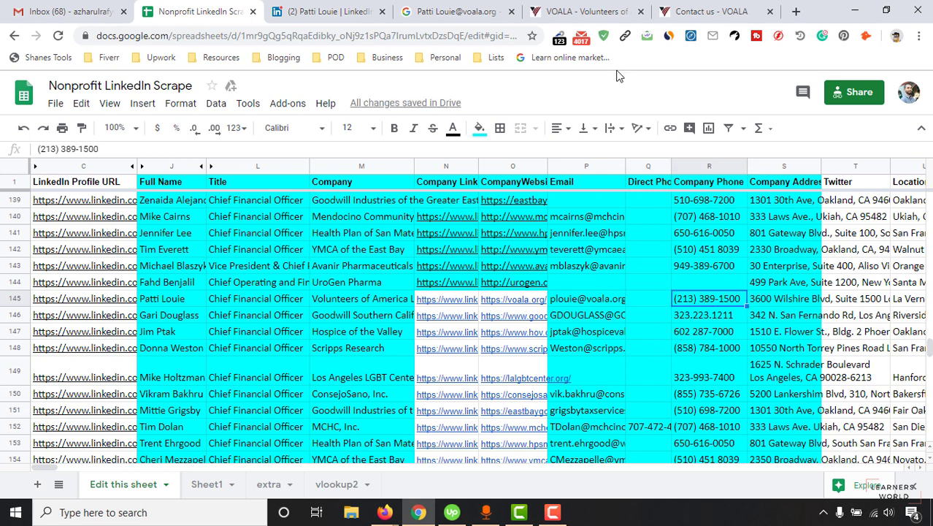
left_click(595, 10)
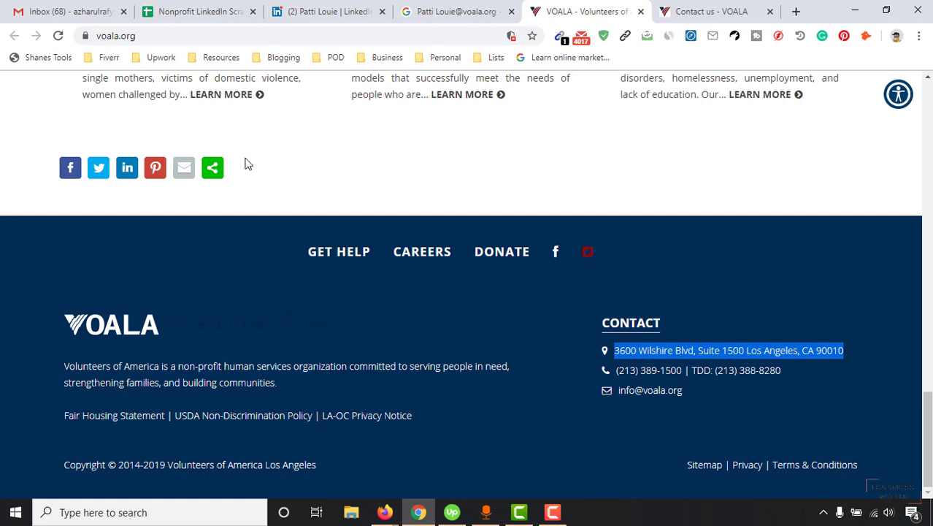
left_click(219, 8)
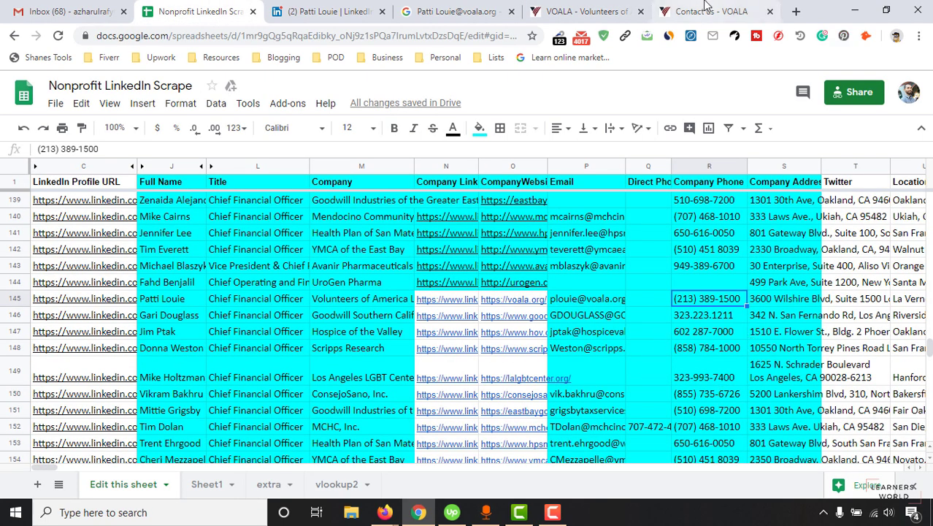
left_click(704, 10)
left_click(194, 10)
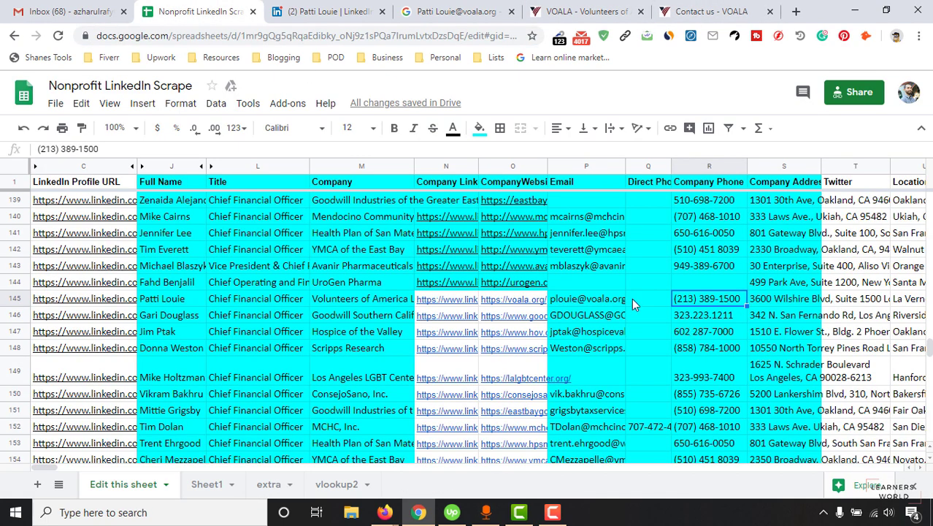
Copy the row 145 email and run a Google search for it in quotes.
key("Left")
key("Left")
key("ctrl+c")
left_click(586, 6)
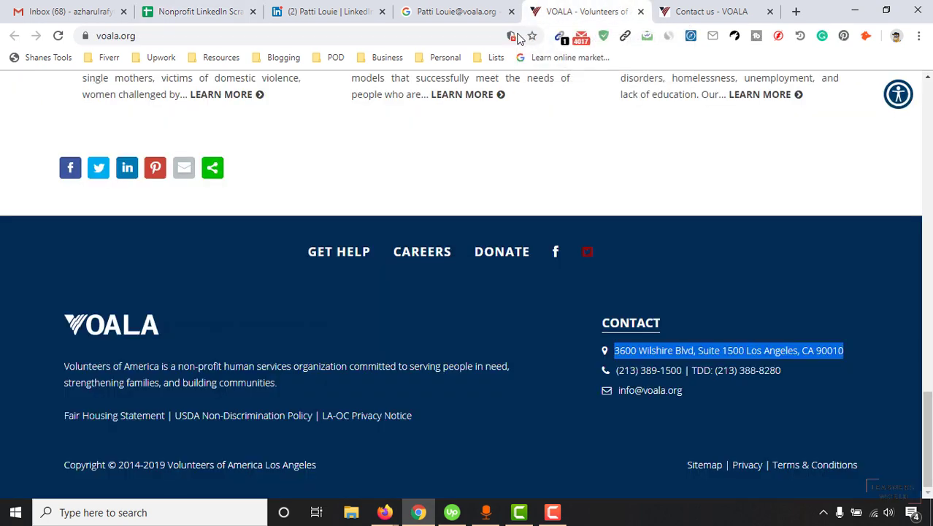
left_click(468, 35)
type("\"")
key("ctrl+v")
type("\"")
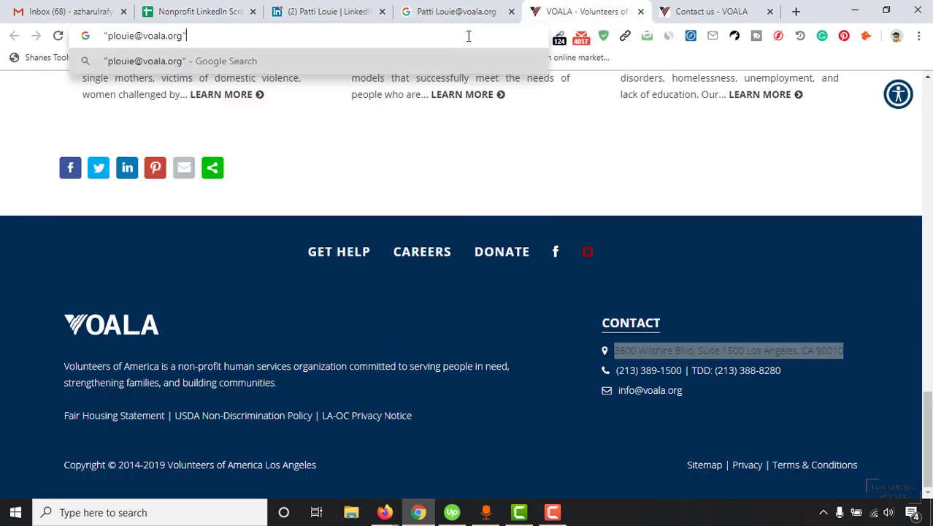
key("Return")
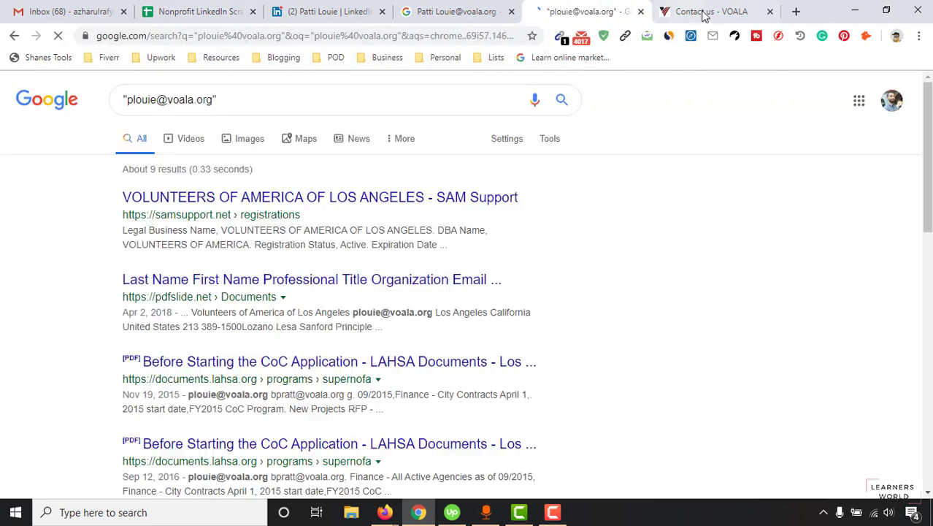
Close the VOALA contact page and find the email's matches on the results page.
left_click(769, 11)
key("ctrl+f")
key("ctrl+v")
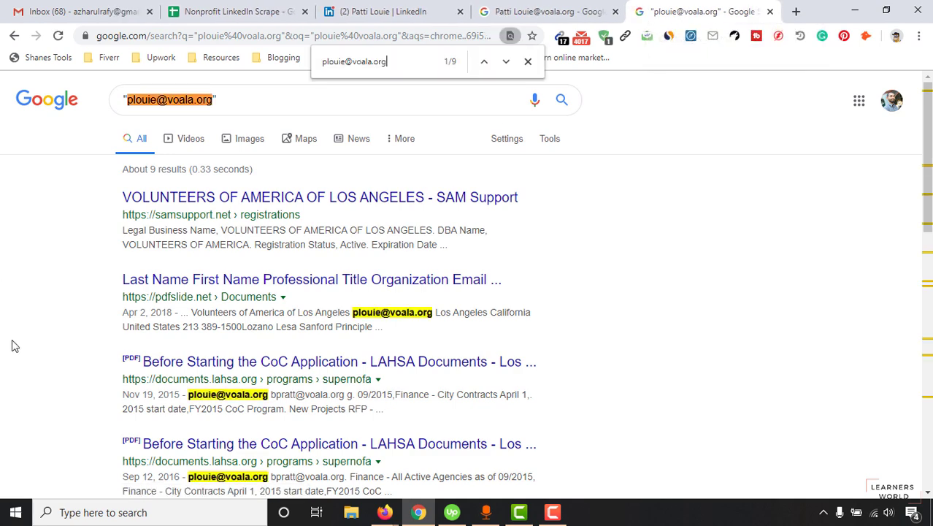
scroll(12, 345, "down", 2)
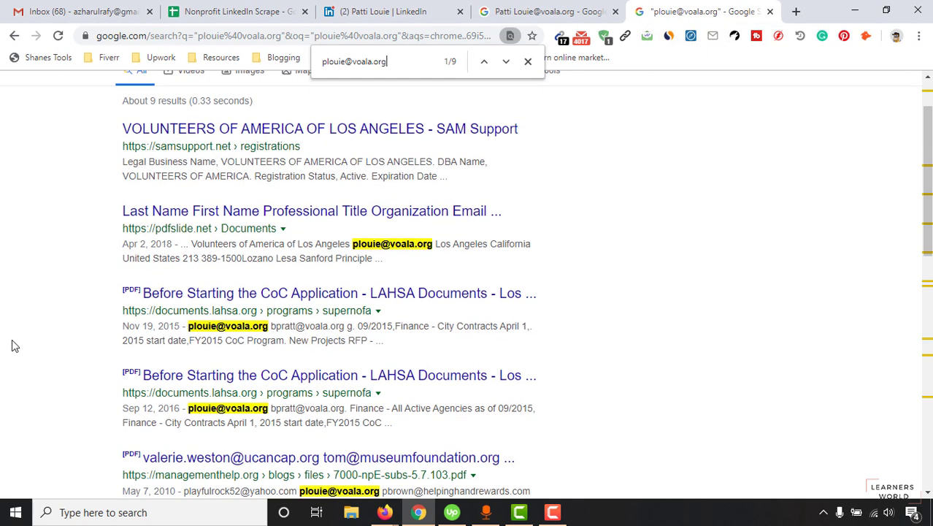
scroll(22, 341, "down", 4)
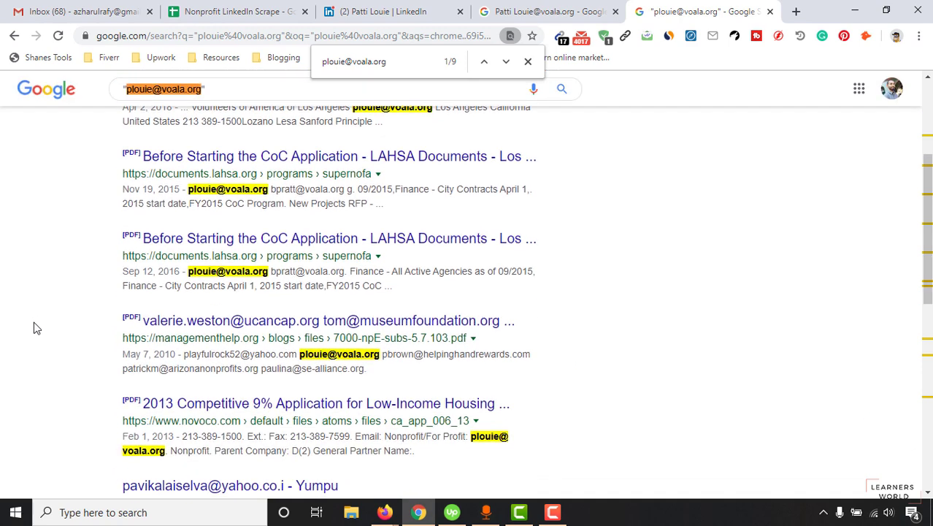
Open the two LAHSA results, the email-list PDF and the 2013 Competitive 9% Application in background tabs.
middle_click(307, 158)
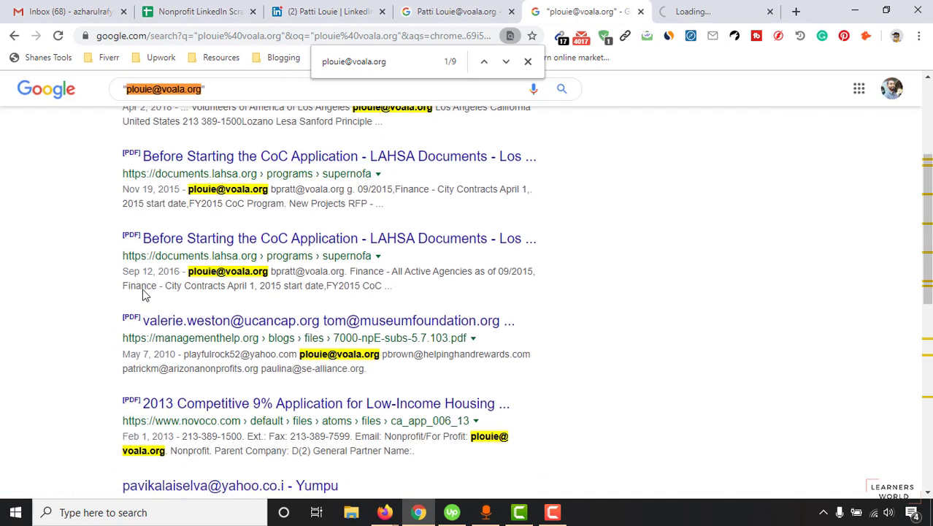
middle_click(302, 241)
scroll(2, 353, "down", 2)
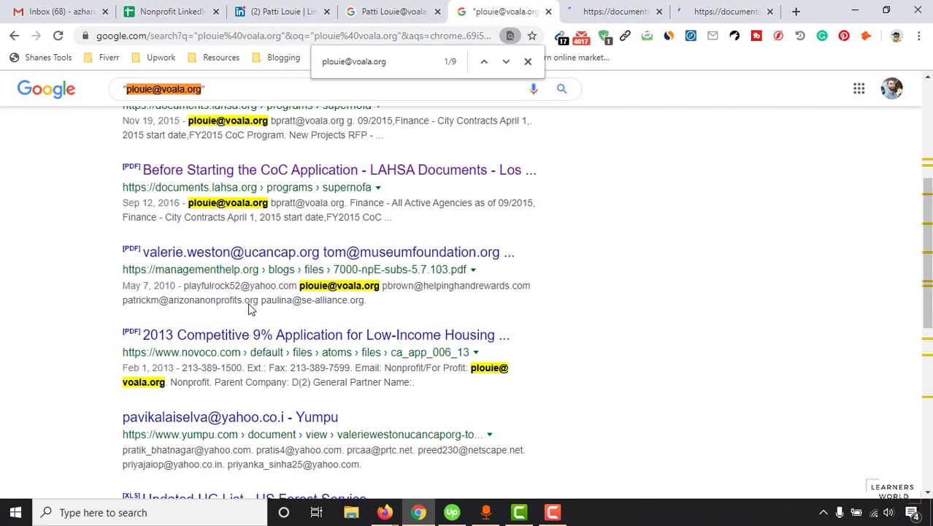
middle_click(260, 256)
scroll(10, 367, "down", 4)
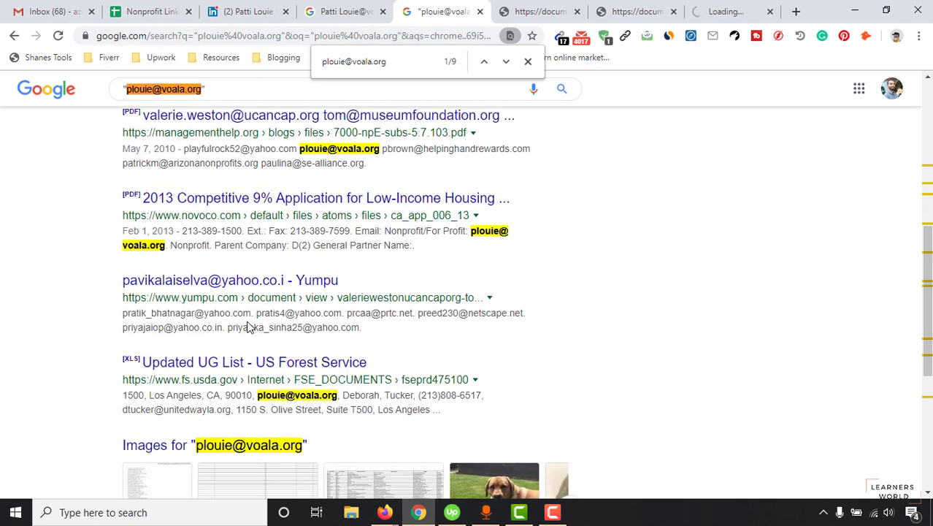
middle_click(314, 199)
scroll(1, 364, "down", 4)
scroll(2, 351, "down", 3)
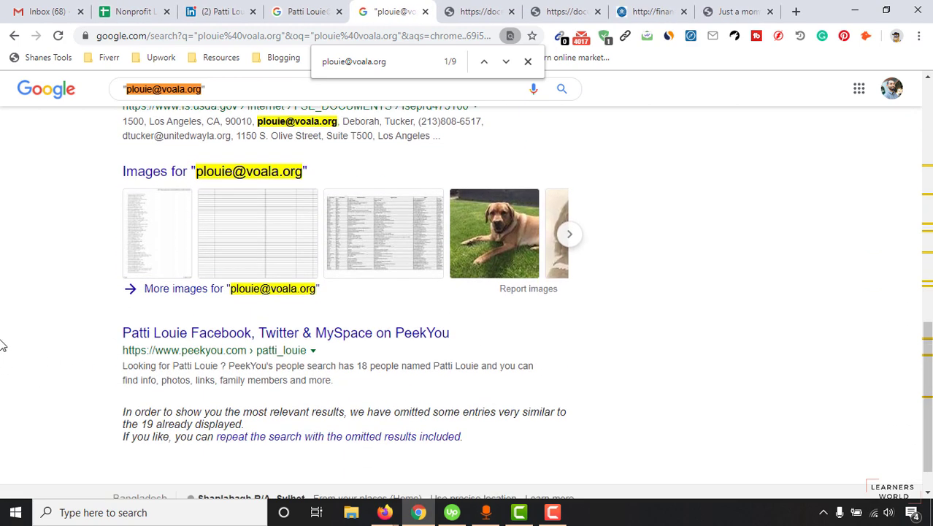
Search the two LAHSA PDFs and the email-list PDF for the contact's email.
key("ctrl+Tab")
key("ctrl+f")
key("ctrl+v")
scroll(487, 233, "down", 4)
key("ctrl+Tab")
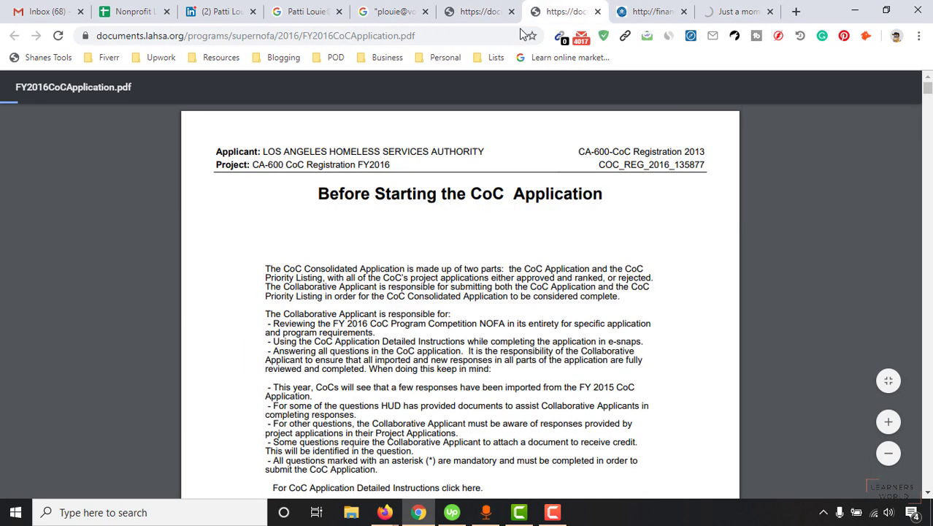
key("ctrl+f")
key("ctrl+v")
scroll(341, 276, "down", 2)
scroll(571, 194, "down", 4)
key("ctrl+Tab")
key("ctrl+f")
key("ctrl+v")
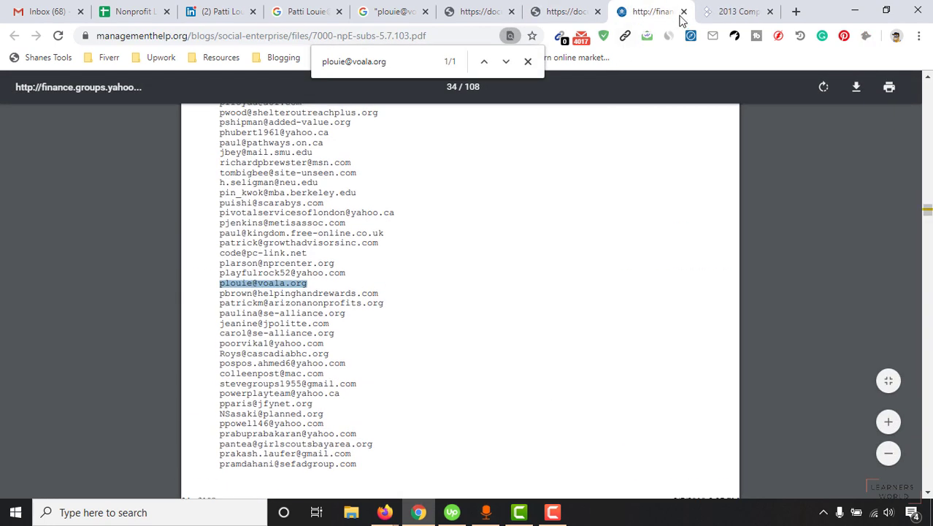
Confirm the contact's phone number in the 2013 application PDF, then close the checked PDFs.
left_click(684, 12)
key("ctrl+f")
key("ctrl+v")
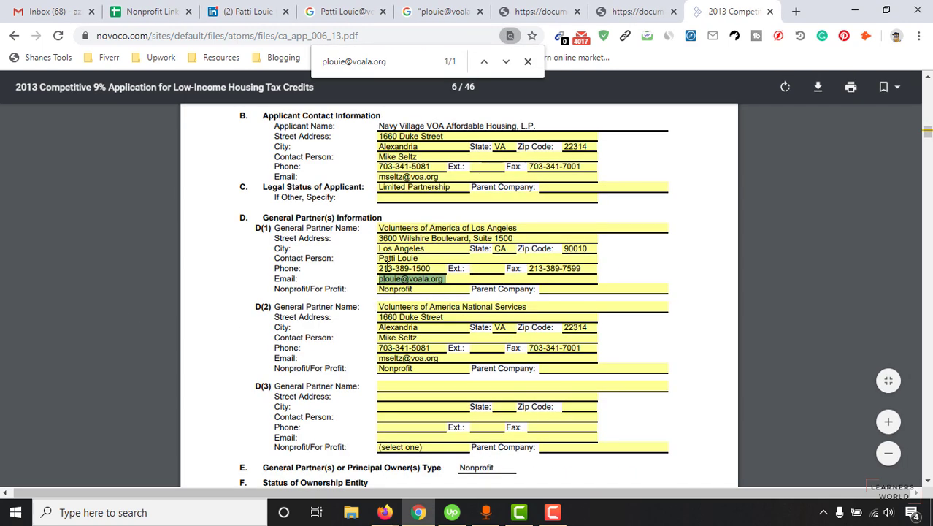
left_click_drag(380, 268, 436, 268)
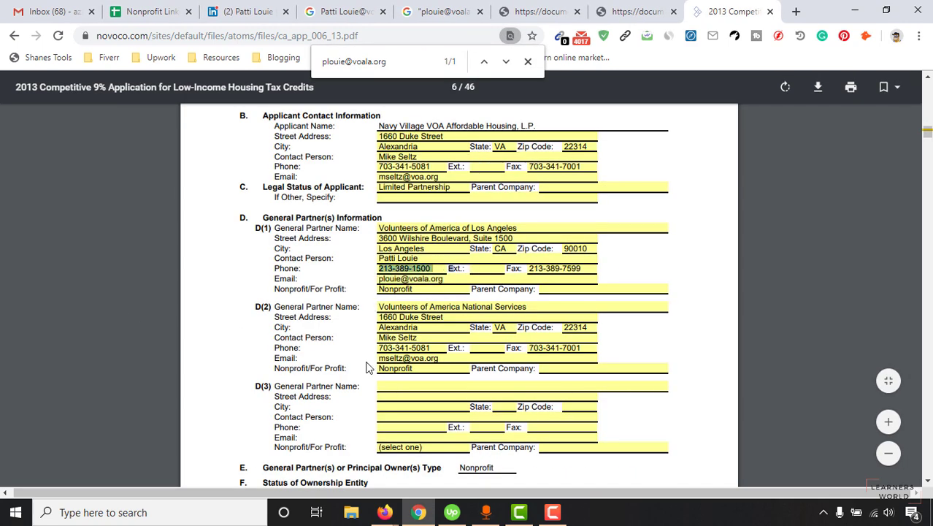
left_click(771, 11)
scroll(526, 350, "down", 3)
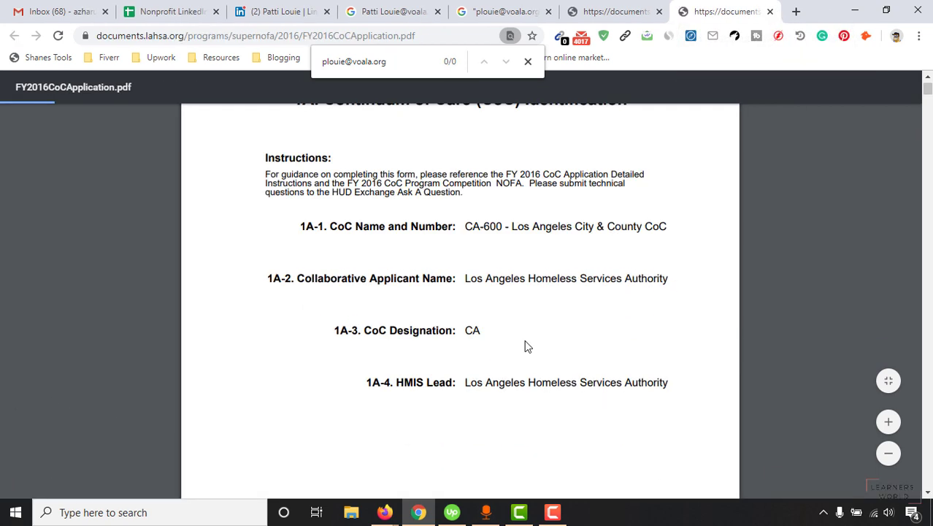
scroll(136, 367, "down", 12)
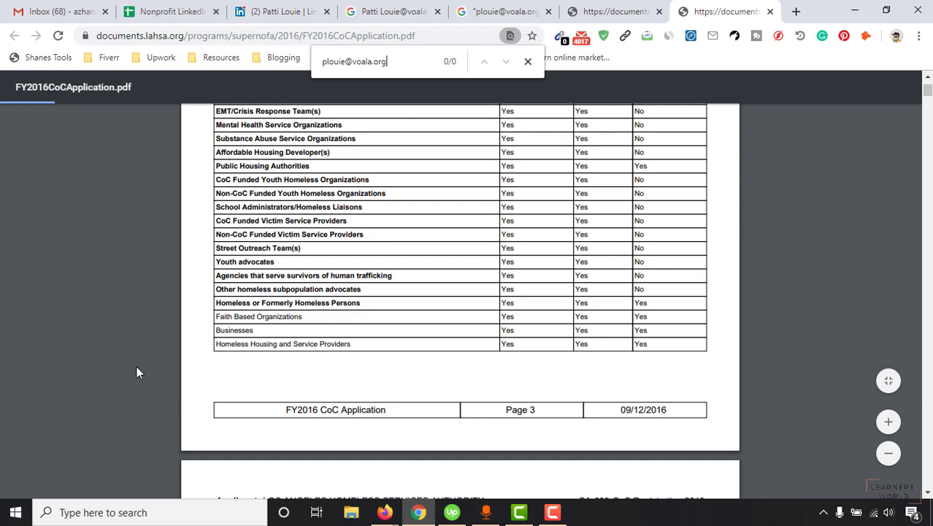
scroll(409, 282, "up", 15)
scroll(409, 282, "down", 5)
left_click(627, 12)
Close the leftover PDF and search tabs and return to the scrape spreadsheet.
left_click(659, 12)
left_click(659, 12)
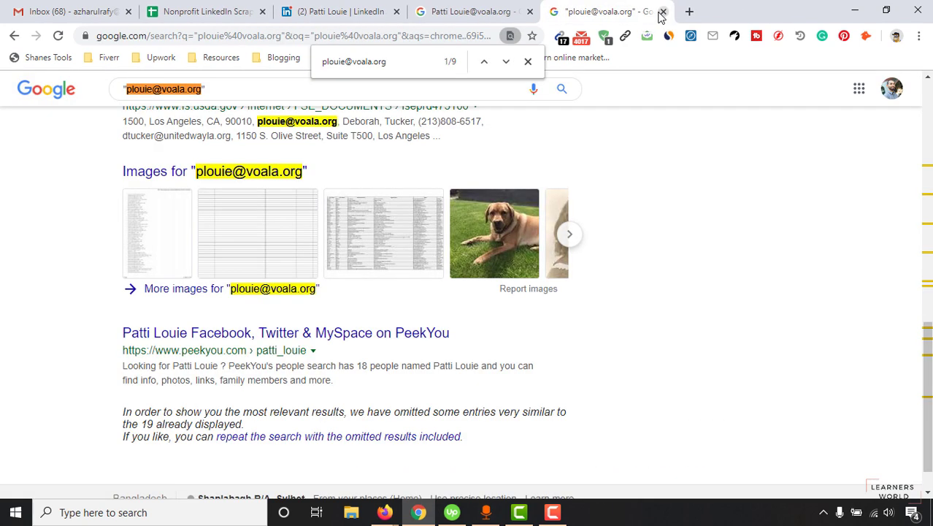
left_click(660, 12)
left_click(394, 12)
left_click(281, 8)
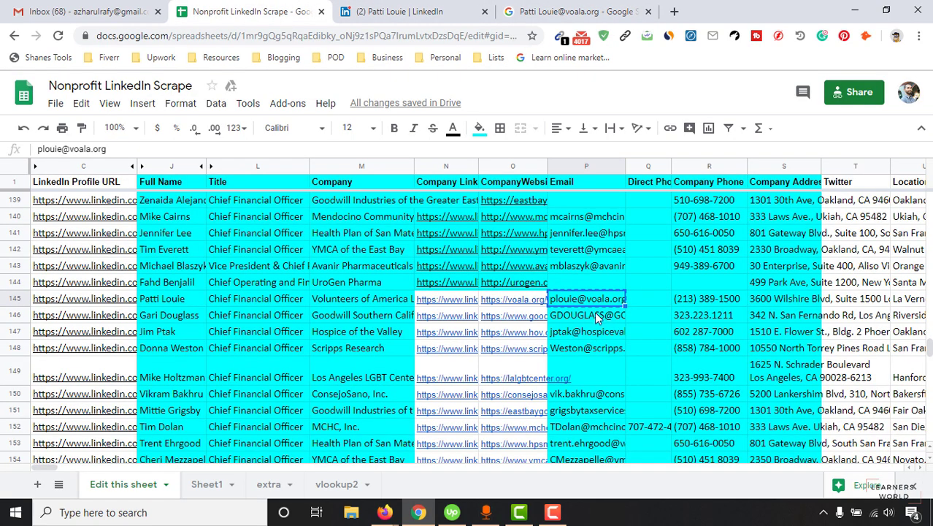
Review row 144's cells from profile URL to company link and select its empty Email cell.
left_click(645, 303)
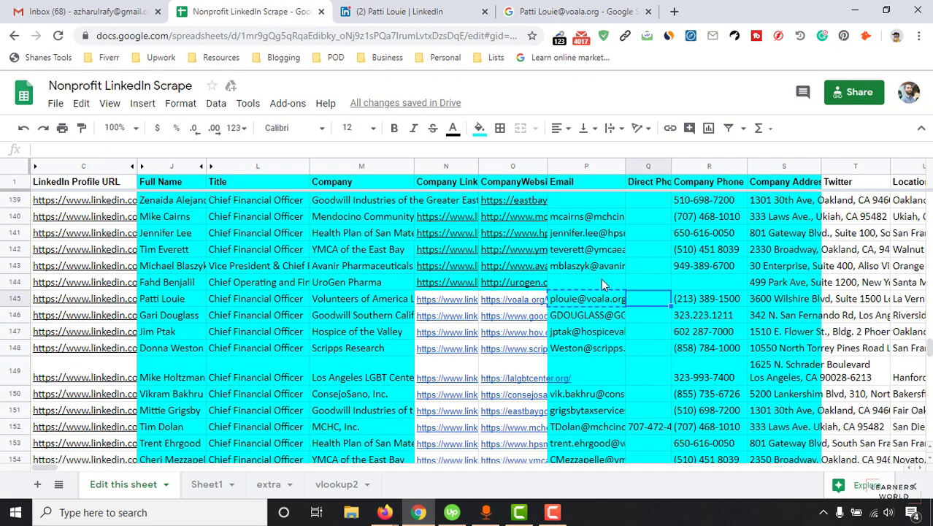
left_click(601, 283)
left_click(473, 283)
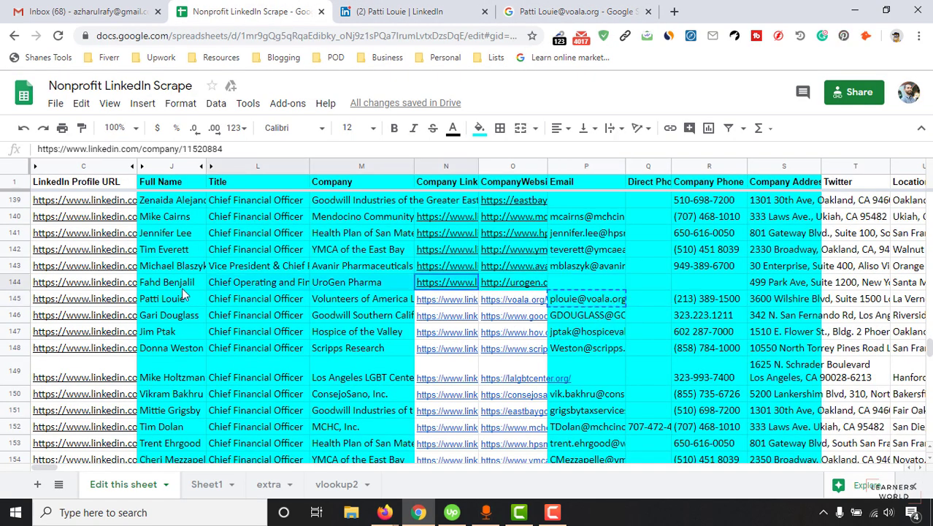
left_click(87, 283, "shift")
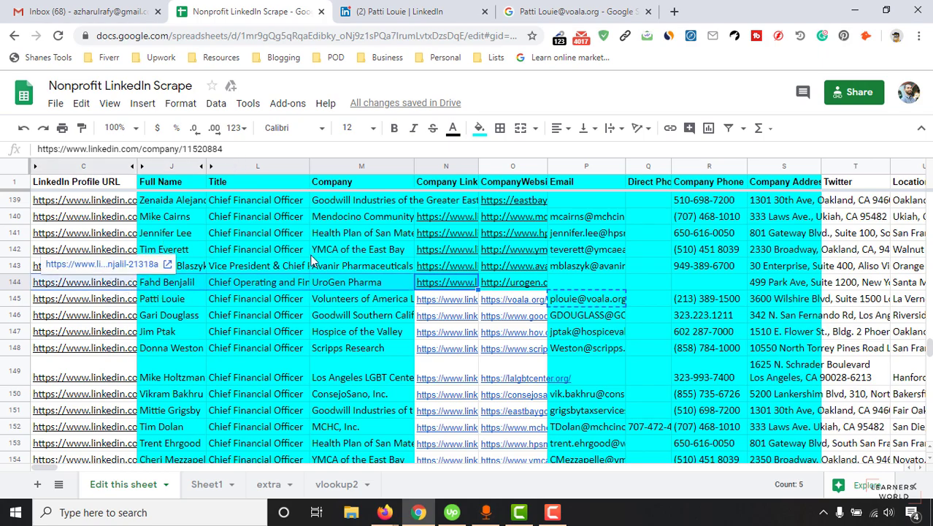
scroll(438, 329, "down", 10)
scroll(541, 365, "up", 10)
left_click(588, 331)
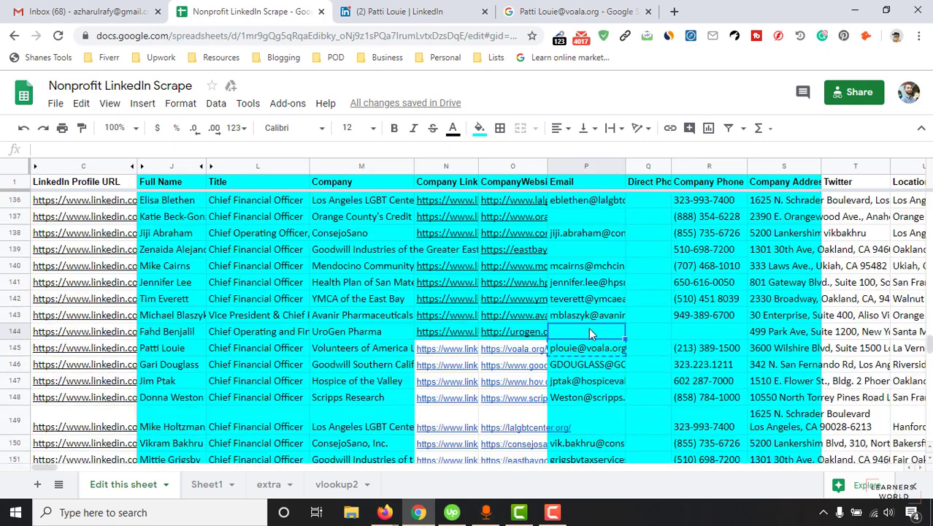